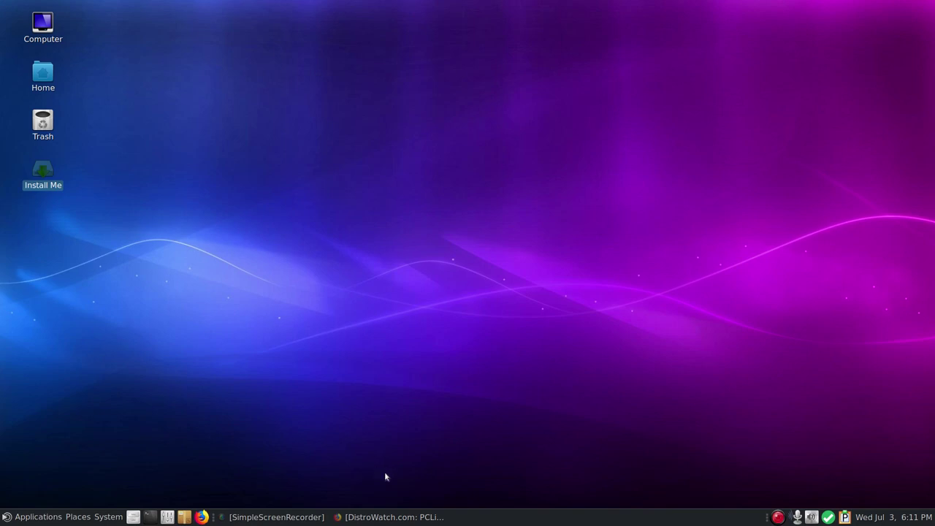
Review the PCLinuxOS page on DistroWatch and the release notes on pclinuxos.com, and close Firefox with both tabs
{"action": "left_click", "coordinate": [390, 516]}
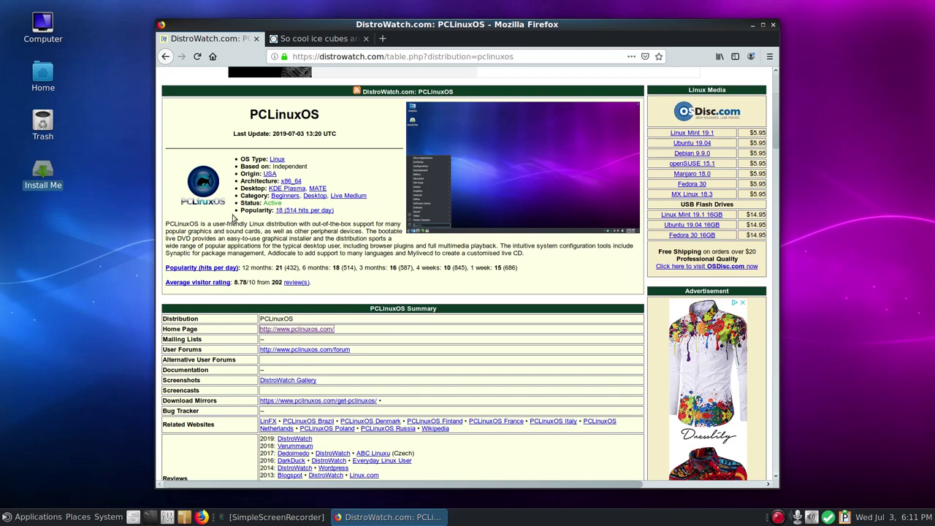
{"action": "left_click", "coordinate": [331, 41]}
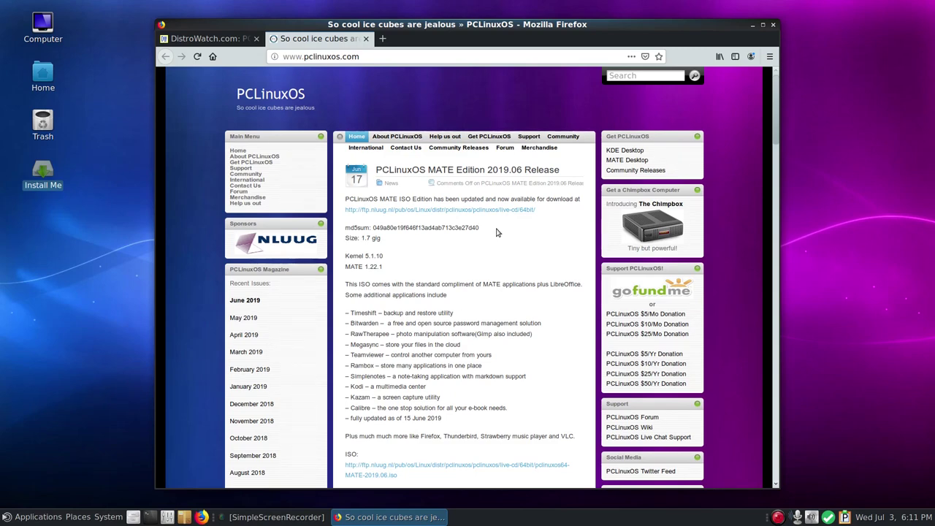
{"action": "scroll", "coordinate": [496, 233], "scroll_direction": "down", "scroll_amount": 10}
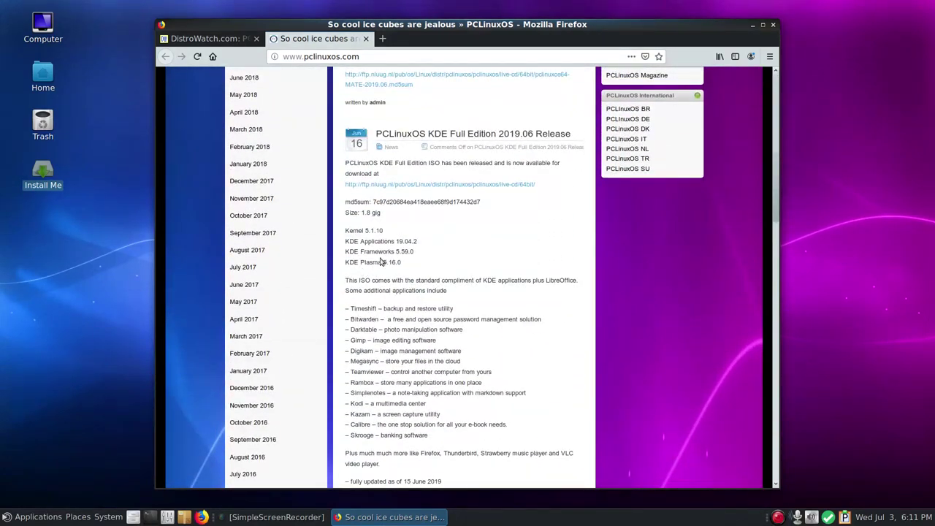
{"action": "scroll", "coordinate": [381, 261], "scroll_direction": "up", "scroll_amount": 12}
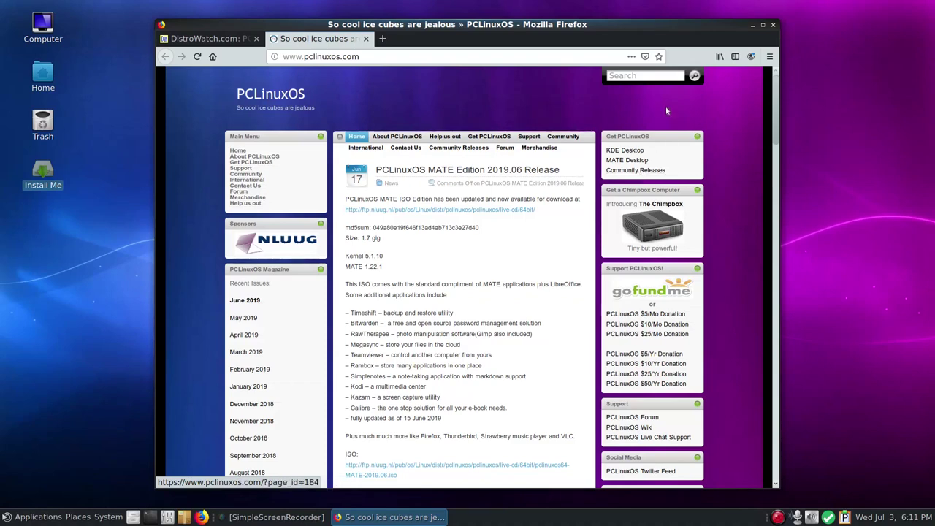
{"action": "left_click", "coordinate": [773, 27]}
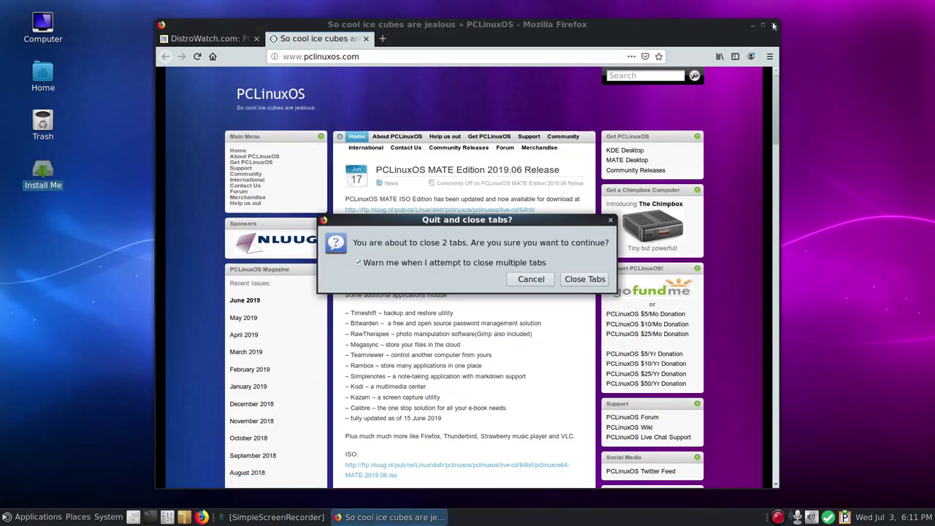
{"action": "left_click", "coordinate": [588, 281]}
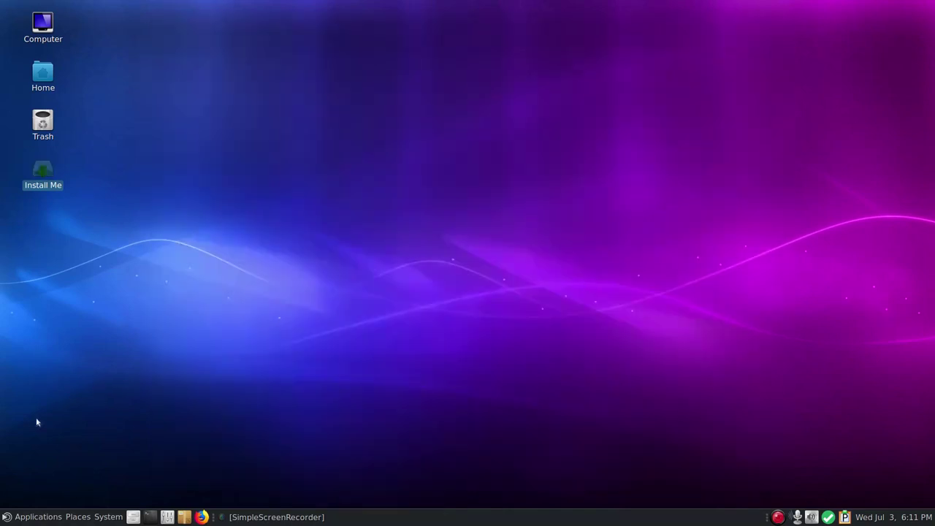
Open GParted and add a 1024 MiB ext4 primary partition at the start of the unallocated space on /dev/sda
{"action": "left_click", "coordinate": [38, 516]}
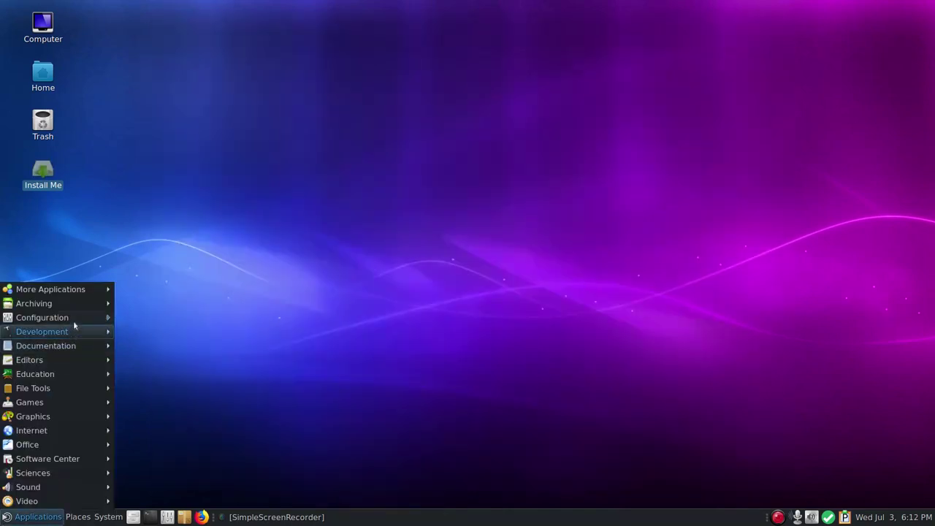
{"action": "mouse_move", "coordinate": [80, 319]}
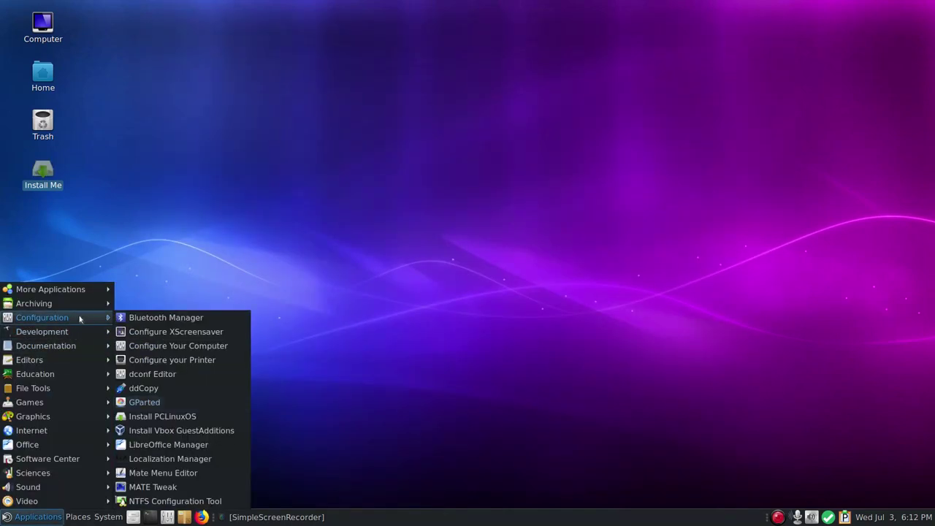
{"action": "left_click", "coordinate": [166, 399]}
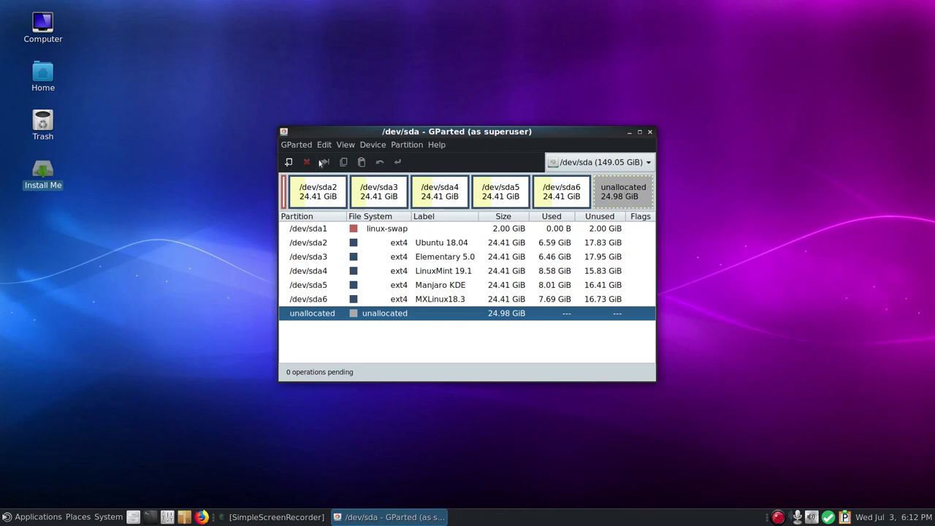
{"action": "left_click", "coordinate": [289, 161]}
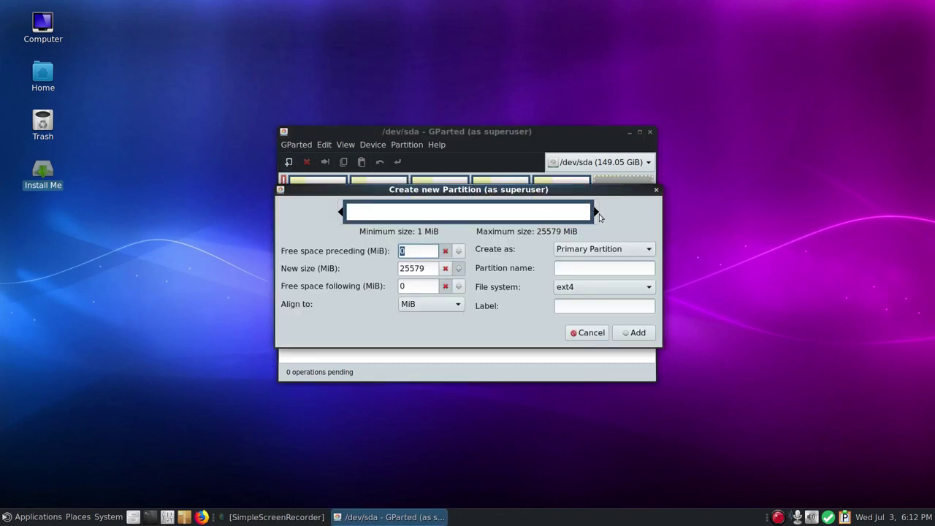
{"action": "left_click_drag", "start_coordinate": [595, 212], "coordinate": [401, 211]}
{"action": "left_click", "coordinate": [414, 268]}
{"action": "double_click", "coordinate": [416, 268]}
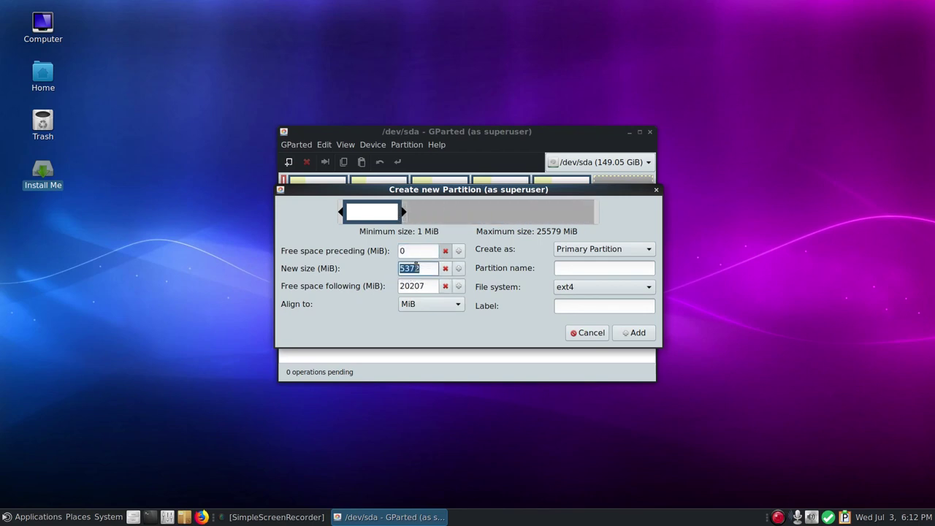
{"action": "type", "text": "1024"}
{"action": "left_click", "coordinate": [630, 332]}
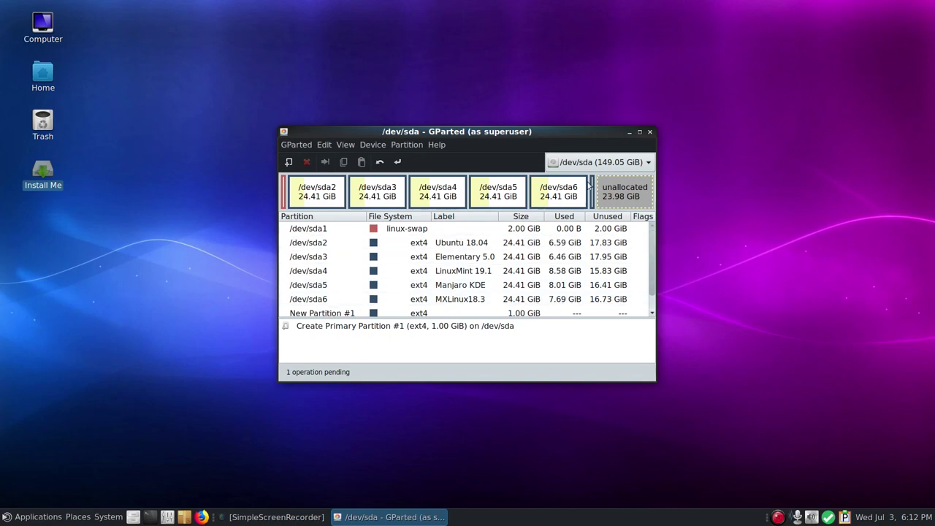
Add a second ext4 primary partition of 24555 MiB that fills the remaining unallocated space
{"action": "left_click", "coordinate": [626, 191]}
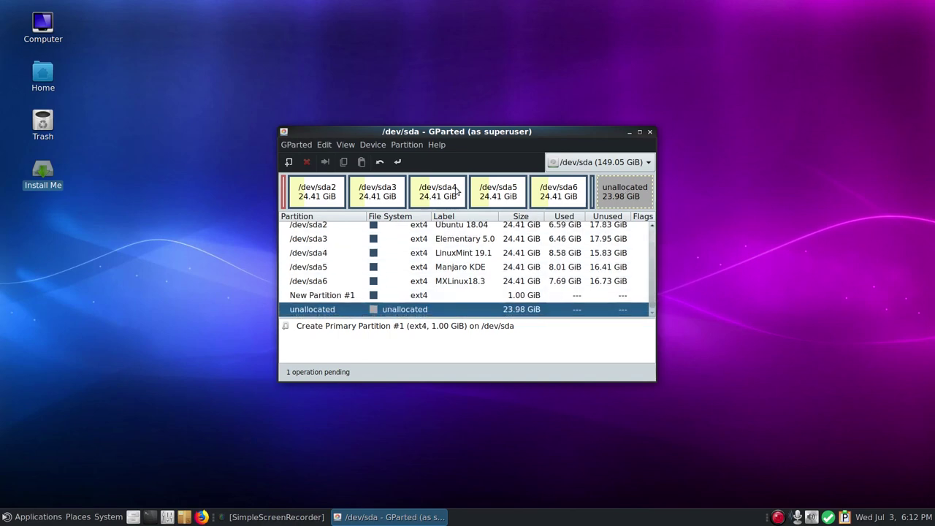
{"action": "left_click", "coordinate": [289, 161]}
{"action": "left_click", "coordinate": [636, 331]}
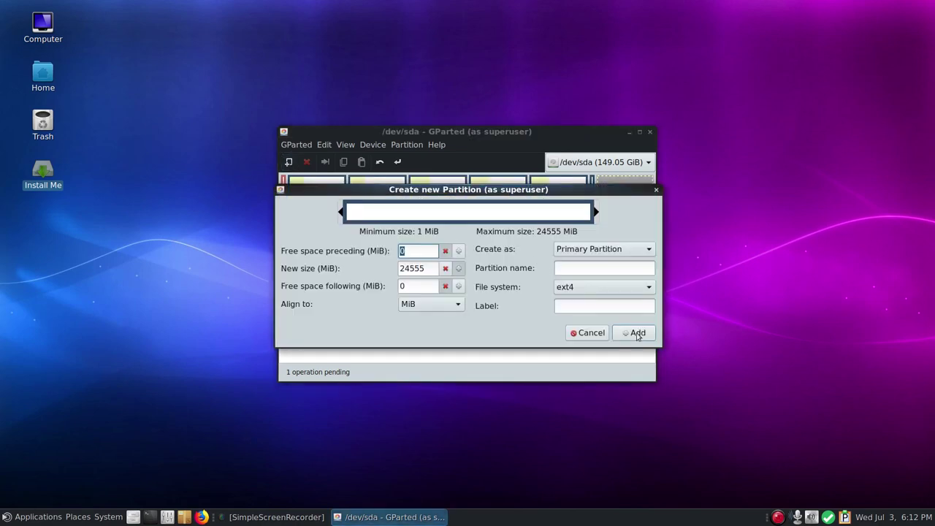
Apply the pending partition operations to the disk and close GParted
{"action": "left_click", "coordinate": [397, 161]}
{"action": "left_click", "coordinate": [552, 304]}
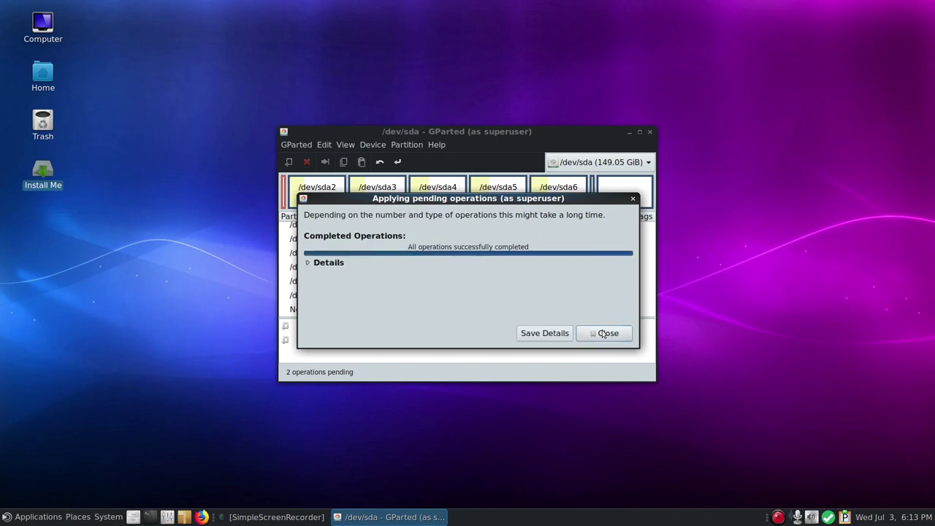
{"action": "left_click", "coordinate": [602, 333]}
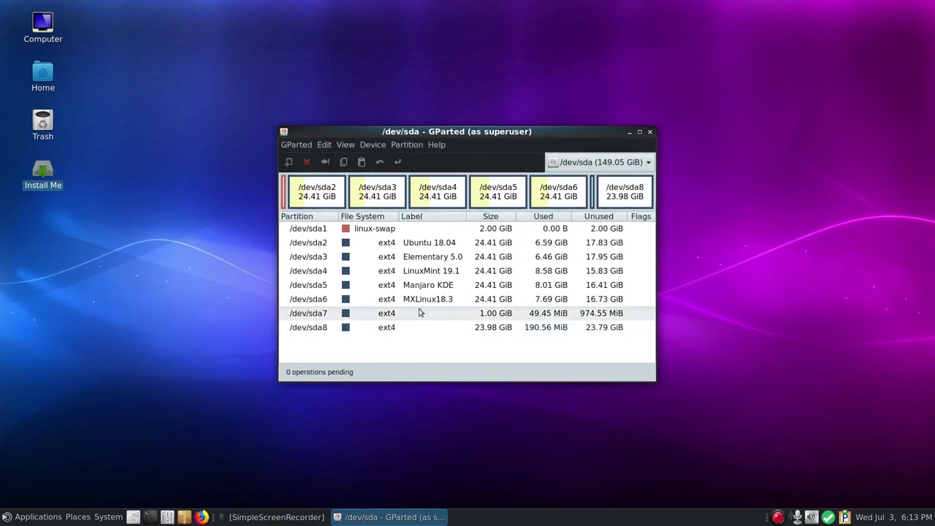
{"action": "left_click", "coordinate": [316, 330]}
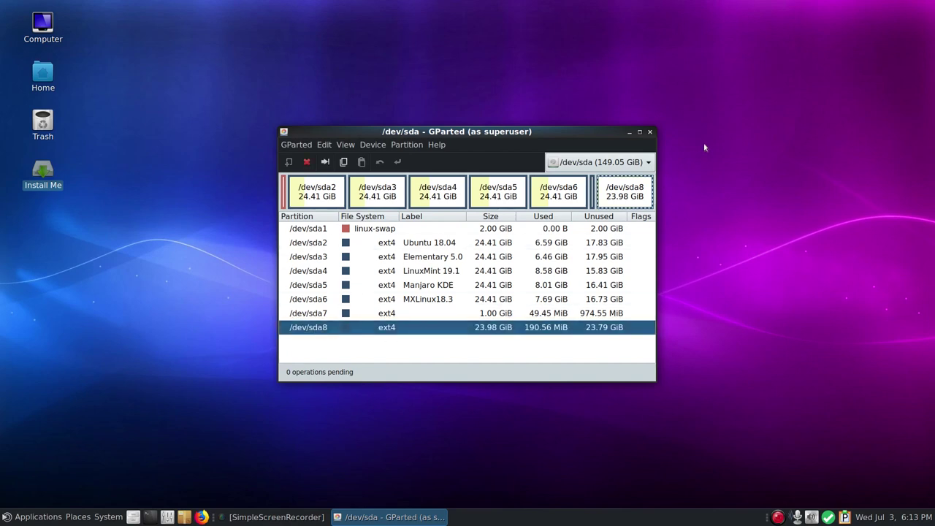
{"action": "left_click", "coordinate": [650, 132]}
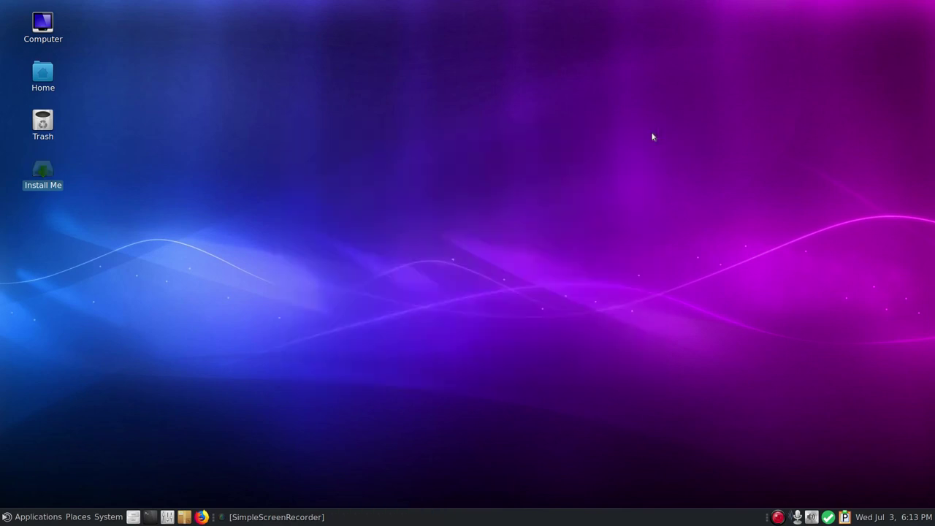
Start the PCLinuxOS installation wizard from the desktop and choose custom disk partitioning for the Fujitsu disk
{"action": "double_click", "coordinate": [42, 176]}
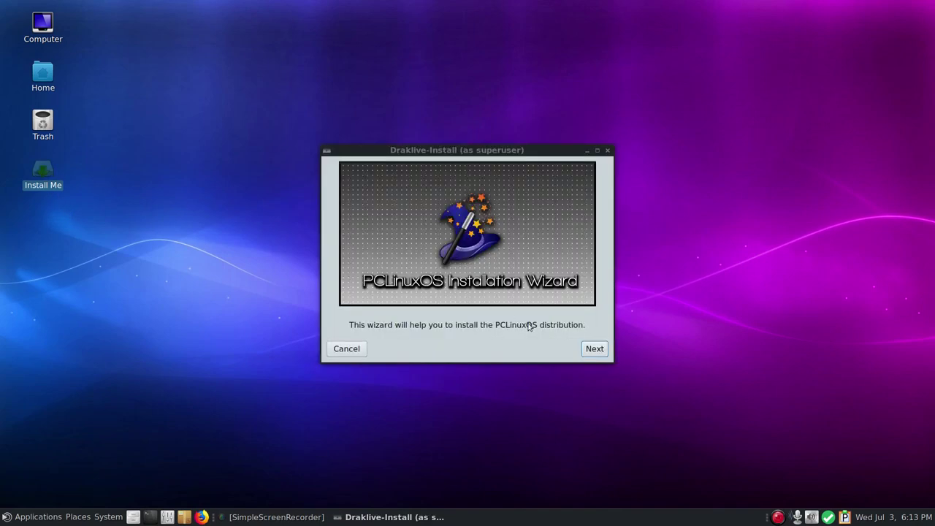
{"action": "left_click", "coordinate": [594, 349]}
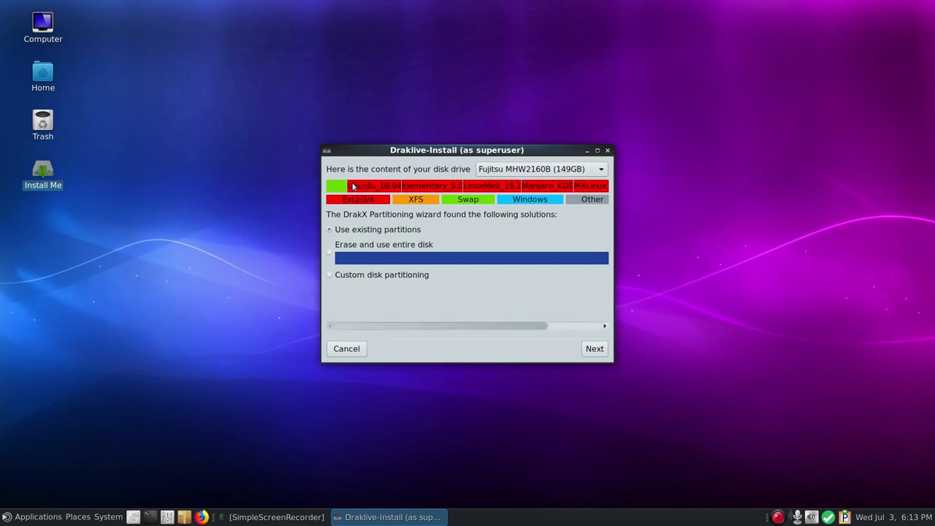
{"action": "left_click_drag", "start_coordinate": [430, 328], "coordinate": [523, 329]}
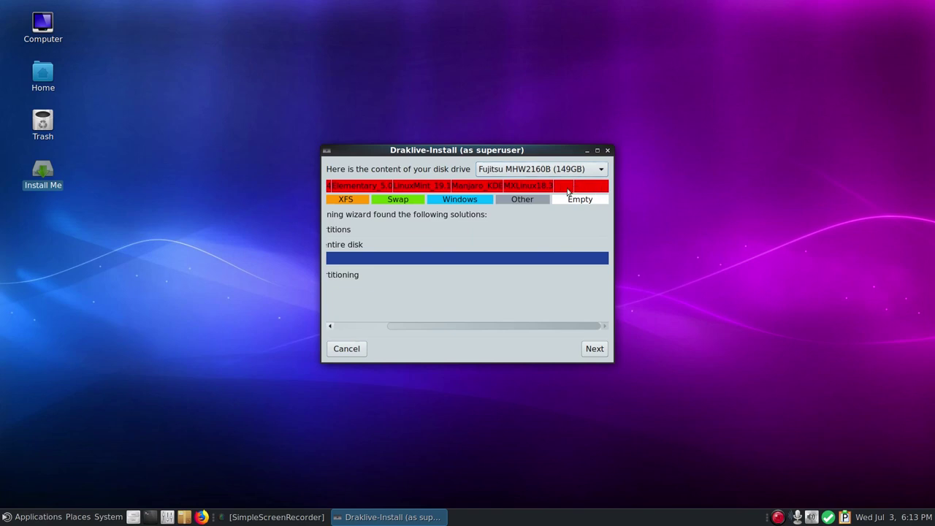
{"action": "left_click_drag", "start_coordinate": [505, 326], "coordinate": [399, 332]}
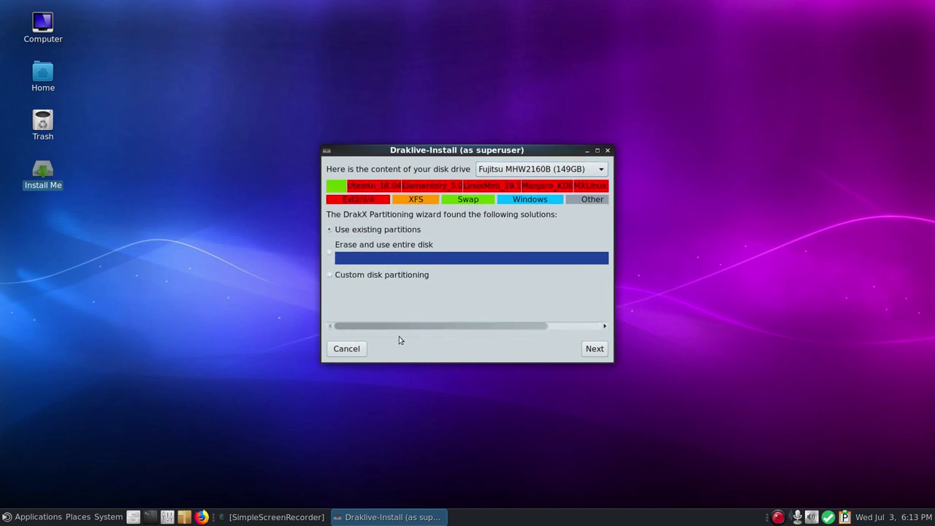
{"action": "left_click", "coordinate": [329, 275]}
{"action": "left_click_drag", "start_coordinate": [381, 326], "coordinate": [568, 311]}
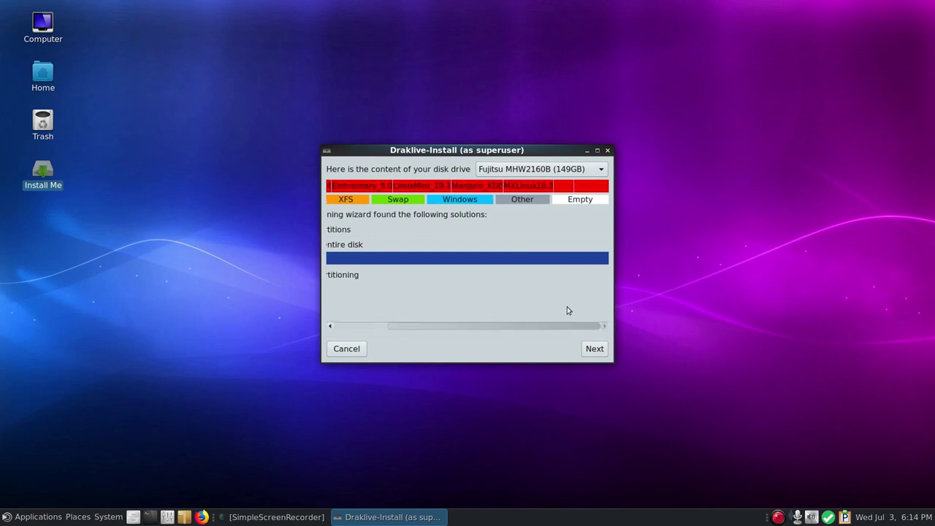
{"action": "left_click", "coordinate": [595, 349]}
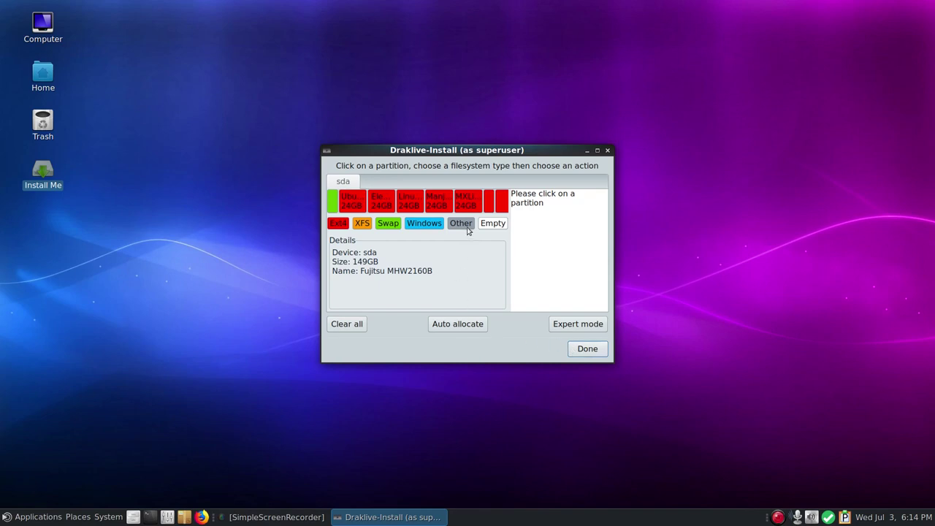
Assign the mount point / to partition sda8 and try to finish the custom partitioning
{"action": "left_click", "coordinate": [493, 199]}
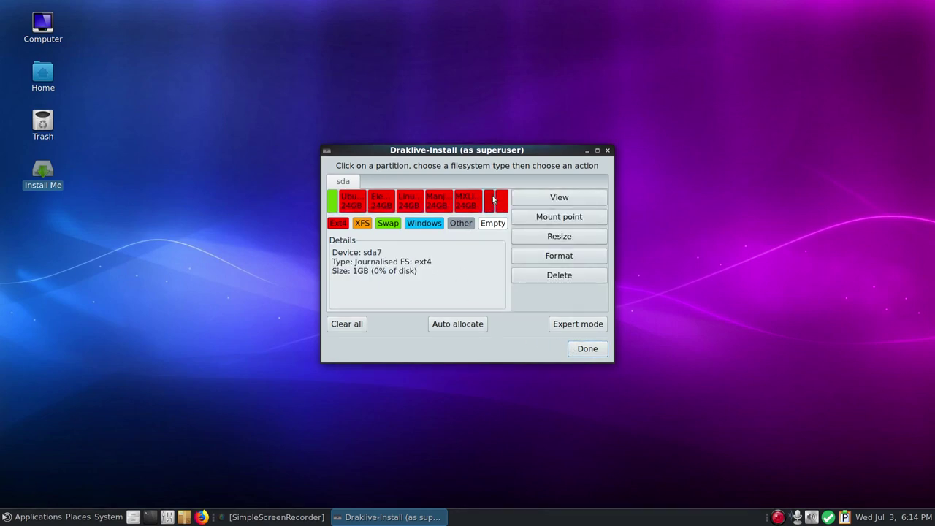
{"action": "left_click", "coordinate": [504, 198]}
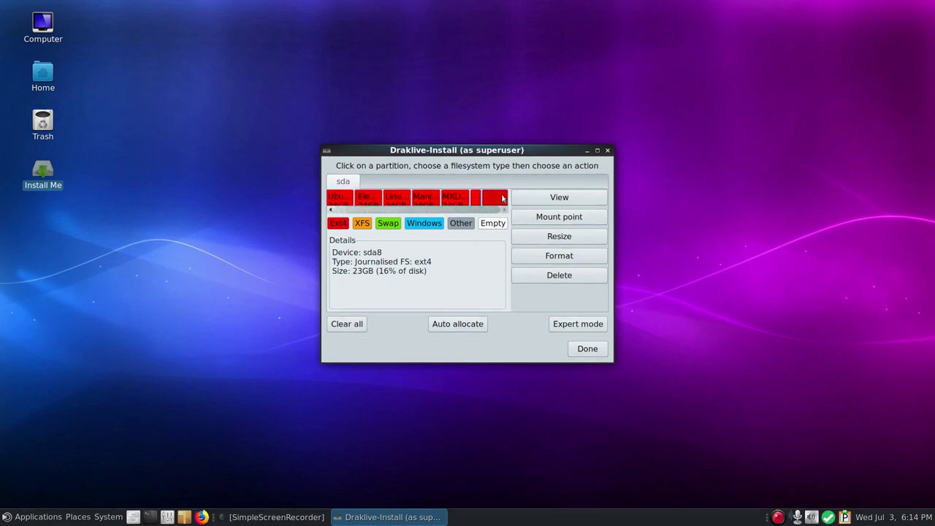
{"action": "left_click", "coordinate": [567, 217]}
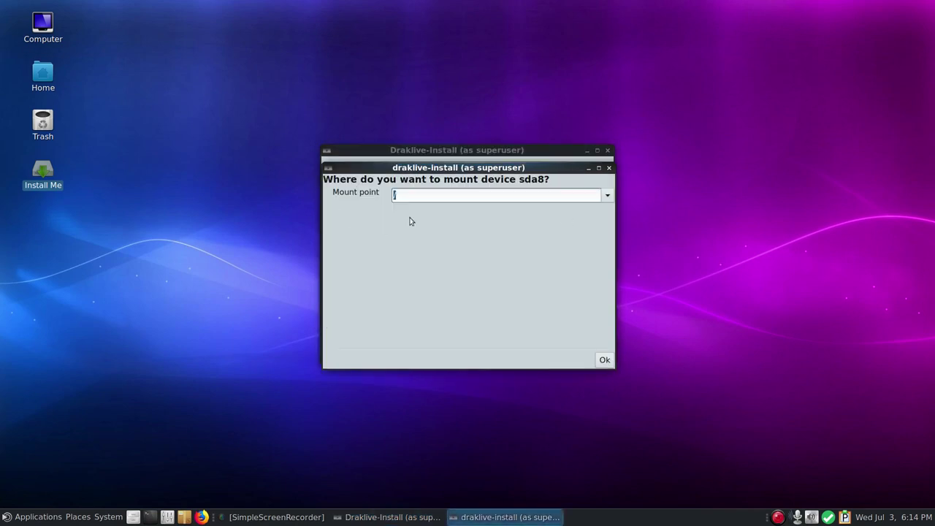
{"action": "left_click", "coordinate": [608, 196]}
{"action": "left_click", "coordinate": [608, 198]}
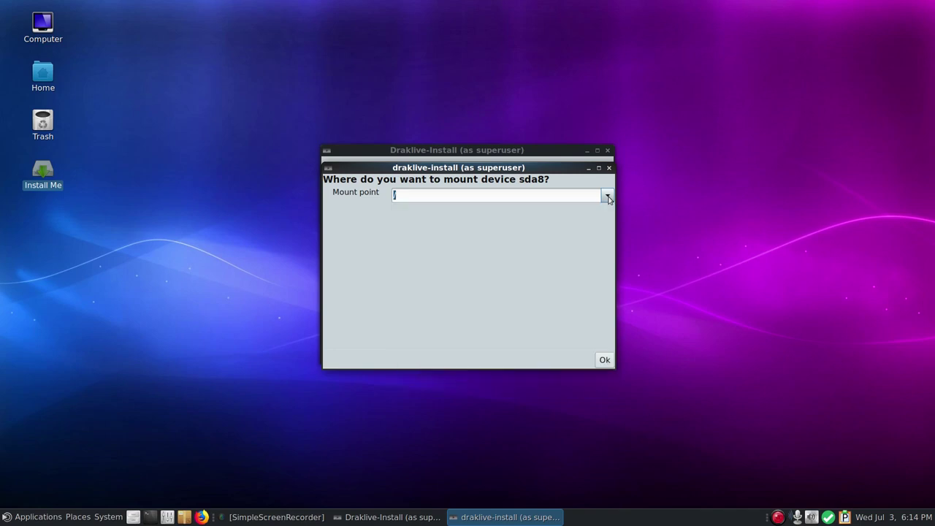
{"action": "left_click", "coordinate": [600, 358]}
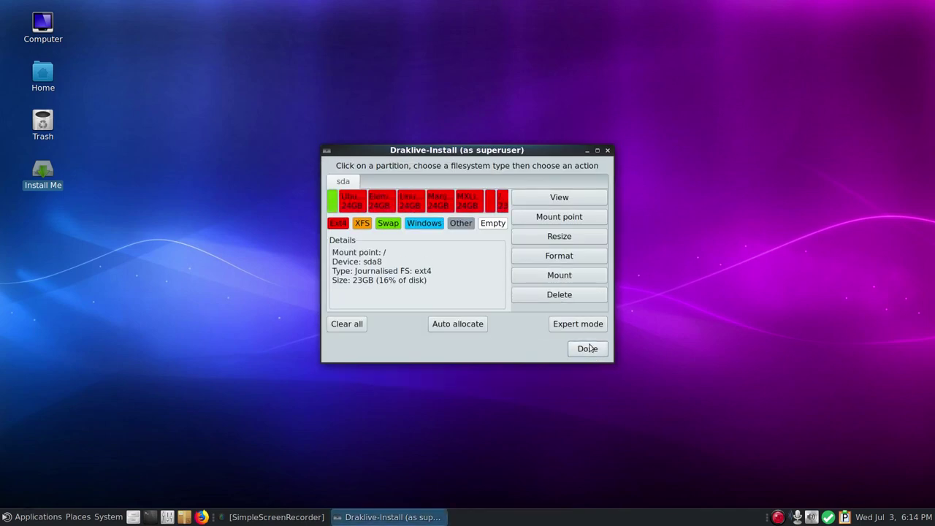
{"action": "left_click", "coordinate": [588, 349]}
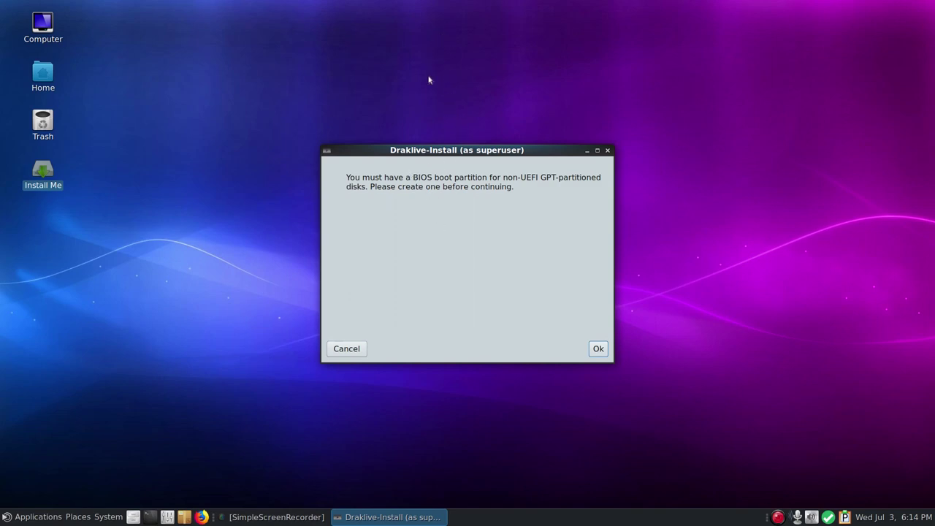
Quit the PCLinuxOS installation wizard and close its remaining window
{"action": "left_click", "coordinate": [607, 150]}
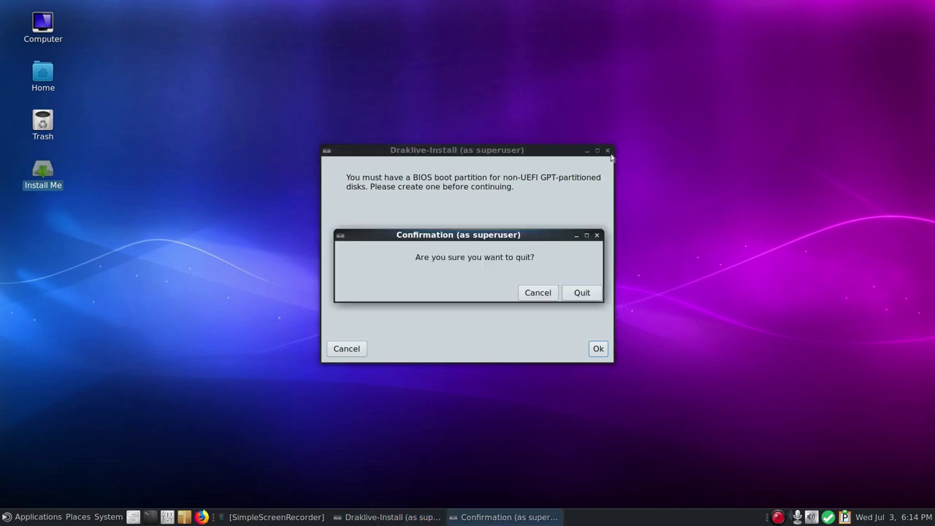
{"action": "left_click", "coordinate": [582, 293]}
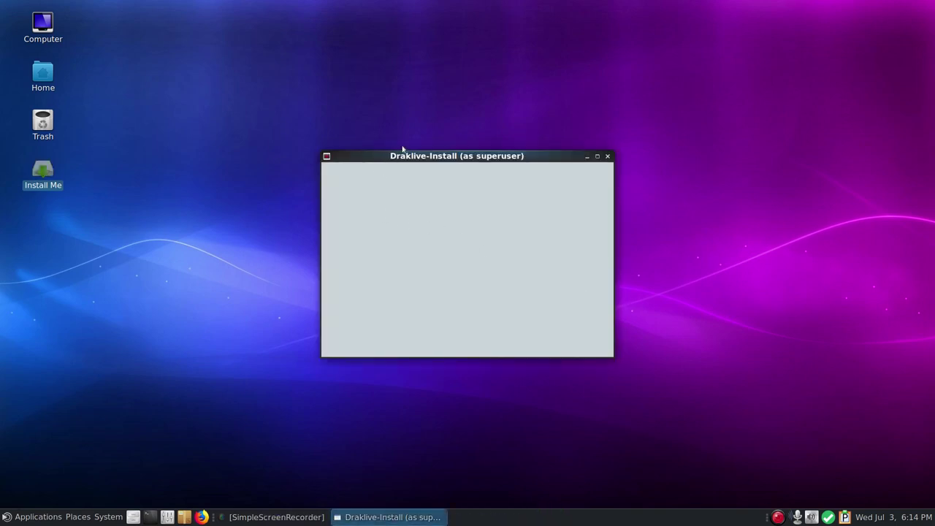
{"action": "left_click", "coordinate": [607, 156]}
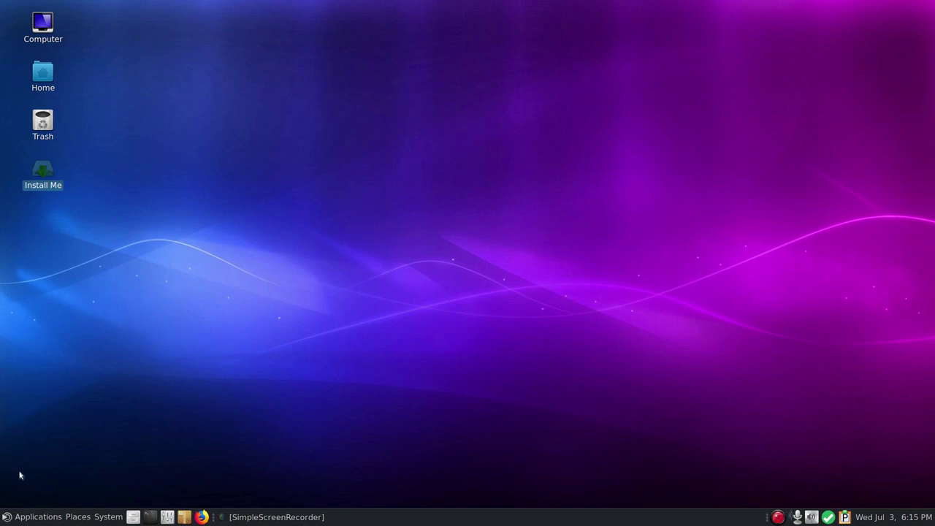
Launch GParted, enable the bios_grub flag on partition /dev/sda7, and close GParted
{"action": "left_click", "coordinate": [23, 520]}
{"action": "mouse_move", "coordinate": [71, 341]}
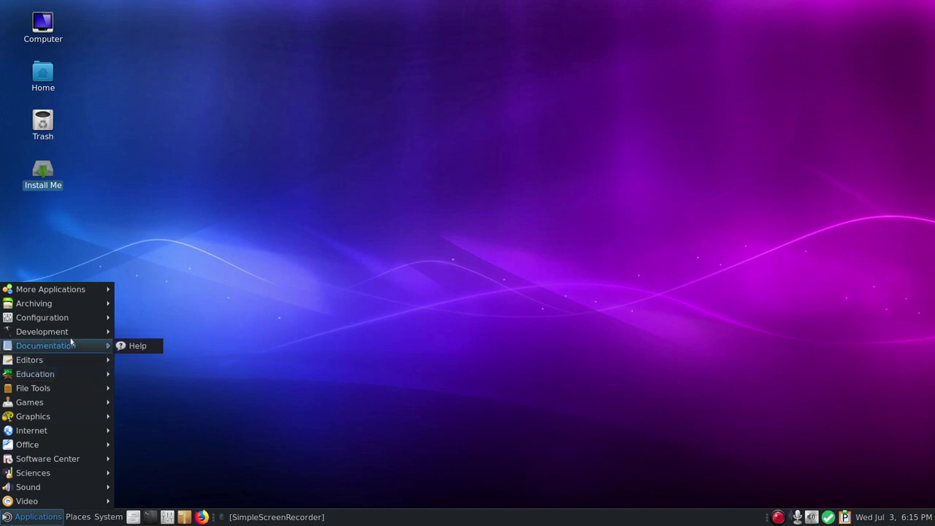
{"action": "mouse_move", "coordinate": [66, 320]}
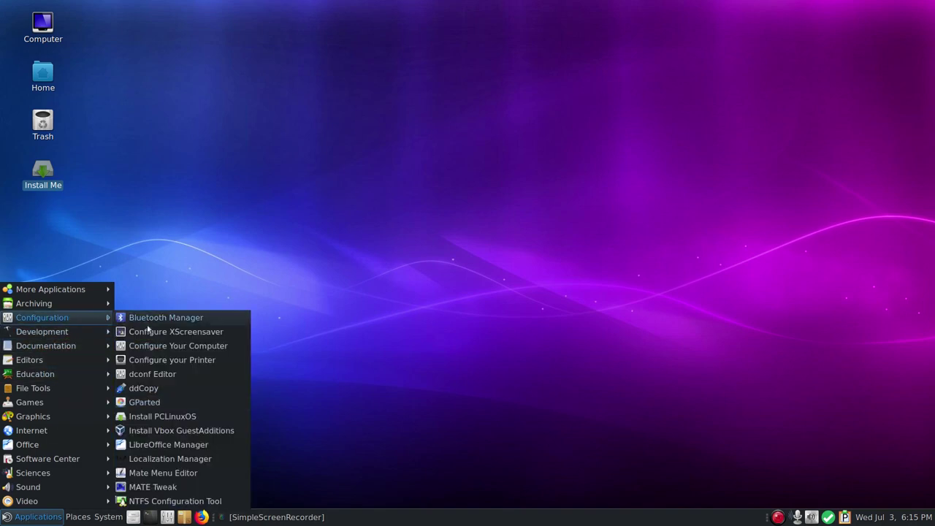
{"action": "left_click", "coordinate": [175, 403]}
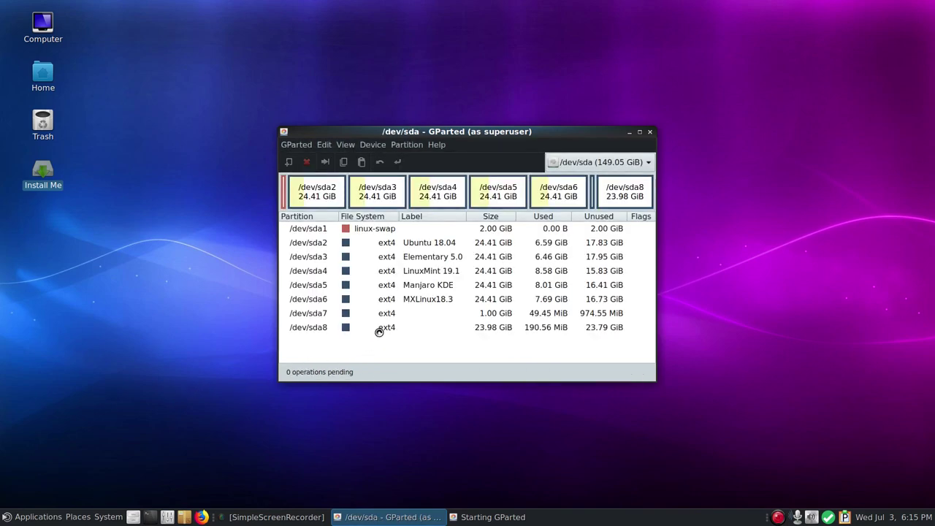
{"action": "left_click", "coordinate": [393, 314]}
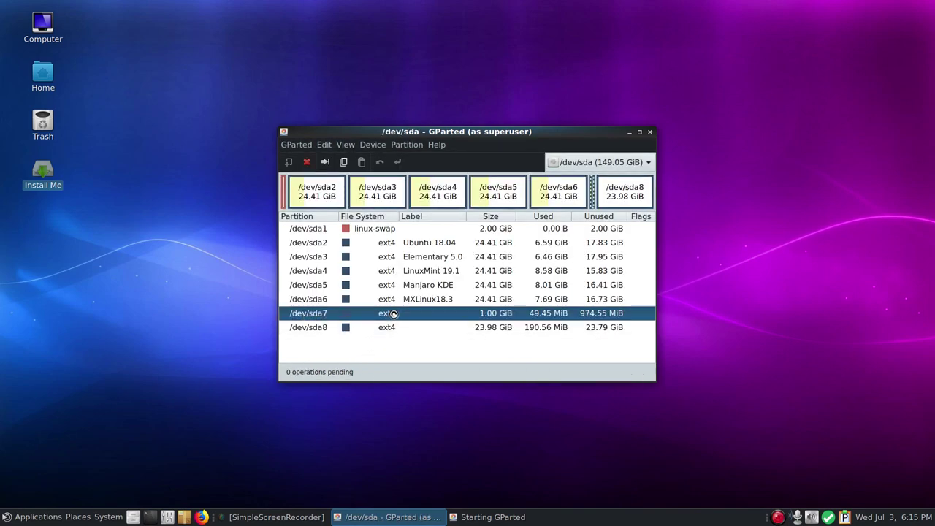
{"action": "right_click", "coordinate": [393, 314]}
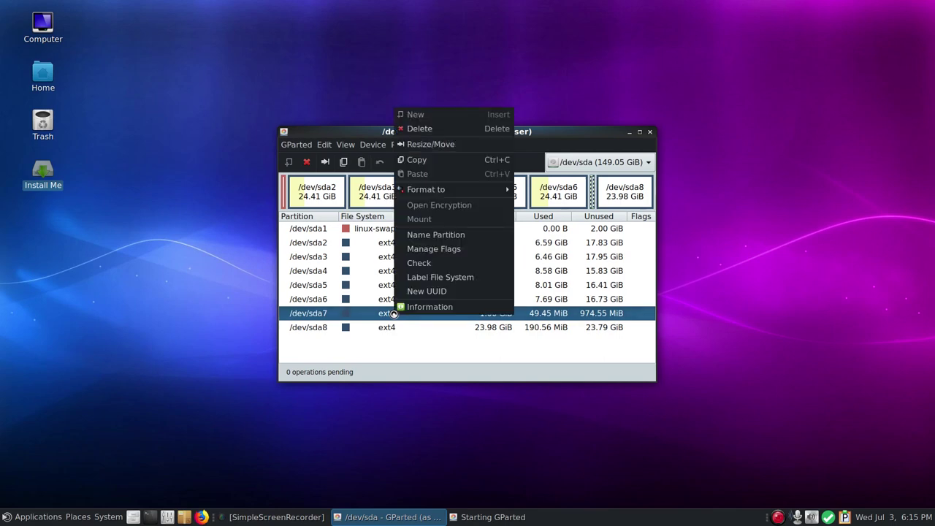
{"action": "left_click", "coordinate": [462, 251]}
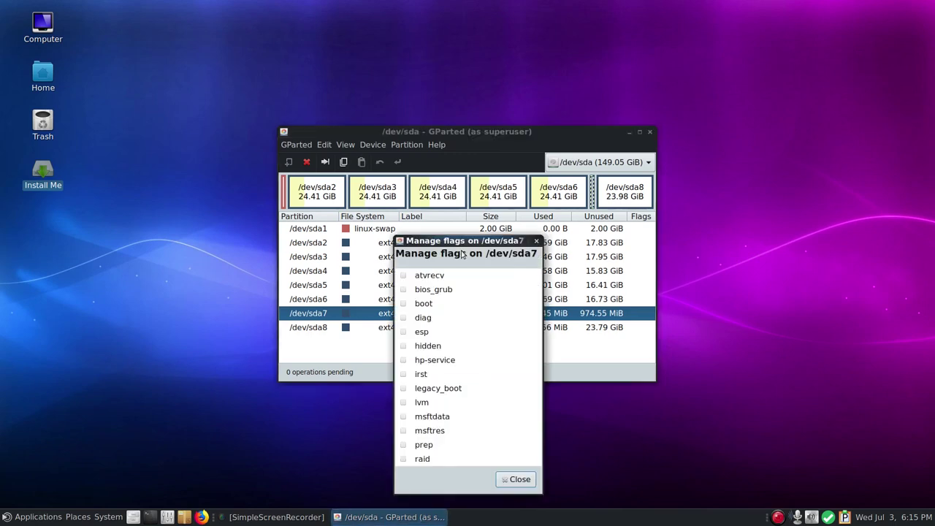
{"action": "left_click", "coordinate": [405, 293]}
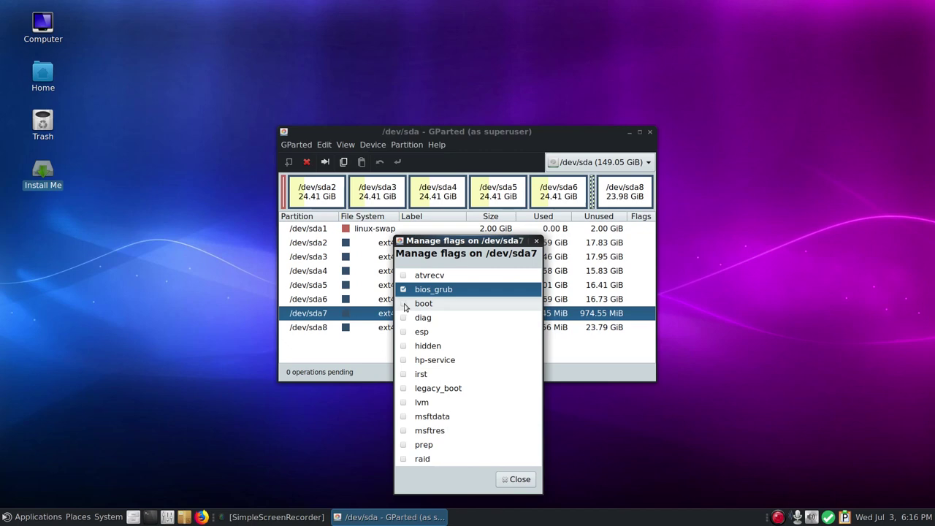
{"action": "left_click", "coordinate": [527, 483]}
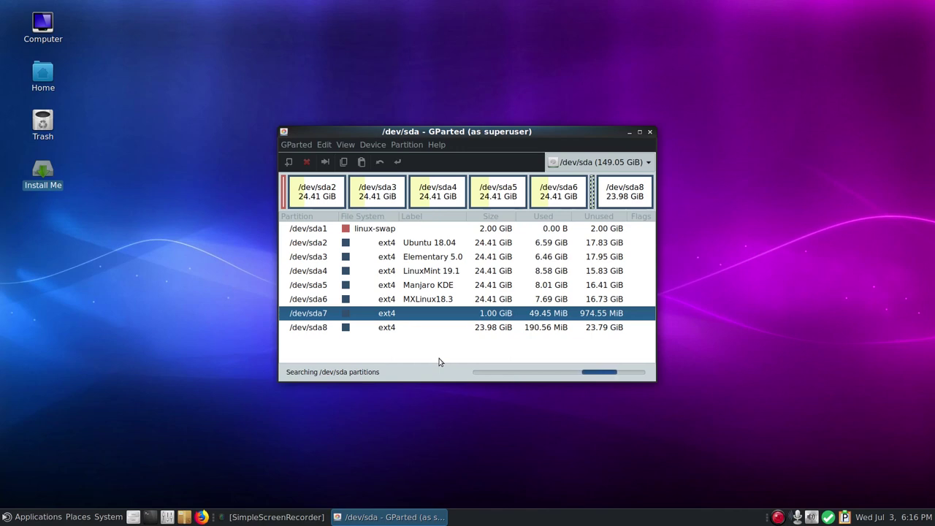
{"action": "left_click", "coordinate": [651, 133]}
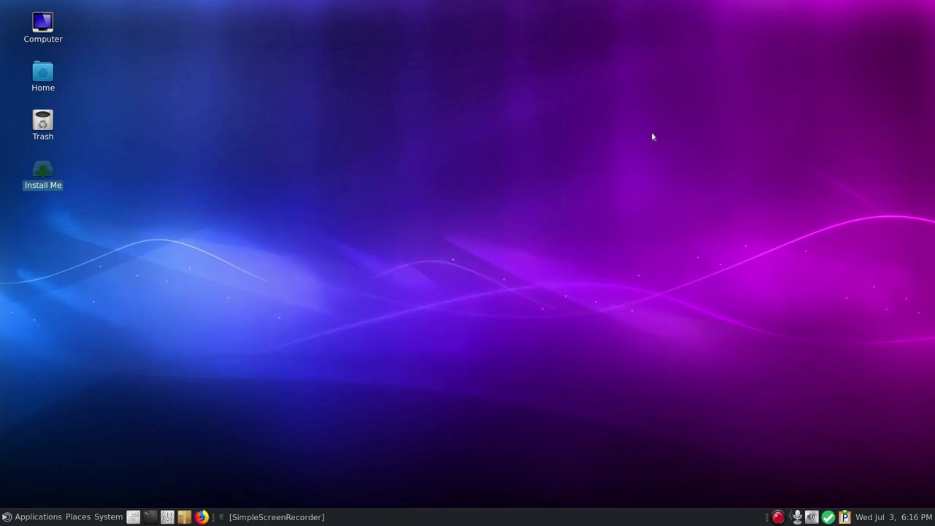
Restart the PCLinuxOS installation wizard from the desktop and proceed with custom disk partitioning on the Fujitsu disk
{"action": "double_click", "coordinate": [42, 176]}
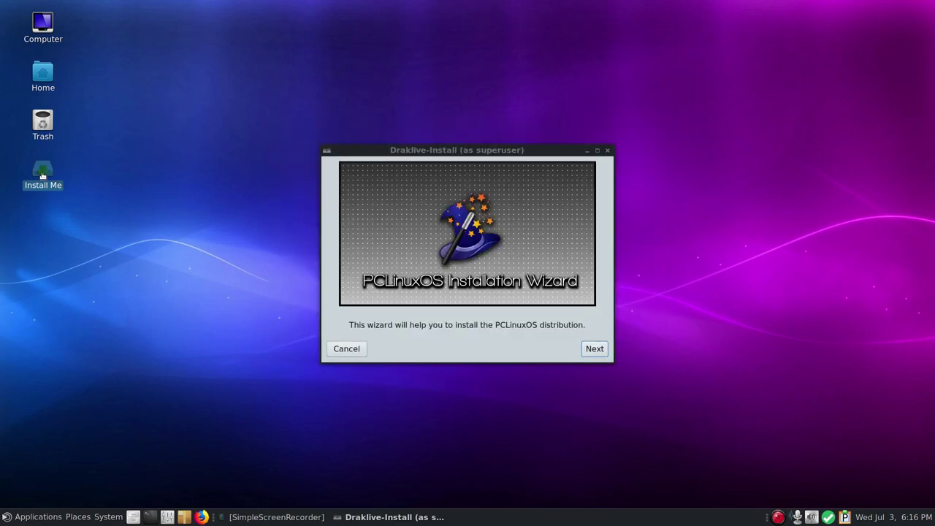
{"action": "left_click", "coordinate": [592, 349]}
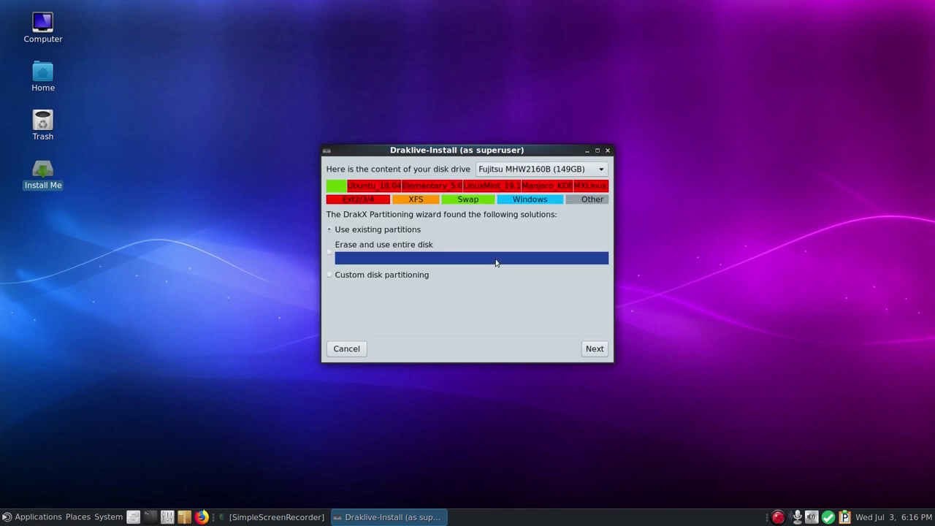
{"action": "left_click", "coordinate": [347, 278]}
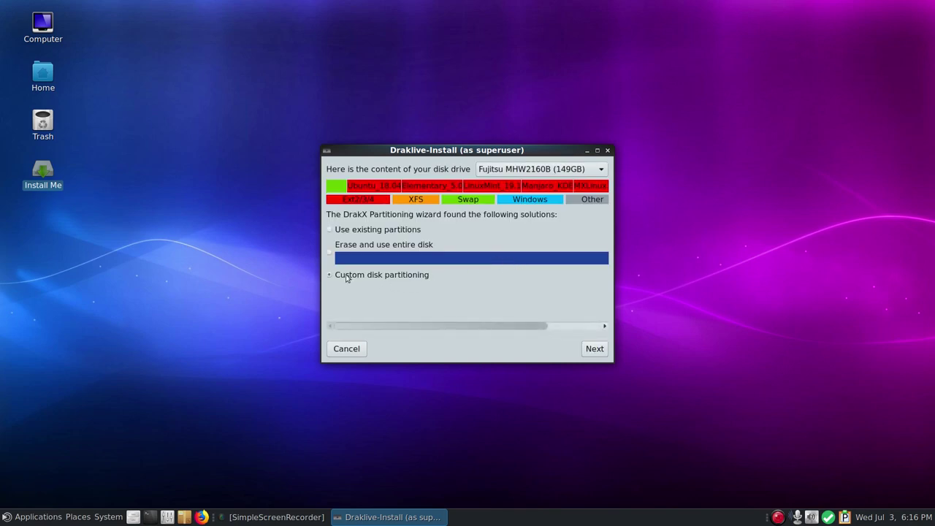
{"action": "left_click_drag", "start_coordinate": [384, 328], "coordinate": [492, 338]}
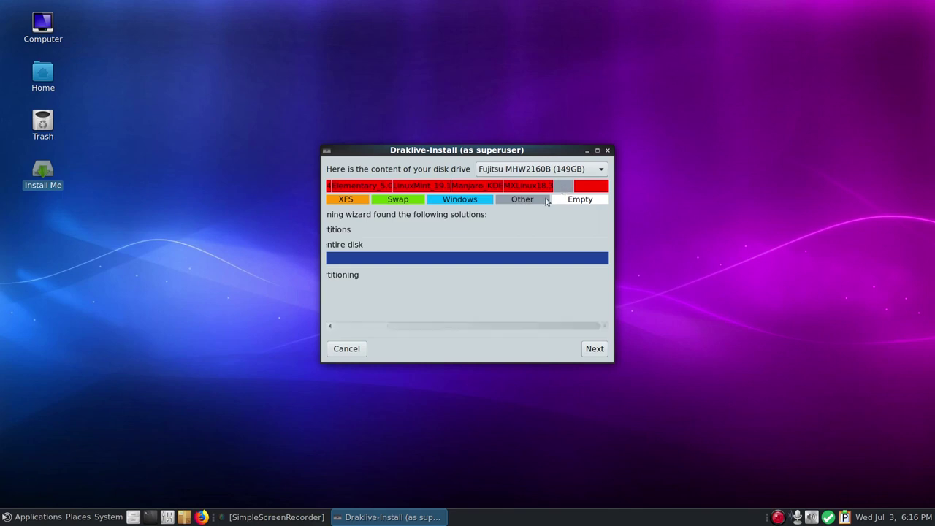
{"action": "left_click", "coordinate": [593, 349]}
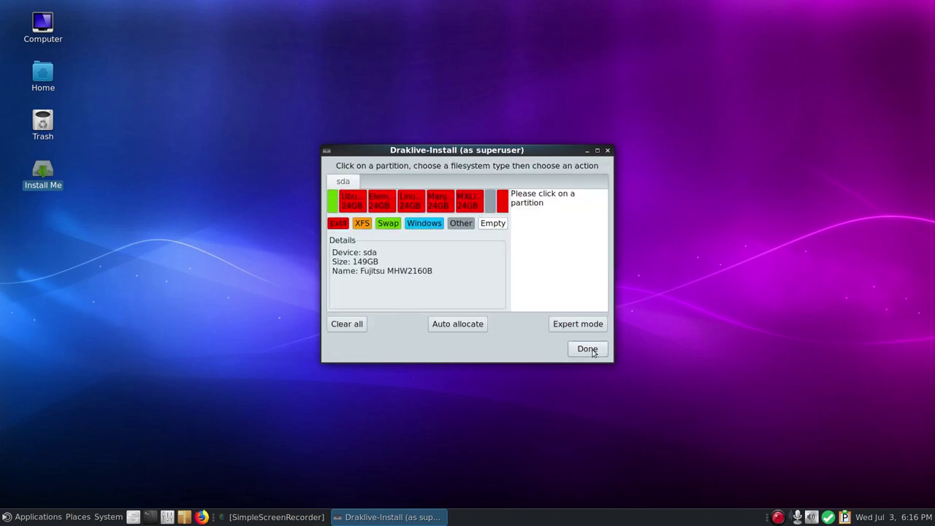
Check partition sda7 in the installer, and assign the mount point / to partition sda8
{"action": "left_click", "coordinate": [490, 201]}
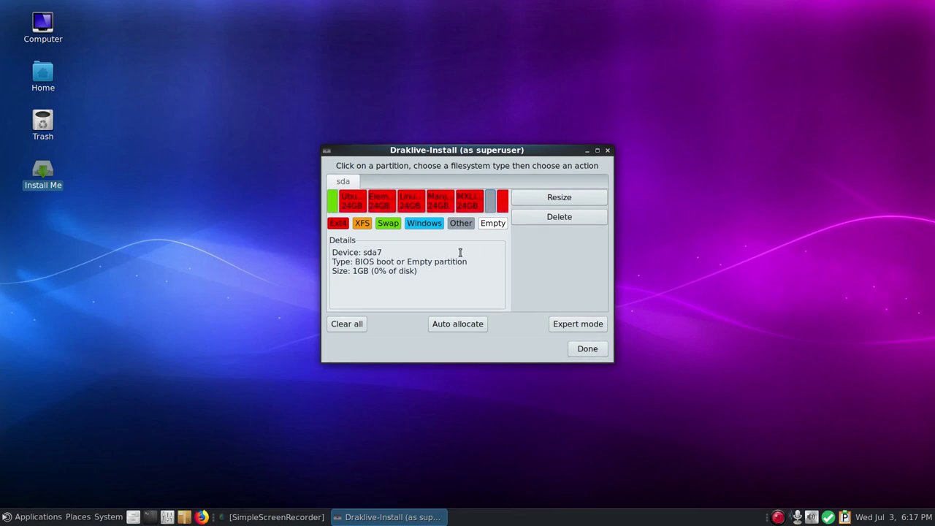
{"action": "left_click", "coordinate": [502, 200]}
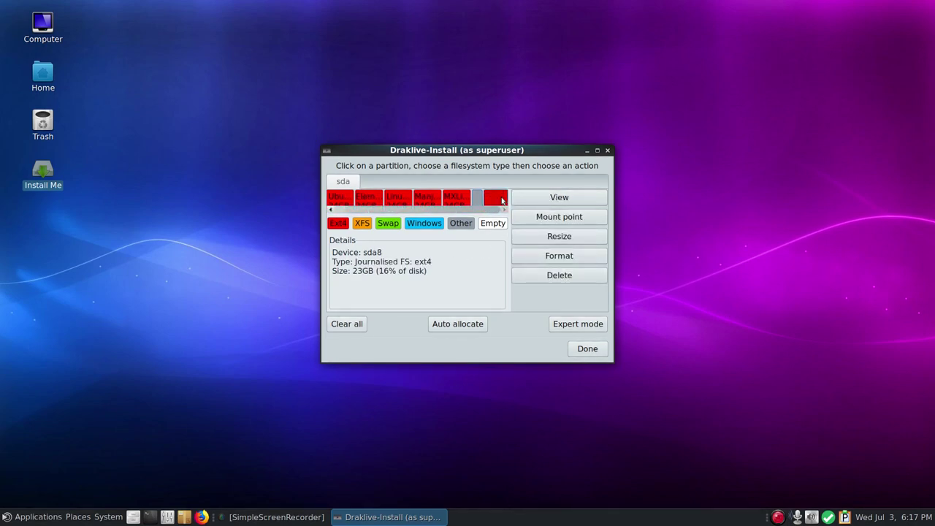
{"action": "left_click", "coordinate": [553, 221]}
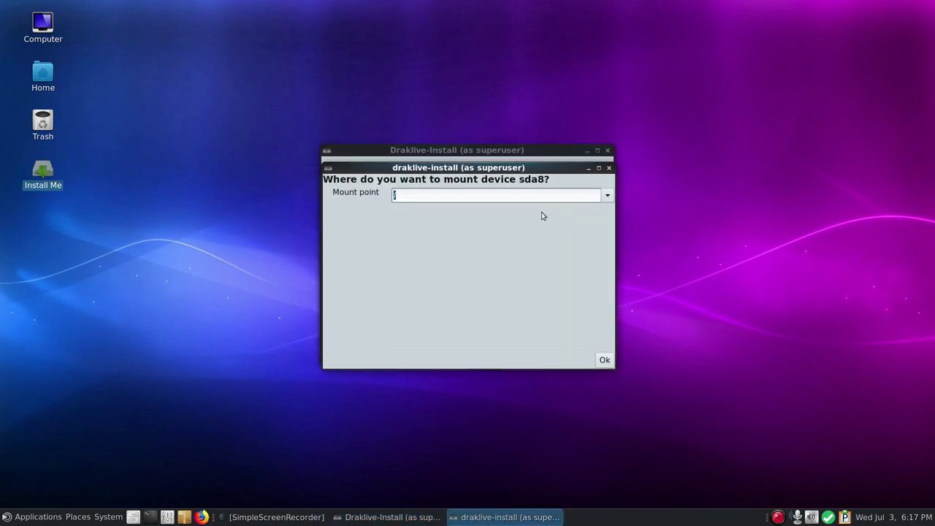
{"action": "left_click", "coordinate": [604, 360]}
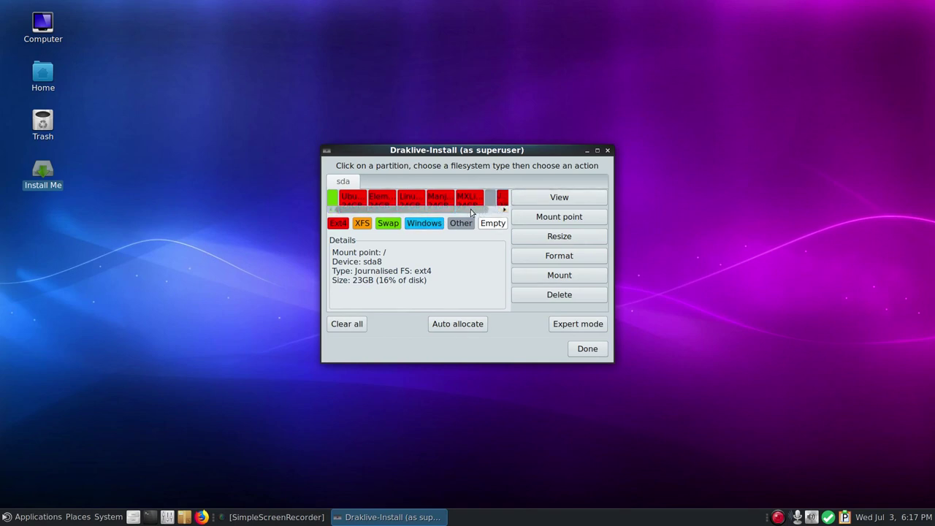
{"action": "left_click_drag", "start_coordinate": [471, 213], "coordinate": [517, 221]}
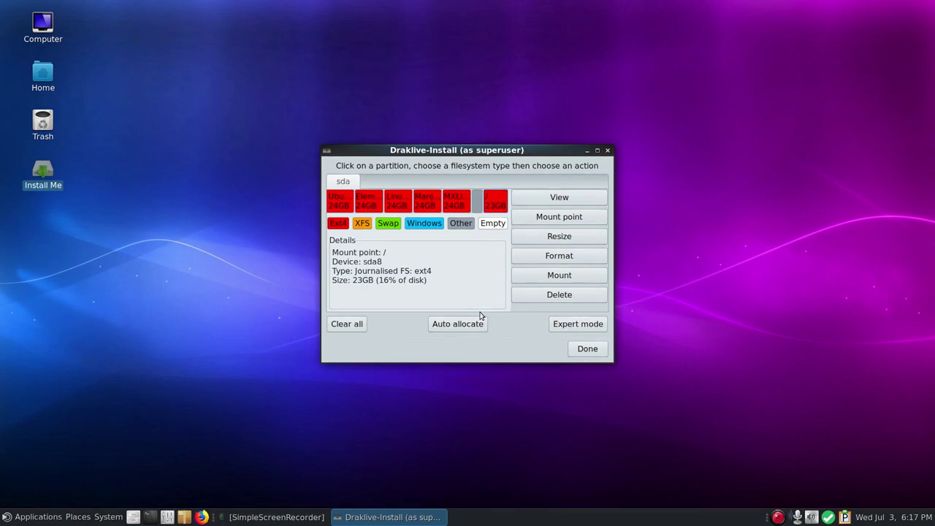
Finish the custom partitioning and format sda8 as the ext4 root partition to start copying the system
{"action": "left_click", "coordinate": [588, 349]}
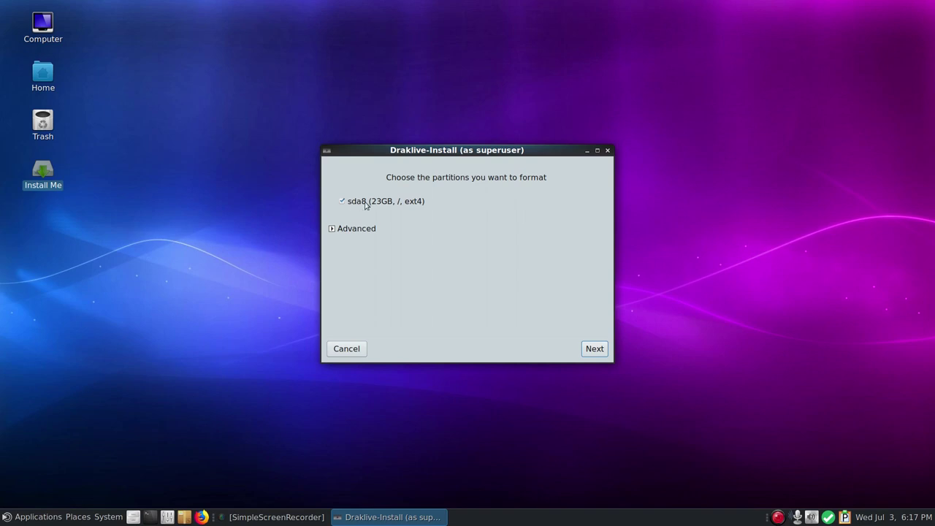
{"action": "left_click", "coordinate": [595, 350]}
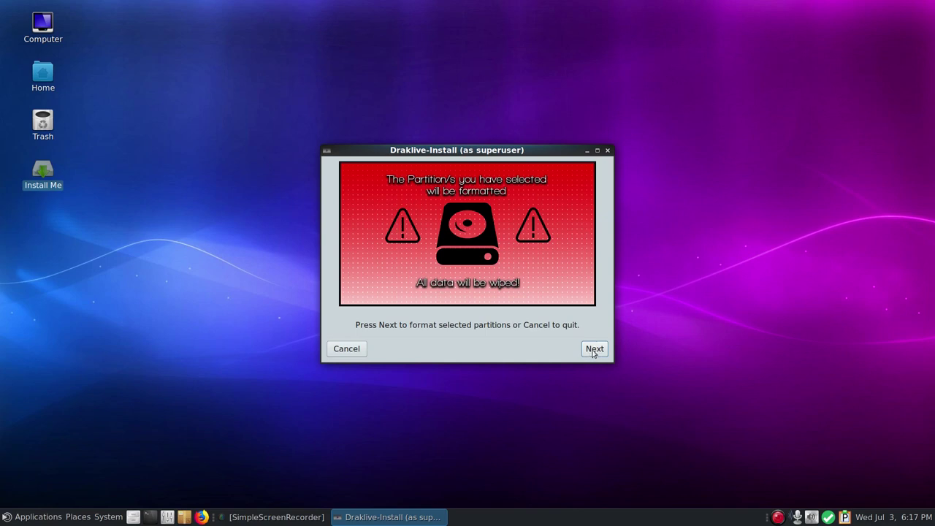
{"action": "left_click", "coordinate": [593, 350]}
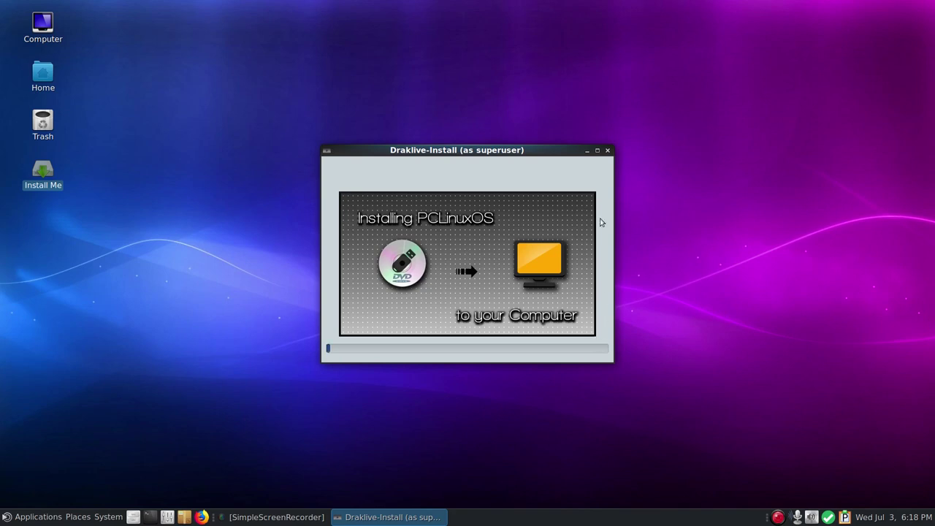
Bring up SimpleScreenRecorder and arrange its window side by side with the installer window
{"action": "left_click_drag", "start_coordinate": [544, 150], "coordinate": [713, 143]}
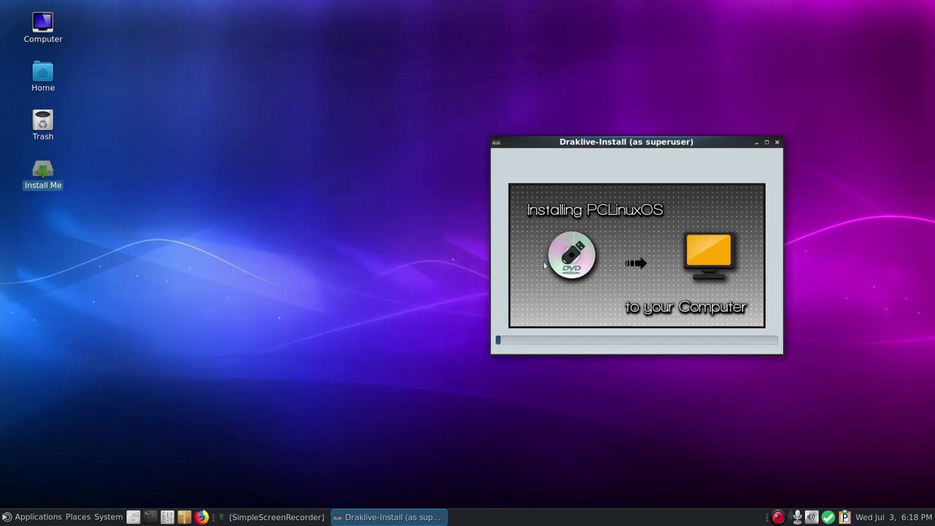
{"action": "left_click", "coordinate": [302, 521]}
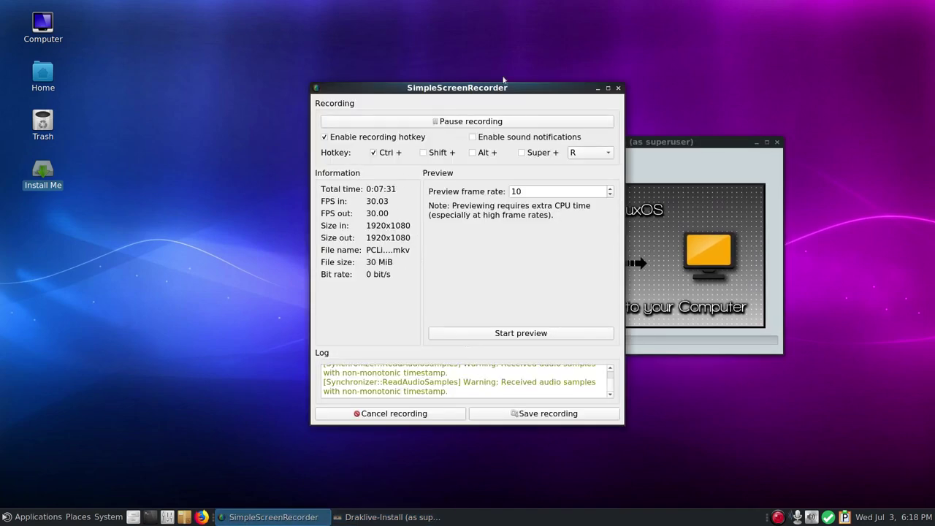
{"action": "left_click_drag", "start_coordinate": [504, 90], "coordinate": [316, 91]}
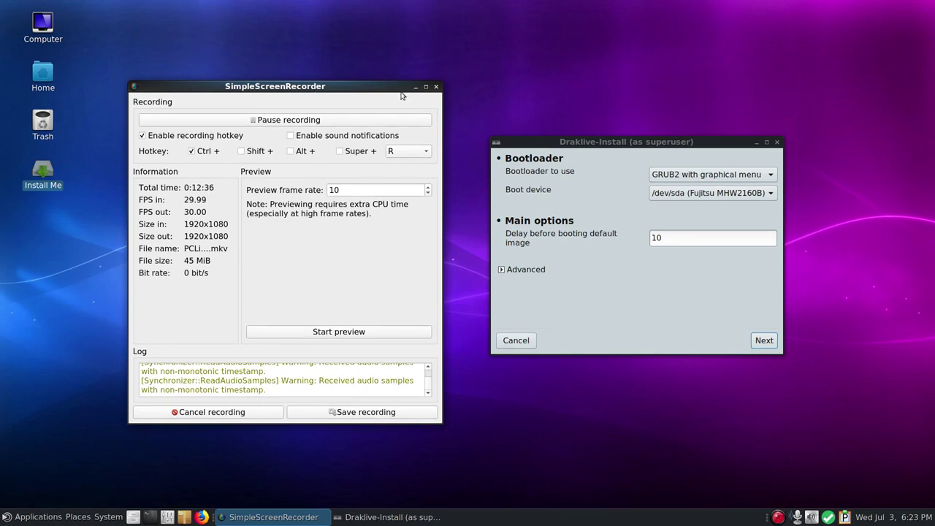
Keep GRUB2 with graphical menu as the bootloader on /dev/sda and set the default image boot delay to 5
{"action": "left_click", "coordinate": [750, 175]}
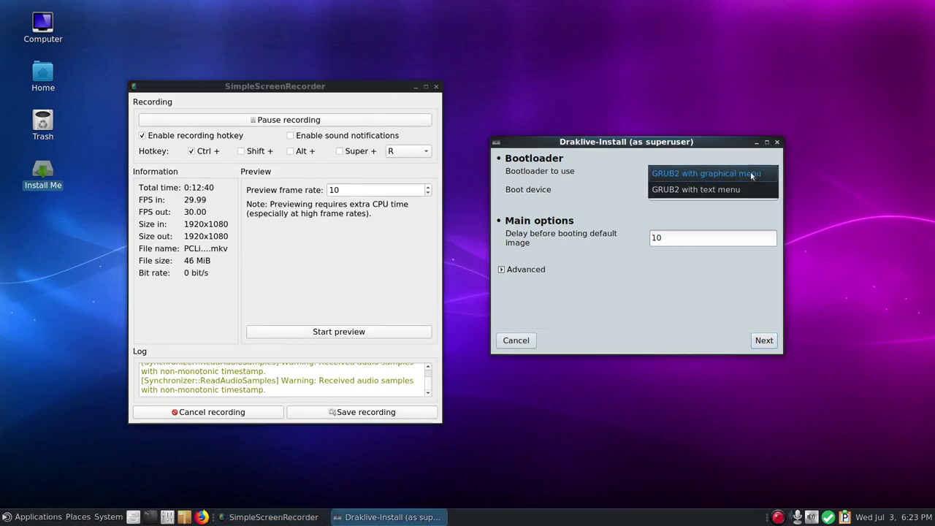
{"action": "left_click", "coordinate": [735, 131]}
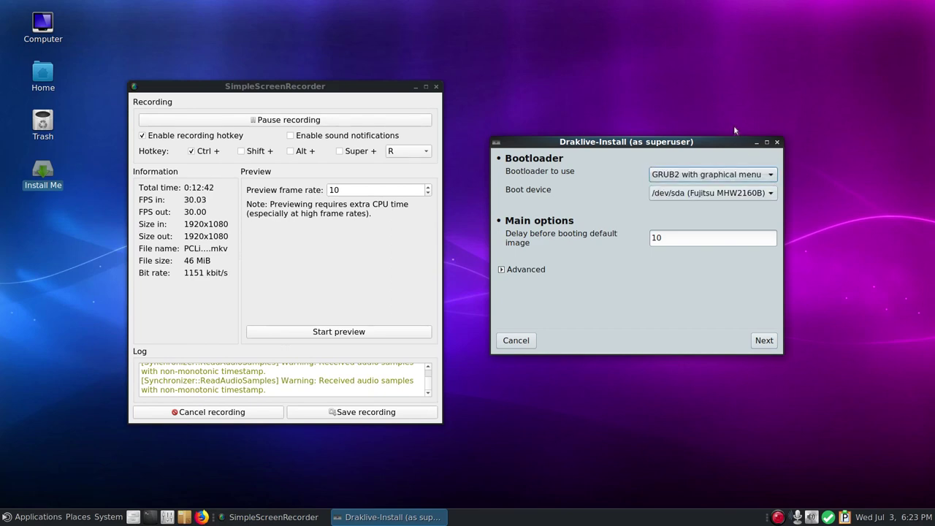
{"action": "double_click", "coordinate": [664, 242]}
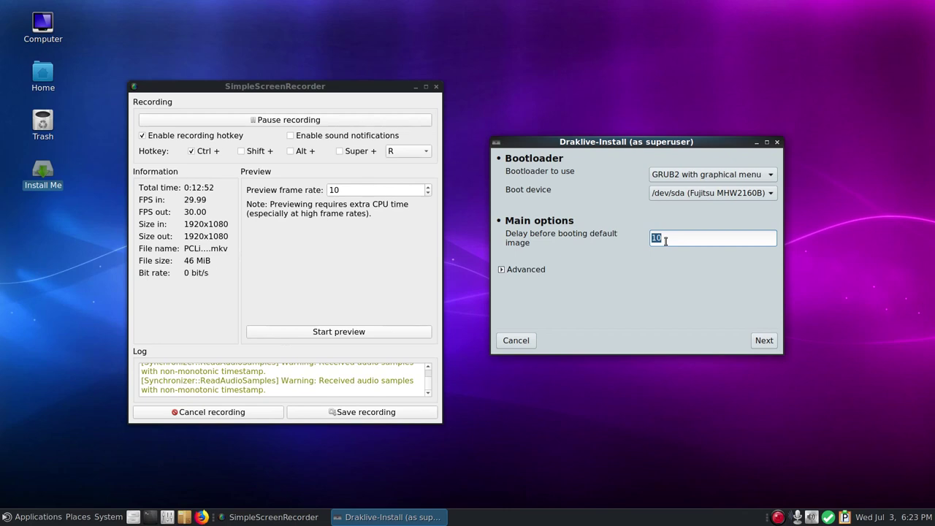
{"action": "key", "text": "BackSpace"}
{"action": "type", "text": "5"}
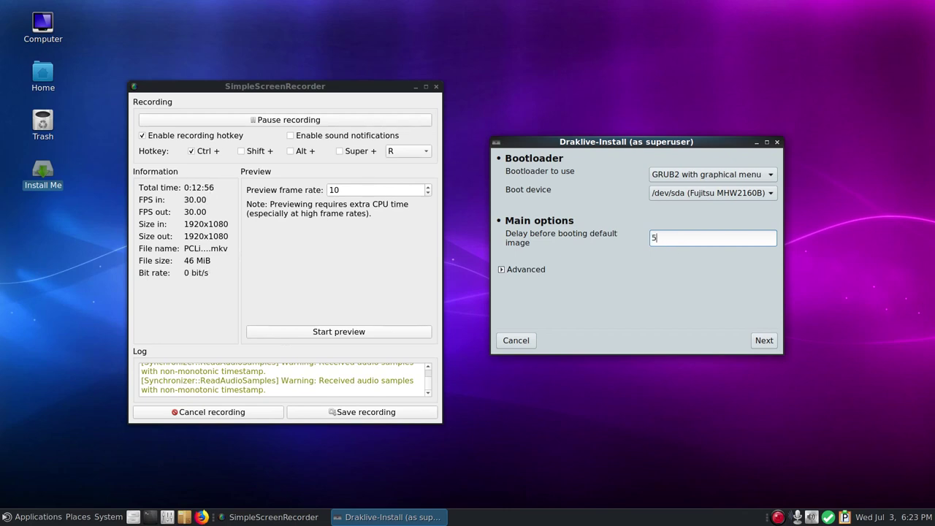
{"action": "left_click", "coordinate": [763, 342]}
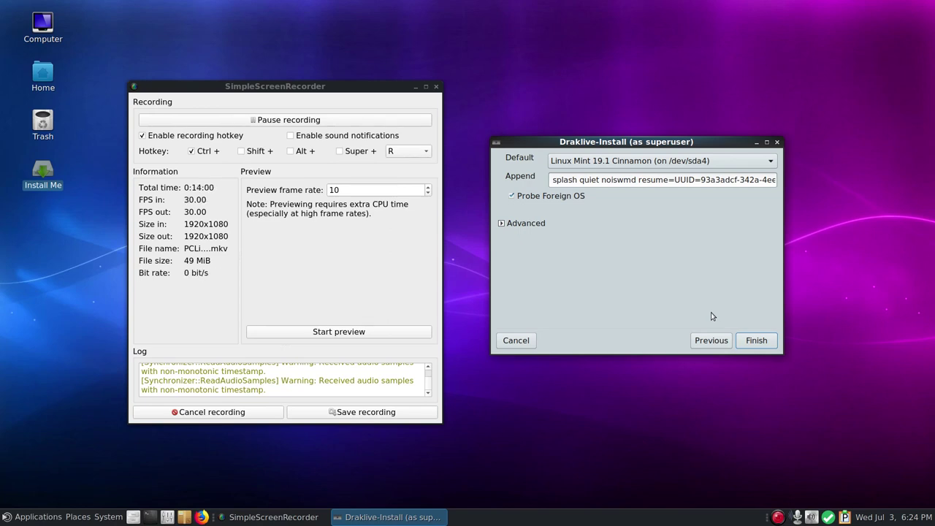
Choose Linux Mint 19.1 Cinnamon (on /dev/sda4) as the default boot entry and finish the bootloader setup
{"action": "left_click", "coordinate": [773, 161]}
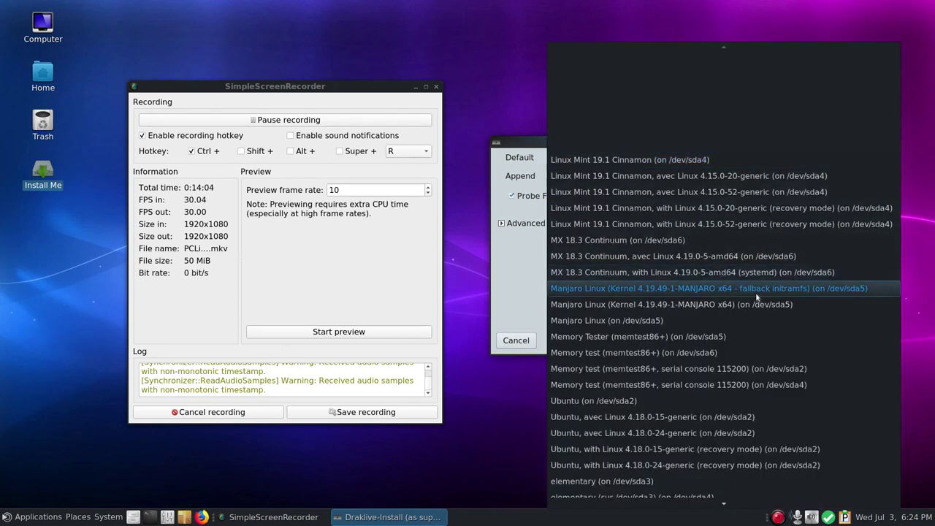
{"action": "scroll", "coordinate": [747, 352], "scroll_direction": "down", "scroll_amount": 1}
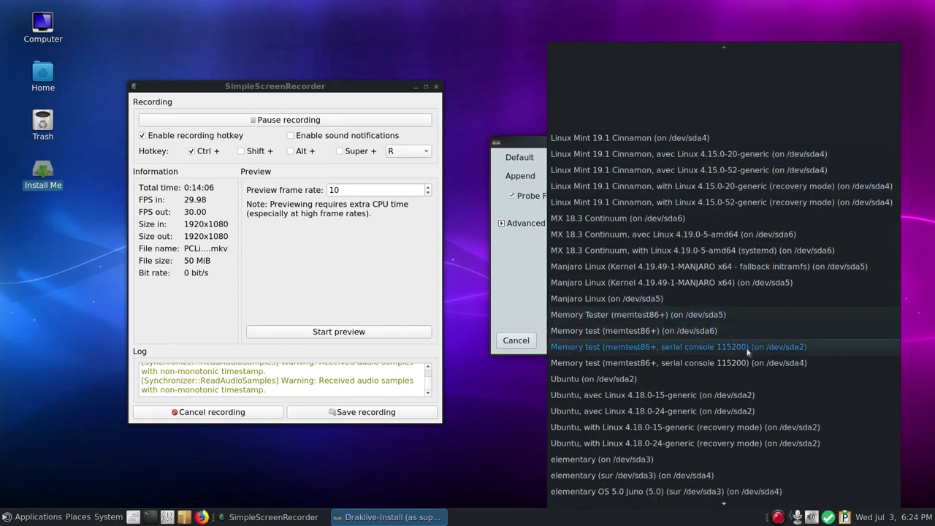
{"action": "scroll", "coordinate": [746, 352], "scroll_direction": "down", "scroll_amount": 4}
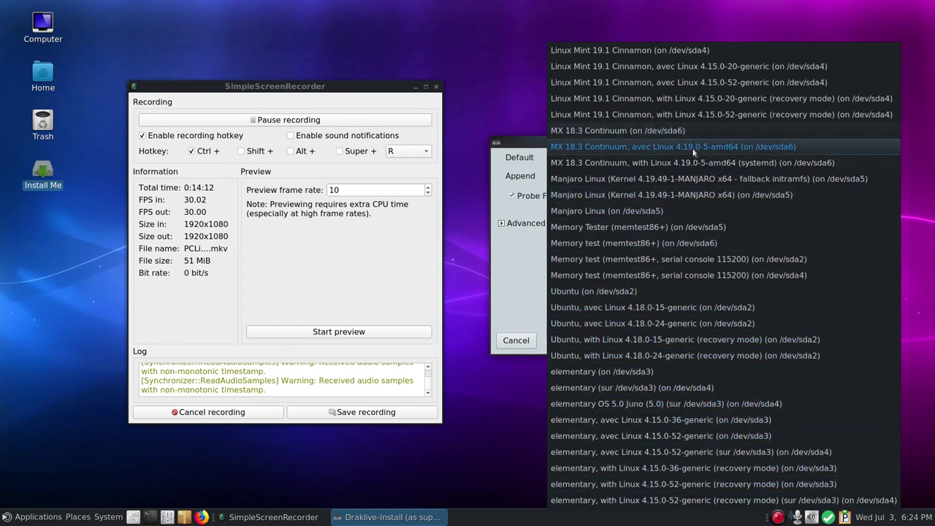
{"action": "left_click", "coordinate": [633, 49]}
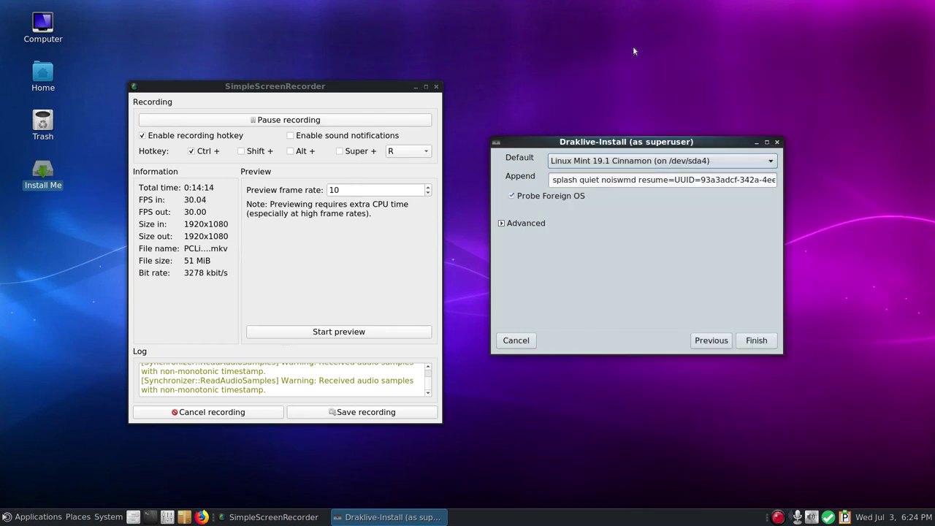
{"action": "left_click", "coordinate": [756, 341]}
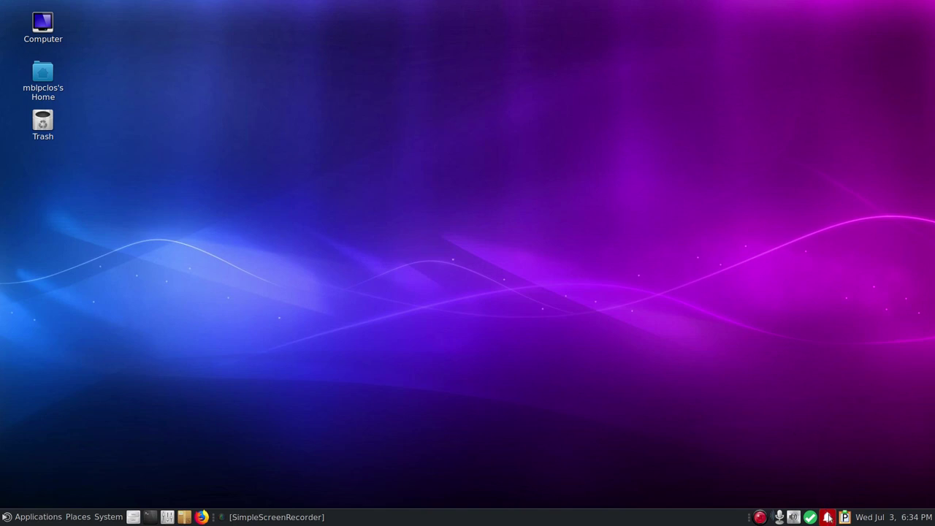
Examine the package list of the available updates in Simple Notifier, and close it
{"action": "left_click", "coordinate": [828, 518]}
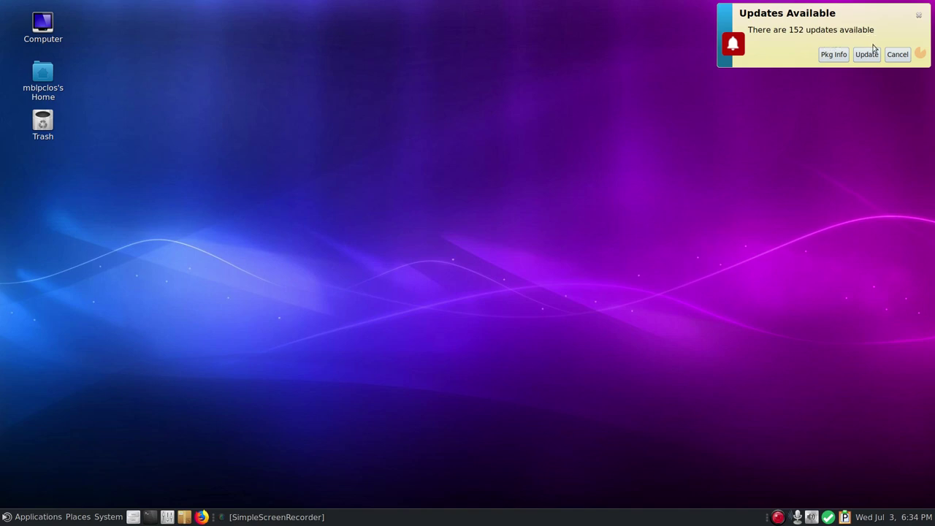
{"action": "left_click", "coordinate": [831, 55]}
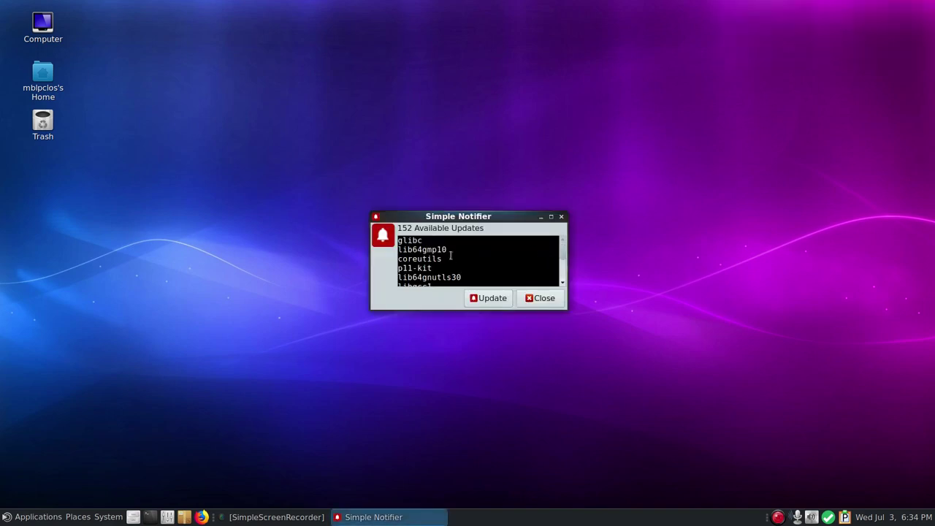
{"action": "scroll", "coordinate": [451, 255], "scroll_direction": "down", "scroll_amount": 4}
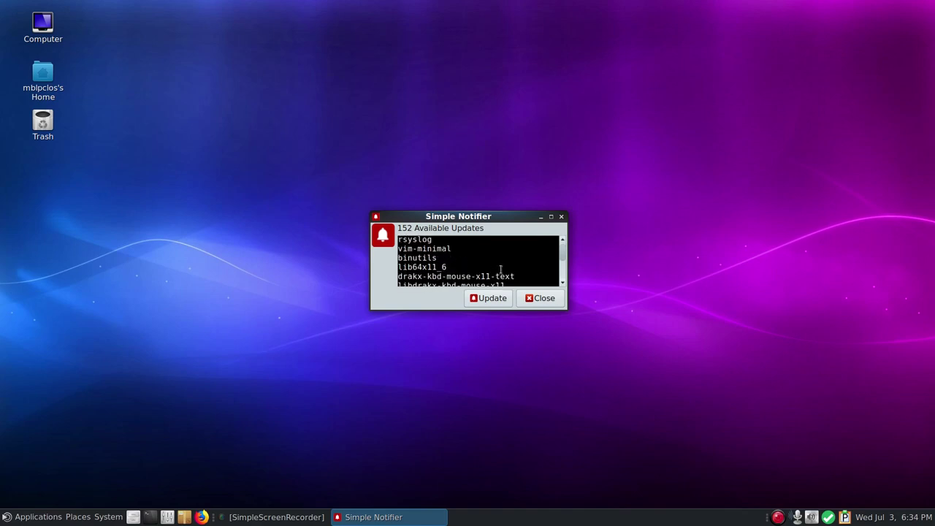
{"action": "scroll", "coordinate": [501, 269], "scroll_direction": "down", "scroll_amount": 10}
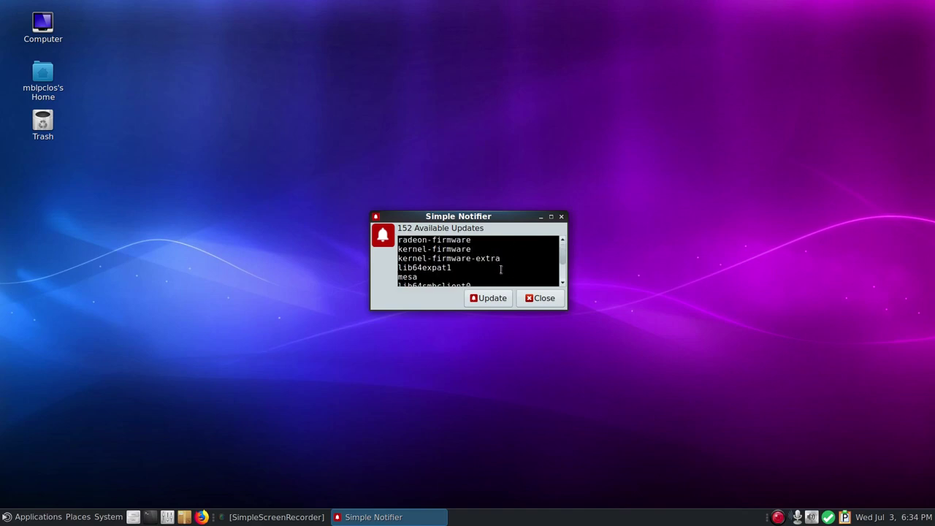
{"action": "scroll", "coordinate": [501, 269], "scroll_direction": "down", "scroll_amount": 10}
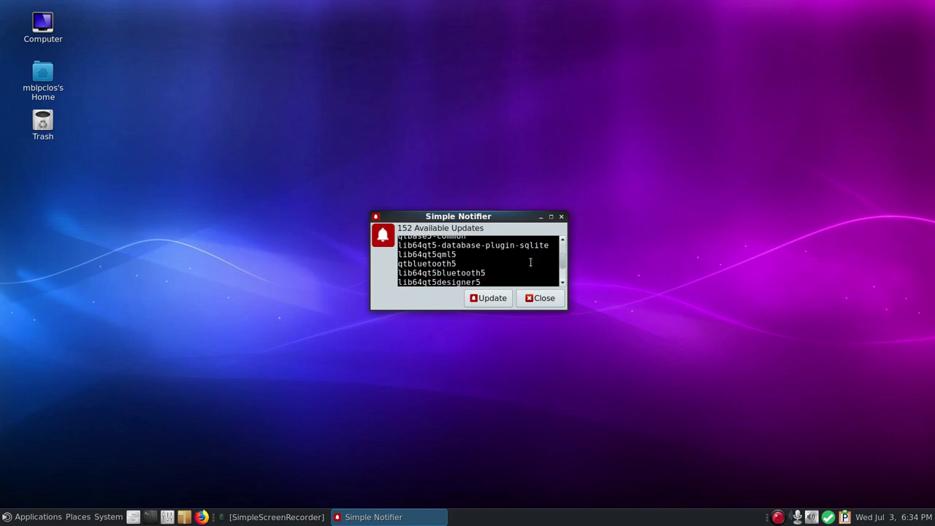
{"action": "scroll", "coordinate": [526, 259], "scroll_direction": "down", "scroll_amount": 10}
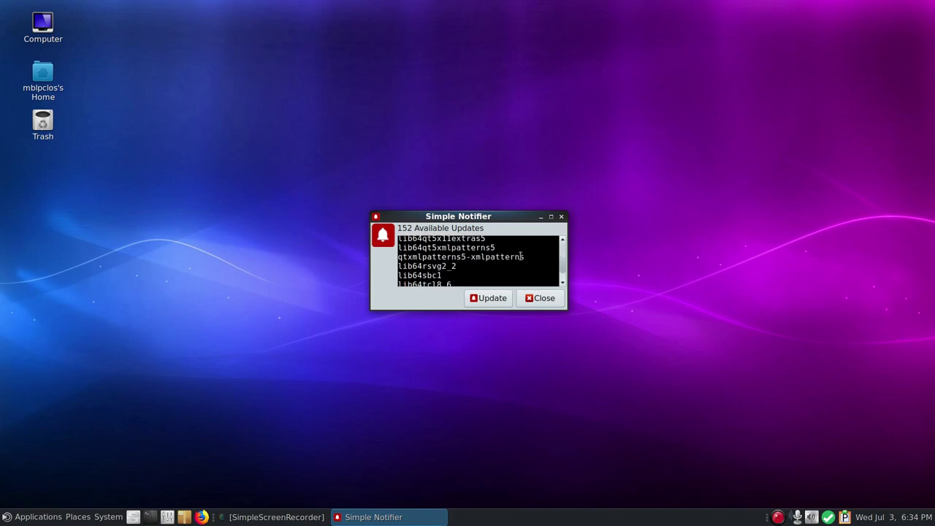
{"action": "scroll", "coordinate": [521, 255], "scroll_direction": "down", "scroll_amount": 10}
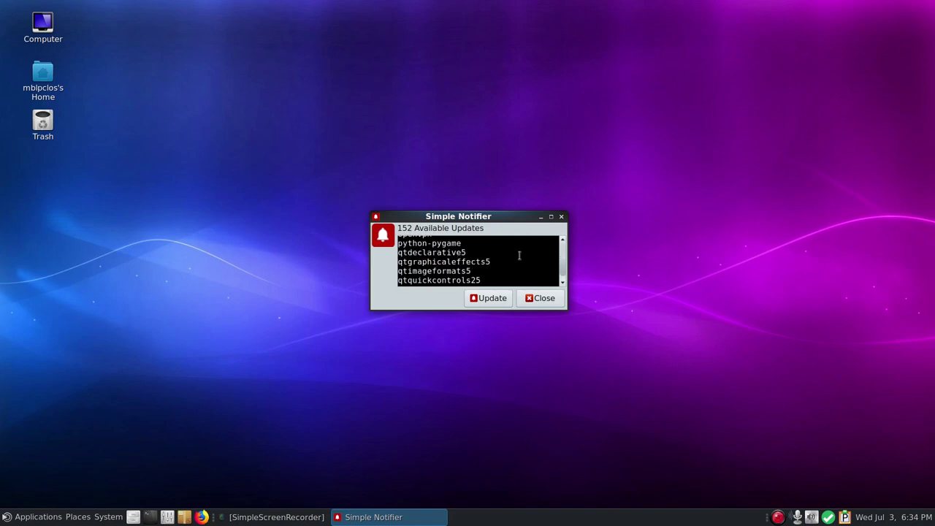
{"action": "scroll", "coordinate": [521, 253], "scroll_direction": "up", "scroll_amount": 4}
{"action": "scroll", "coordinate": [521, 253], "scroll_direction": "down", "scroll_amount": 6}
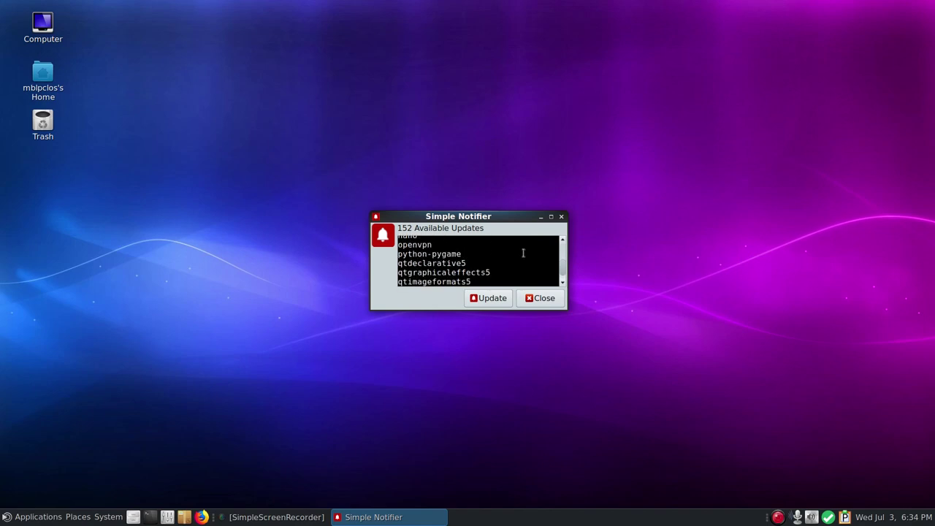
{"action": "left_click", "coordinate": [553, 300]}
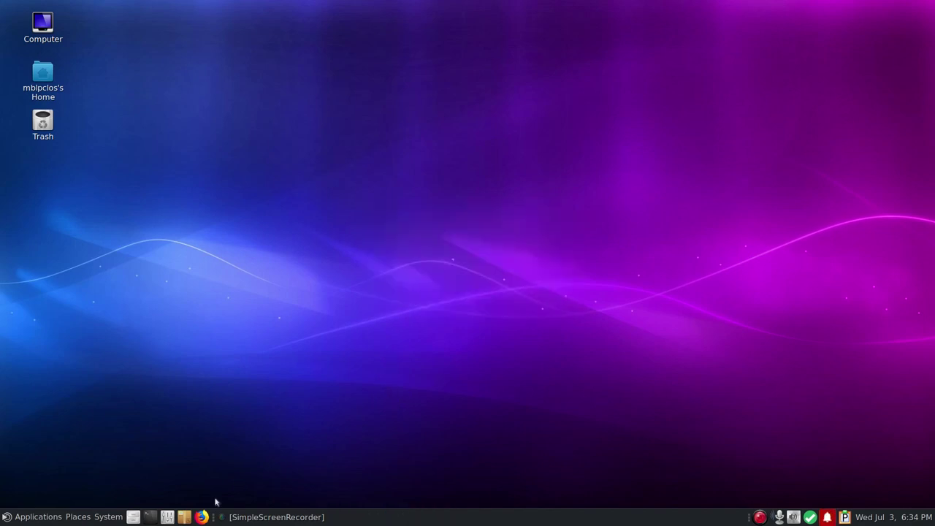
{"action": "left_click", "coordinate": [184, 516]}
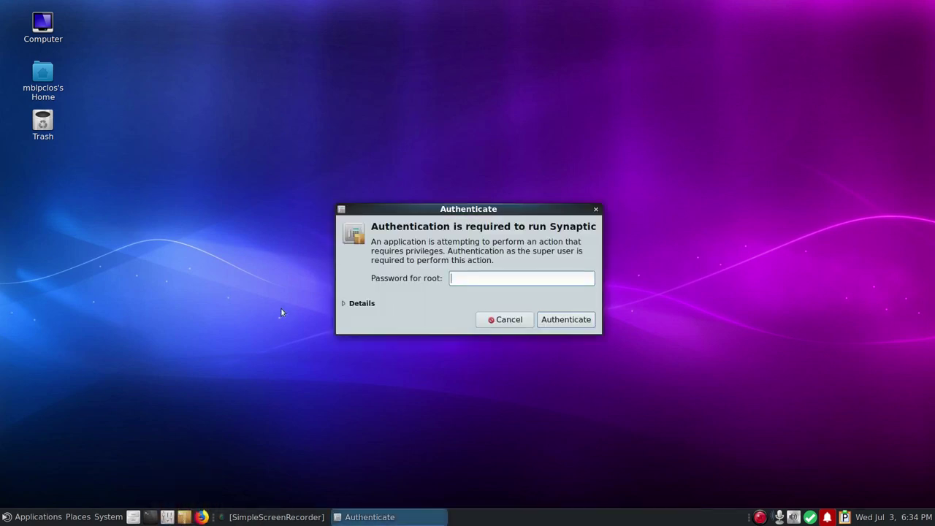
{"action": "left_click", "coordinate": [505, 319]}
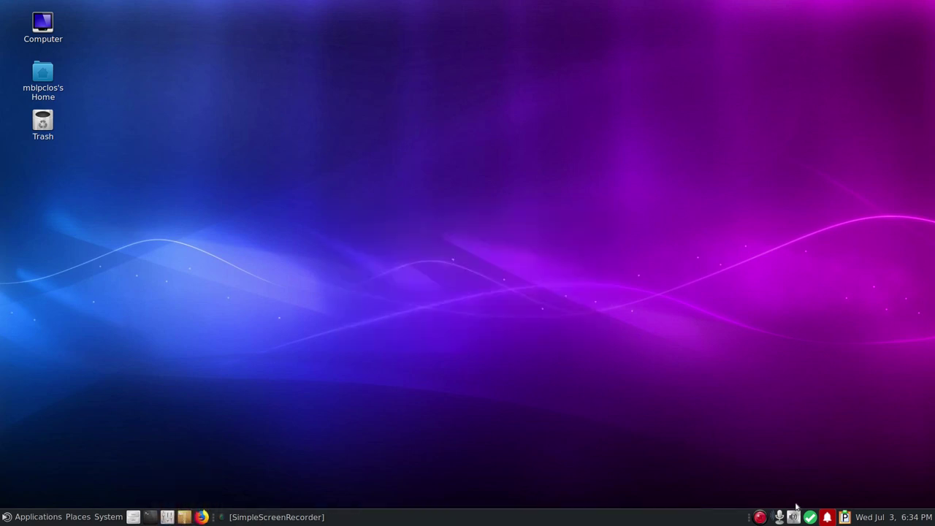
{"action": "left_click", "coordinate": [826, 517]}
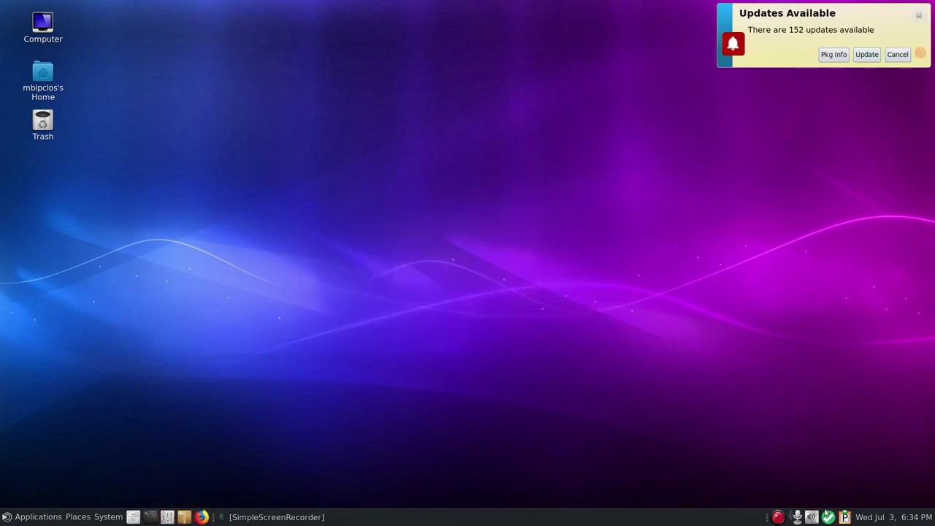
{"action": "left_click", "coordinate": [867, 56]}
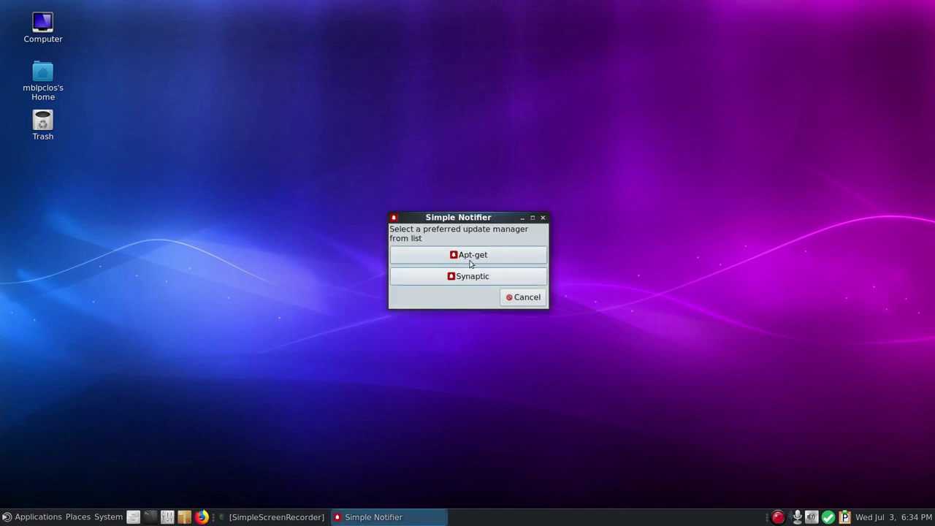
{"action": "left_click", "coordinate": [530, 299]}
Launch Synaptic and authenticate with the root password
{"action": "left_click", "coordinate": [186, 516]}
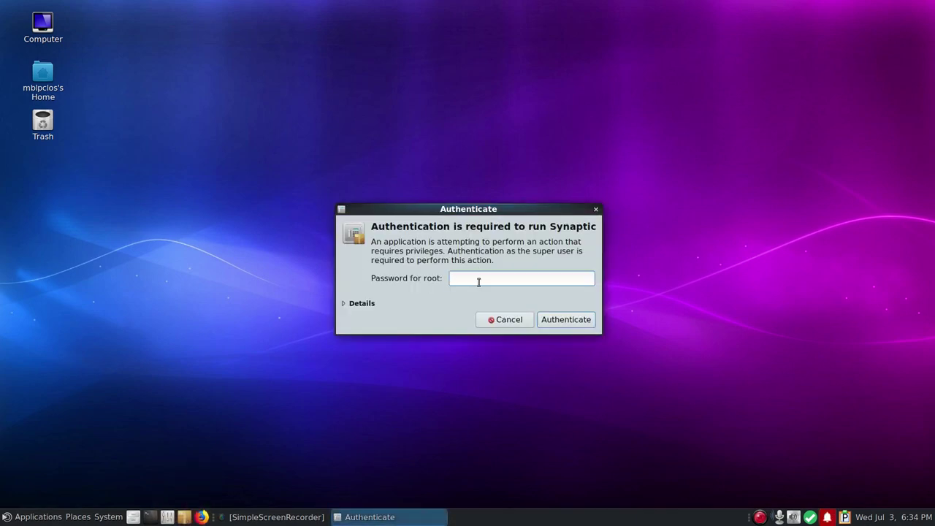
{"action": "type", "text": "********"}
{"action": "key", "text": "Return"}
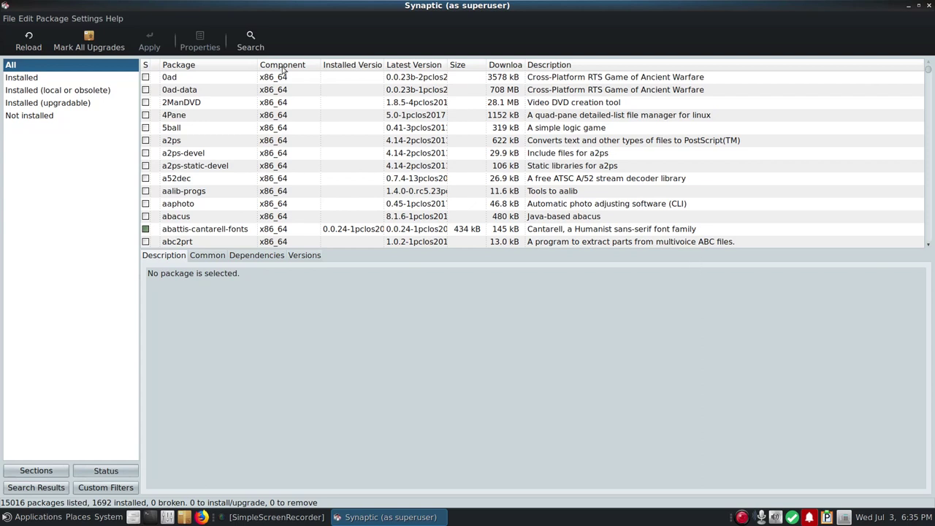
Mark all available upgrades in Synaptic and accept the additional required changes
{"action": "left_click", "coordinate": [30, 43]}
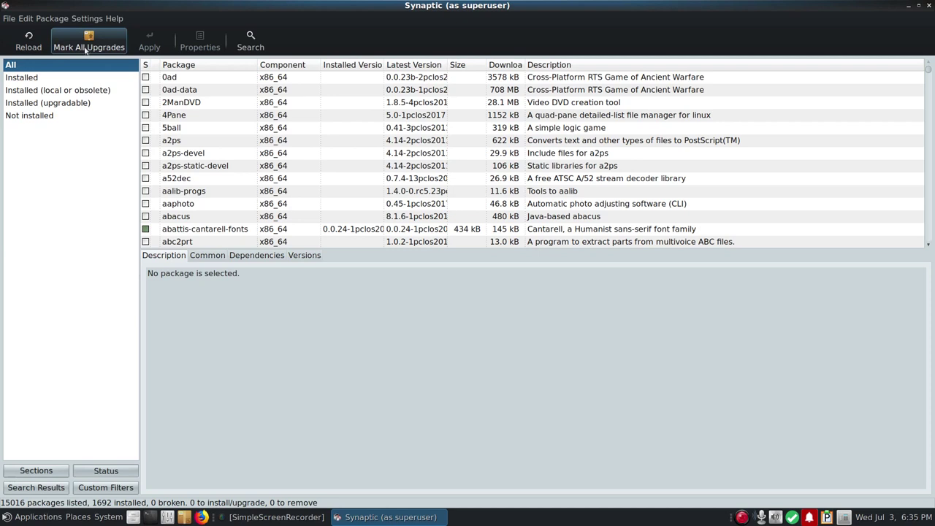
{"action": "left_click", "coordinate": [86, 47]}
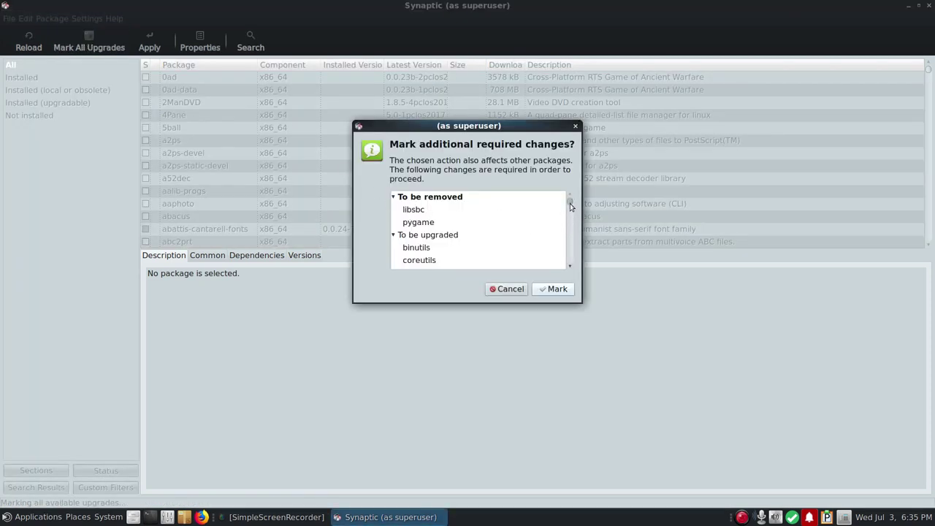
{"action": "left_click_drag", "start_coordinate": [571, 206], "coordinate": [567, 279]}
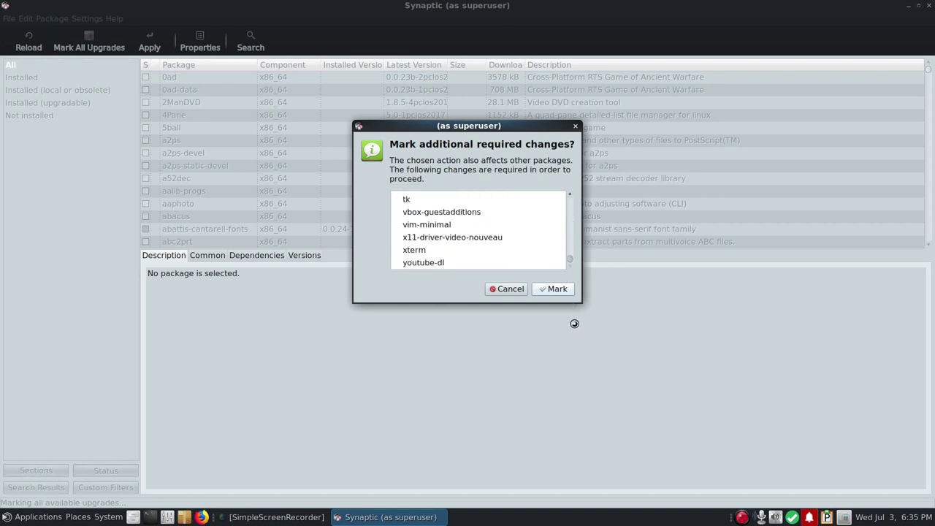
{"action": "left_click", "coordinate": [555, 289]}
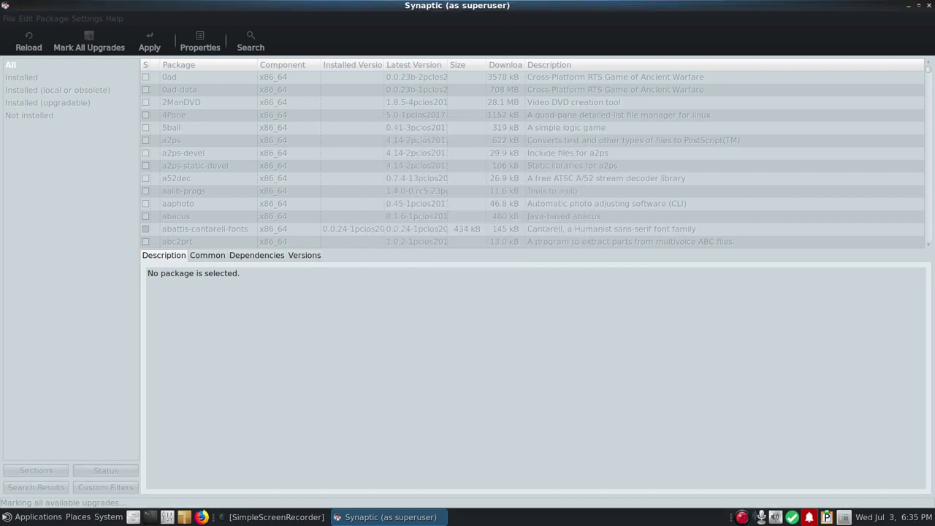
Start applying the marked upgrades and show the detailed list of package and version changes for review
{"action": "left_click", "coordinate": [150, 44]}
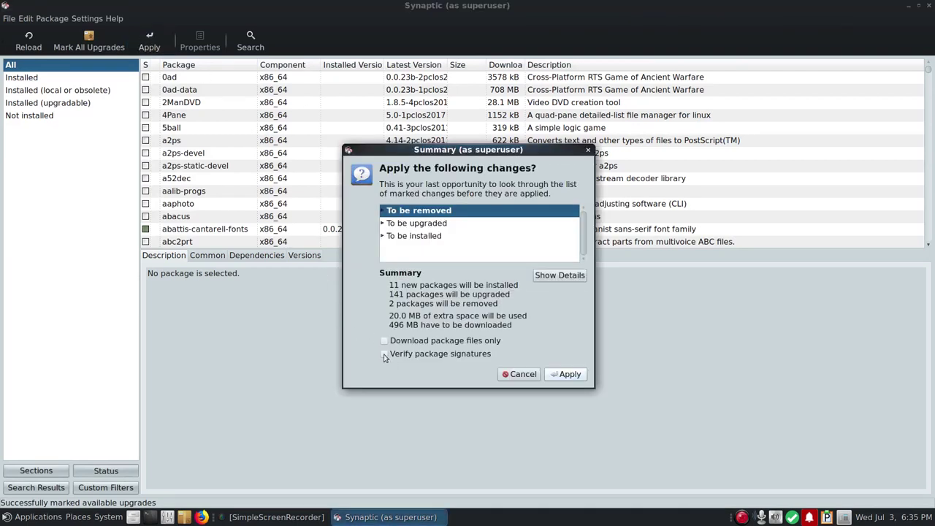
{"action": "left_click", "coordinate": [561, 276]}
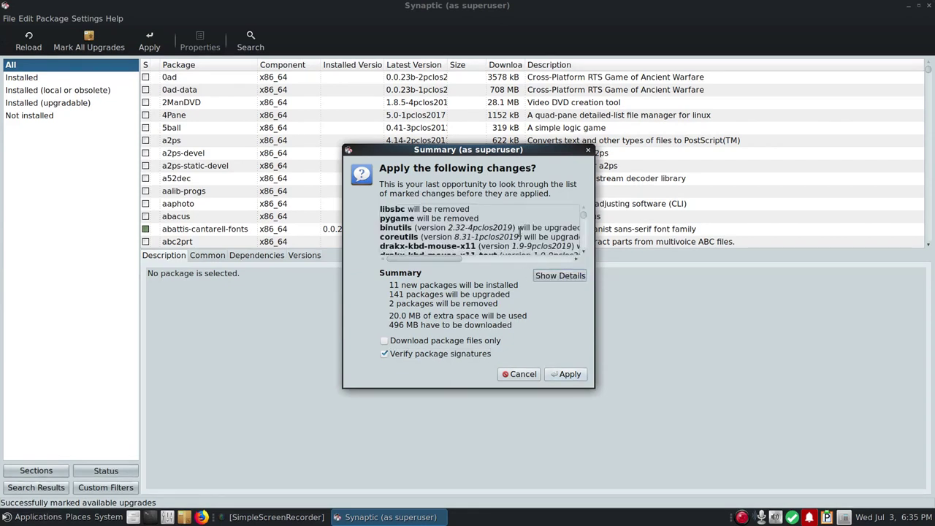
{"action": "scroll", "coordinate": [520, 232], "scroll_direction": "down", "scroll_amount": 3}
{"action": "scroll", "coordinate": [520, 232], "scroll_direction": "down", "scroll_amount": 3}
{"action": "scroll", "coordinate": [520, 232], "scroll_direction": "up", "scroll_amount": 3}
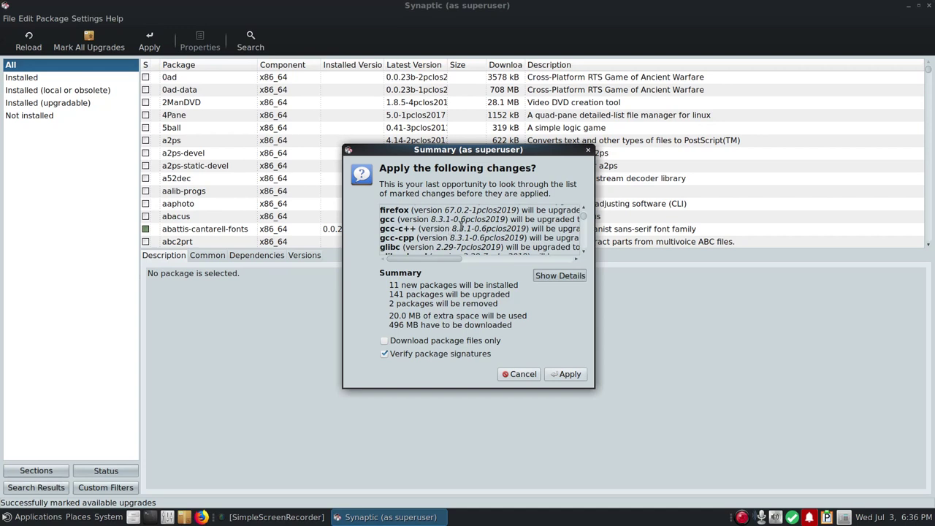
{"action": "left_click_drag", "start_coordinate": [459, 258], "coordinate": [490, 260]}
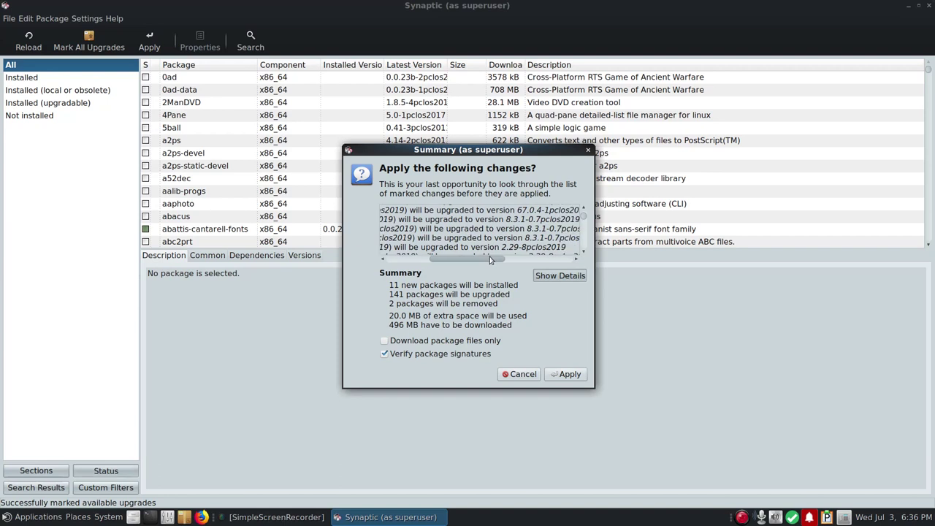
{"action": "left_click_drag", "start_coordinate": [490, 260], "coordinate": [439, 260]}
{"action": "scroll", "coordinate": [476, 229], "scroll_direction": "down", "scroll_amount": 4}
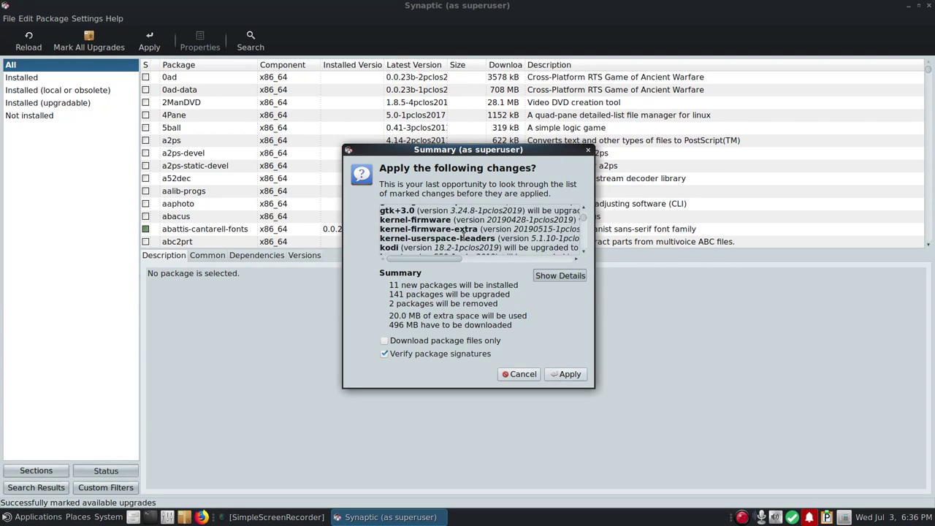
{"action": "scroll", "coordinate": [476, 229], "scroll_direction": "down", "scroll_amount": 10}
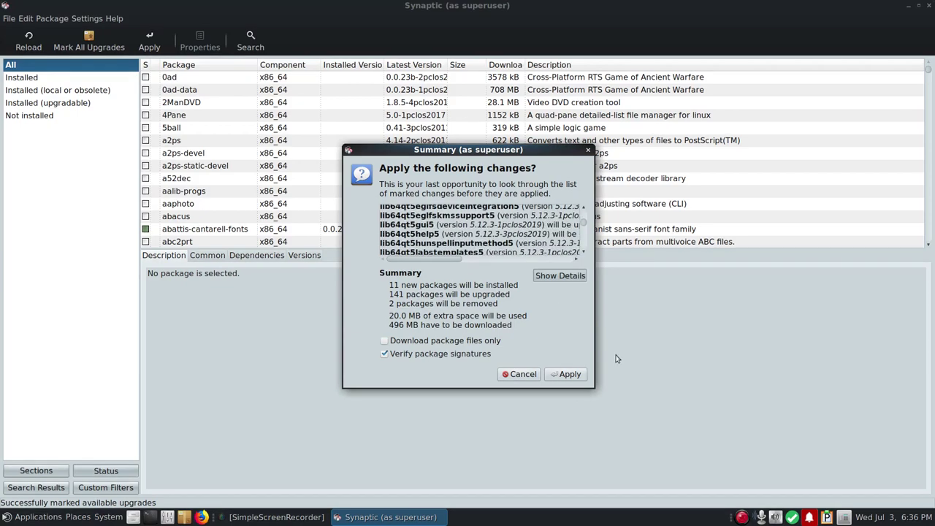
Enlarge the Summary dialog and examine the remaining package upgrades and new installations through the end of the list
{"action": "left_click_drag", "start_coordinate": [595, 388], "coordinate": [883, 464]}
{"action": "scroll", "coordinate": [643, 306], "scroll_direction": "down", "scroll_amount": 10}
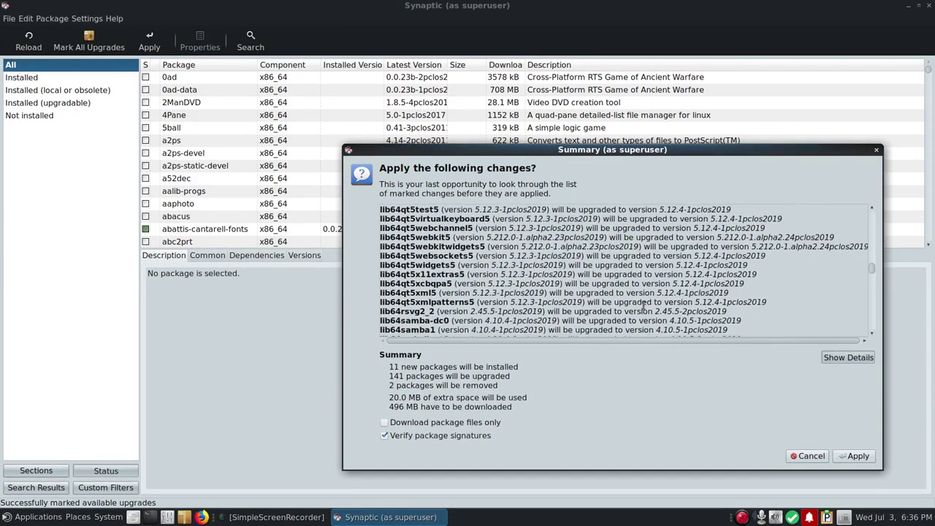
{"action": "scroll", "coordinate": [643, 306], "scroll_direction": "down", "scroll_amount": 2}
{"action": "scroll", "coordinate": [643, 305], "scroll_direction": "up", "scroll_amount": 5}
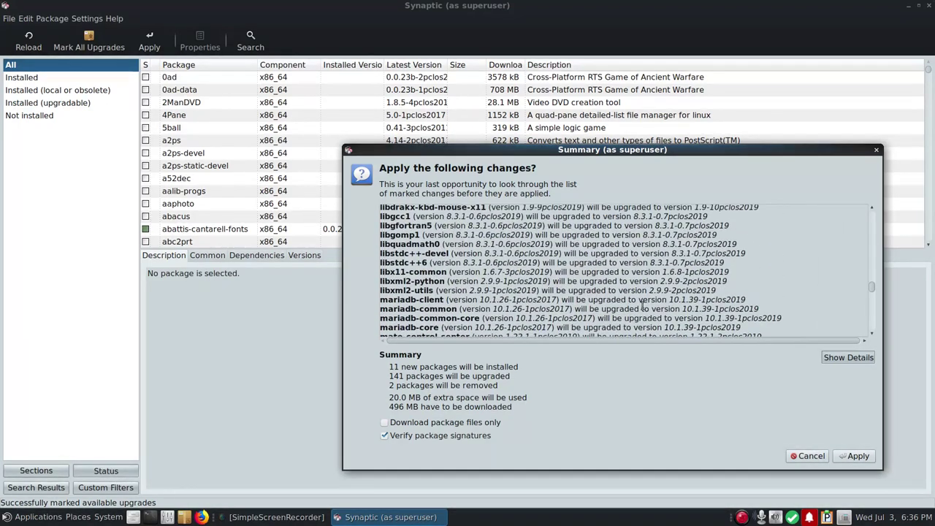
{"action": "scroll", "coordinate": [641, 305], "scroll_direction": "down", "scroll_amount": 4}
{"action": "scroll", "coordinate": [641, 305], "scroll_direction": "up", "scroll_amount": 4}
{"action": "scroll", "coordinate": [641, 306], "scroll_direction": "down", "scroll_amount": 2}
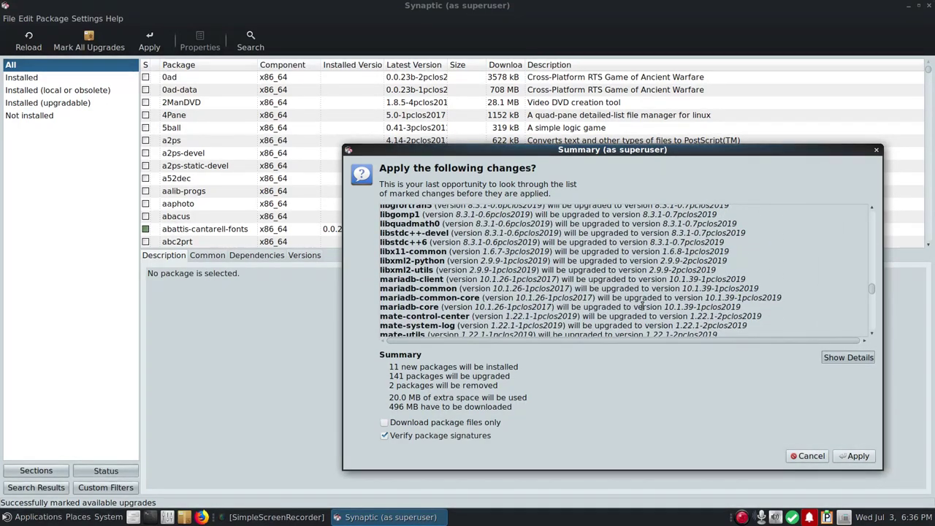
{"action": "scroll", "coordinate": [641, 305], "scroll_direction": "down", "scroll_amount": 1}
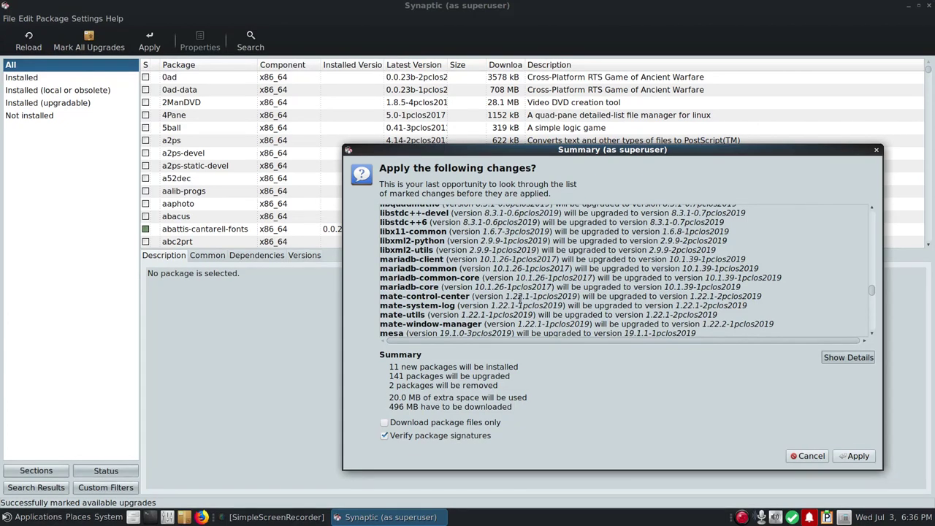
{"action": "scroll", "coordinate": [520, 299], "scroll_direction": "down", "scroll_amount": 1}
{"action": "scroll", "coordinate": [520, 300], "scroll_direction": "down", "scroll_amount": 20}
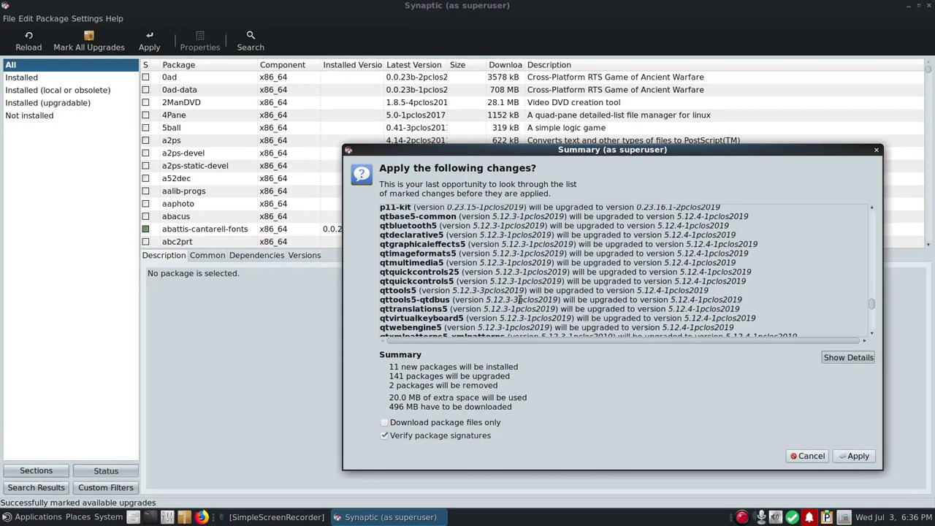
{"action": "scroll", "coordinate": [520, 300], "scroll_direction": "up", "scroll_amount": 5}
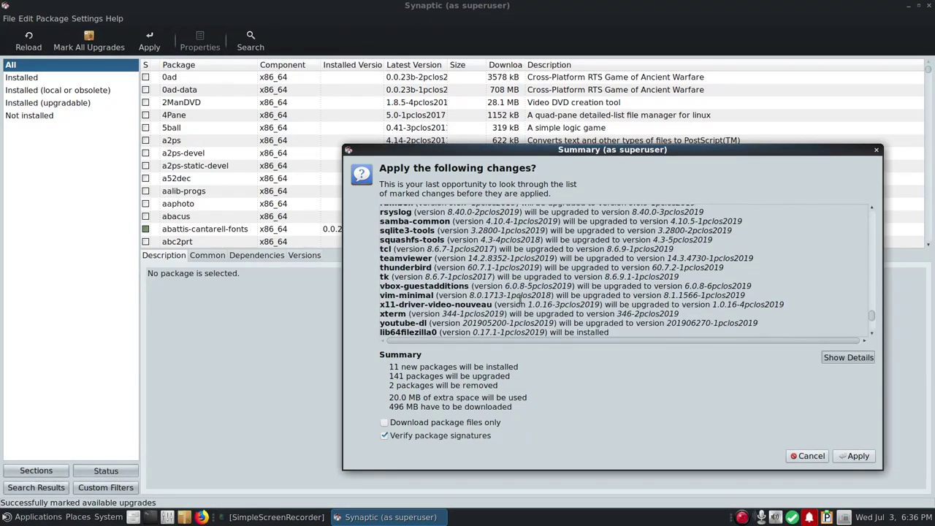
{"action": "scroll", "coordinate": [593, 321], "scroll_direction": "down", "scroll_amount": 5}
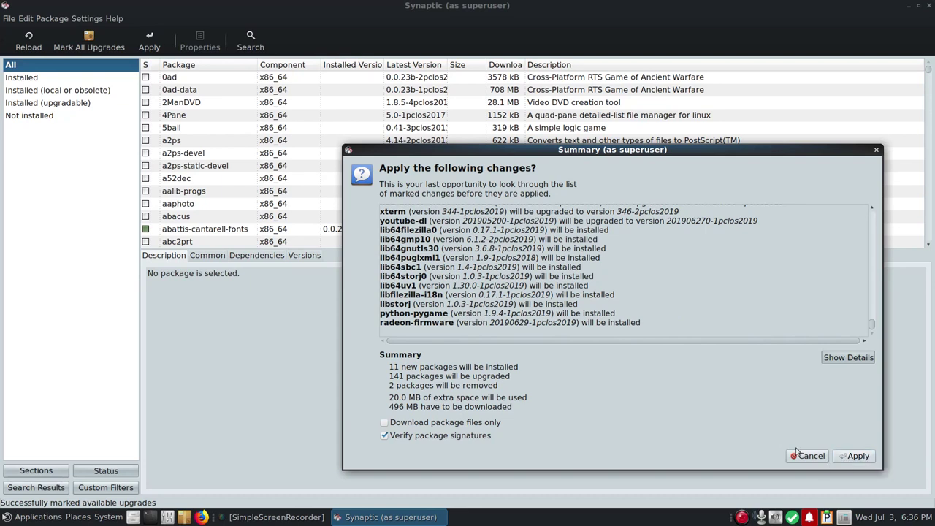
Bring up SimpleScreenRecorder, move it beside the Summary dialog, and shift the Summary dialog slightly higher
{"action": "left_click", "coordinate": [276, 516]}
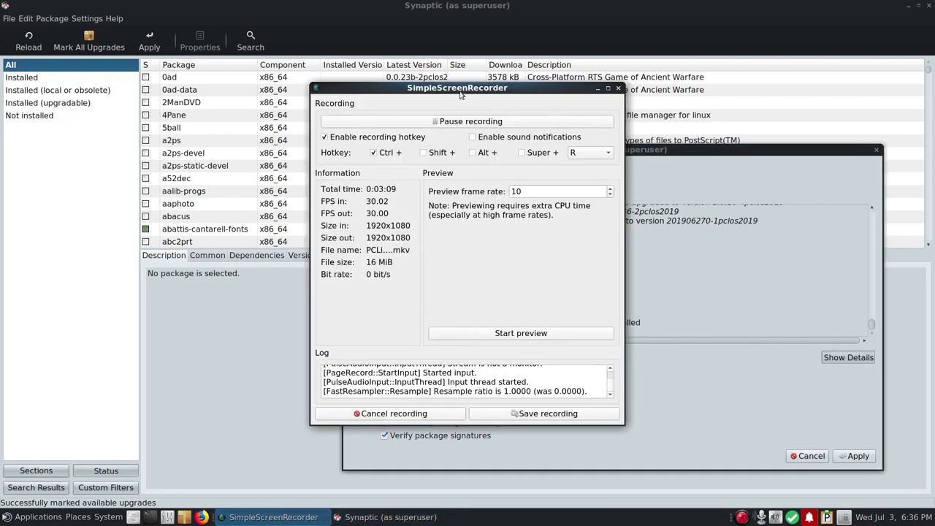
{"action": "left_click_drag", "start_coordinate": [460, 86], "coordinate": [172, 121]}
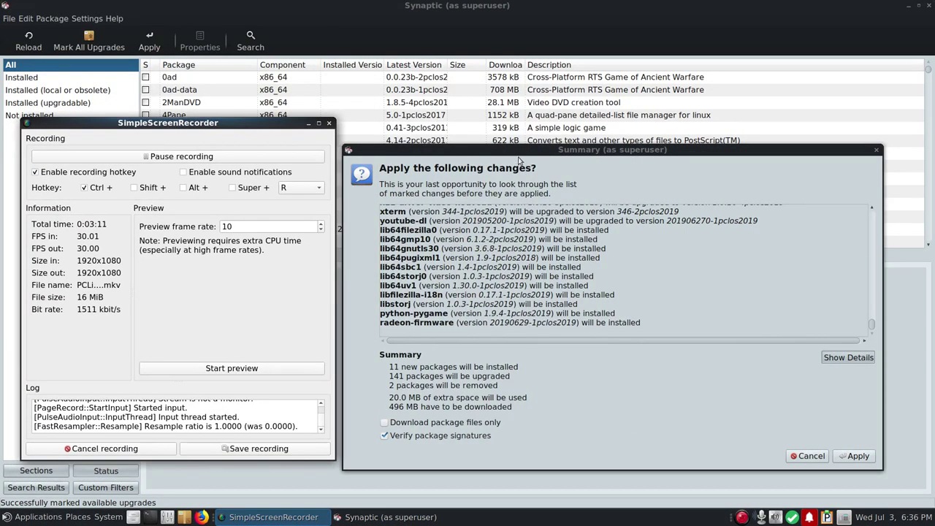
{"action": "left_click_drag", "start_coordinate": [519, 155], "coordinate": [539, 111]}
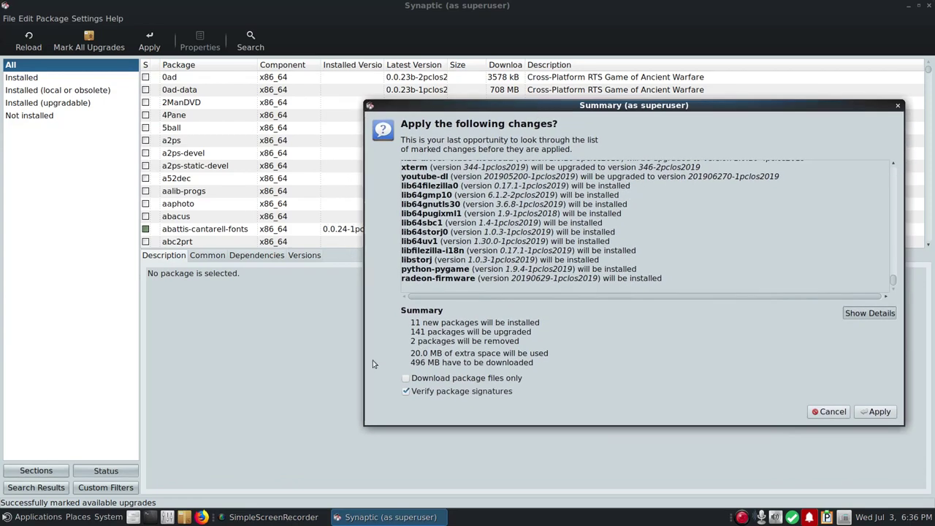
Bring SimpleScreenRecorder back beside the Summary dialog, and apply the marked package changes with the progress of single files shown
{"action": "left_click", "coordinate": [267, 517]}
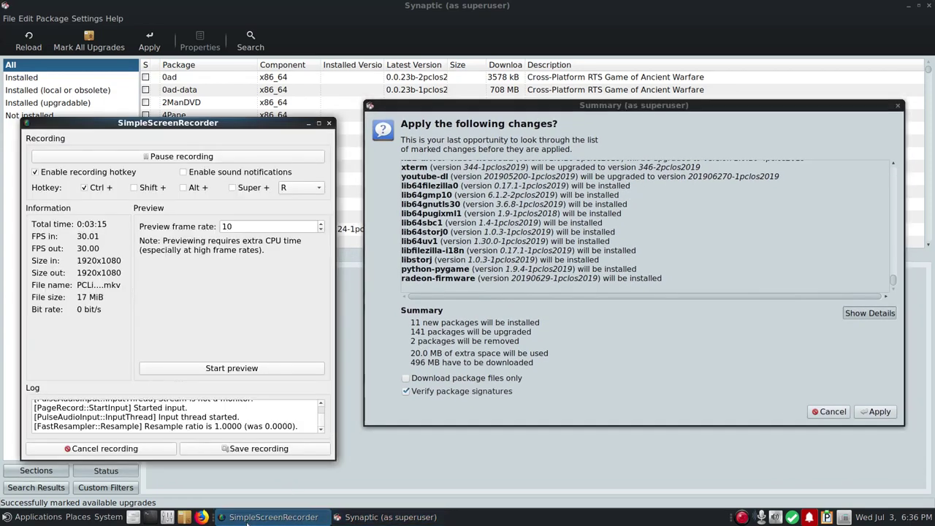
{"action": "right_click", "coordinate": [267, 520]}
{"action": "left_click", "coordinate": [248, 431]}
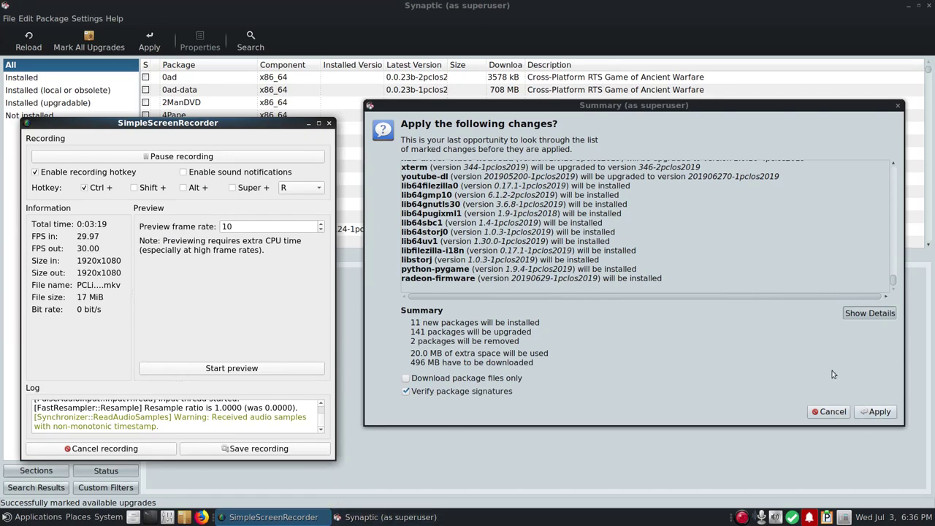
{"action": "left_click", "coordinate": [878, 414]}
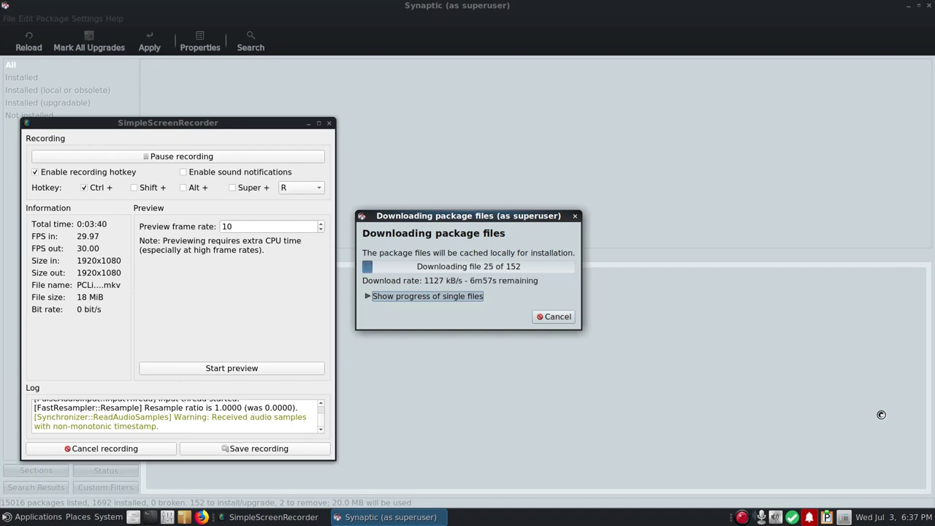
{"action": "left_click", "coordinate": [368, 297]}
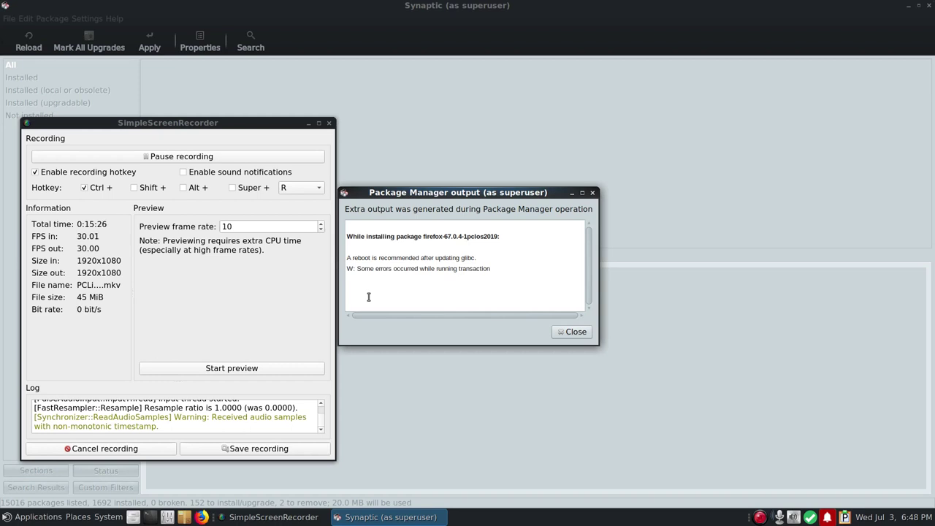
Minimize SimpleScreenRecorder and examine the Package Manager output, highlighting the reboot line about glibc
{"action": "left_click", "coordinate": [309, 124]}
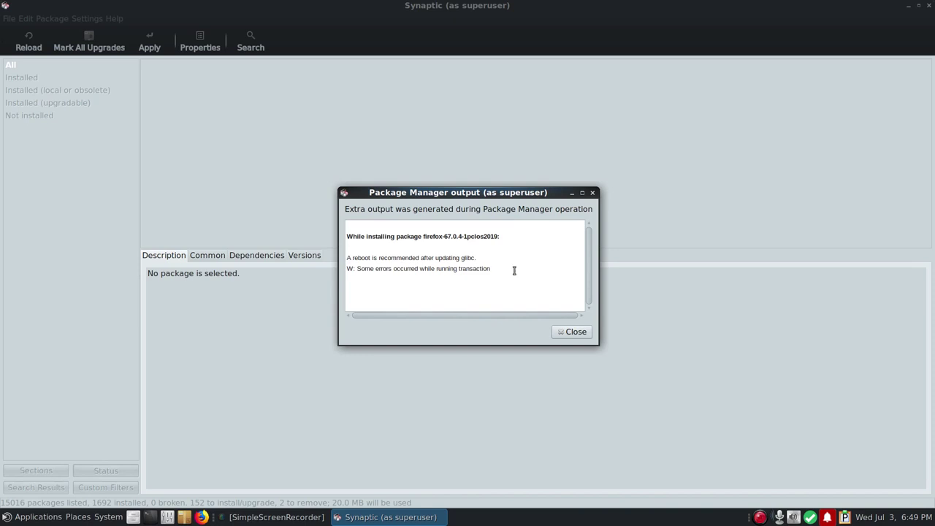
{"action": "mouse_move", "coordinate": [514, 269]}
{"action": "left_mouse_down"}
{"action": "mouse_move", "coordinate": [343, 266]}
{"action": "mouse_move", "coordinate": [350, 258]}
{"action": "mouse_move", "coordinate": [452, 257]}
{"action": "mouse_move", "coordinate": [475, 267]}
{"action": "mouse_move", "coordinate": [507, 259]}
{"action": "left_mouse_up"}
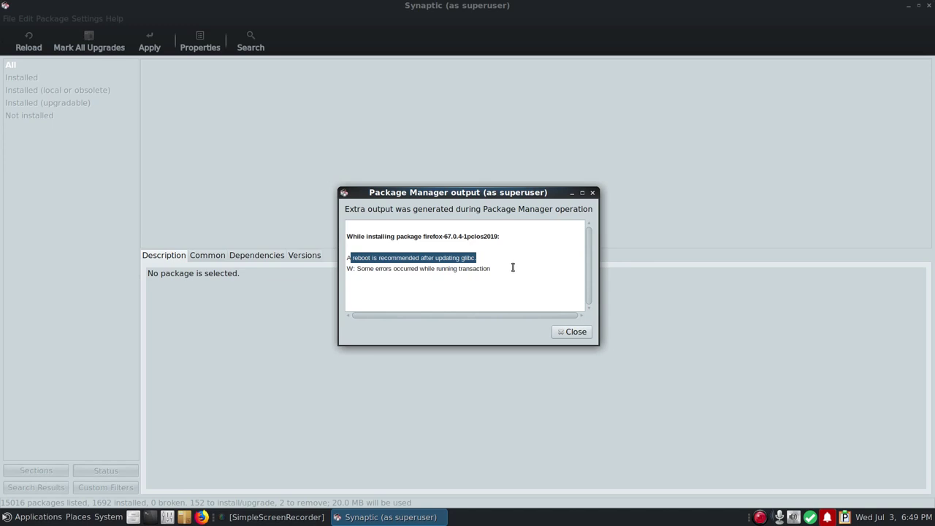
{"action": "left_click", "coordinate": [544, 306]}
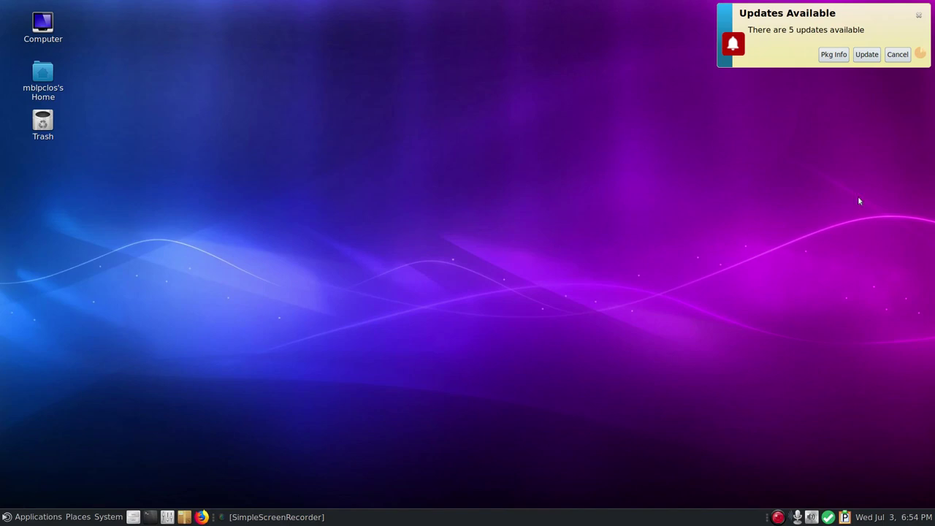
Dismiss the Updates Available notification and launch Synaptic, authenticating with the root password
{"action": "left_click", "coordinate": [918, 16]}
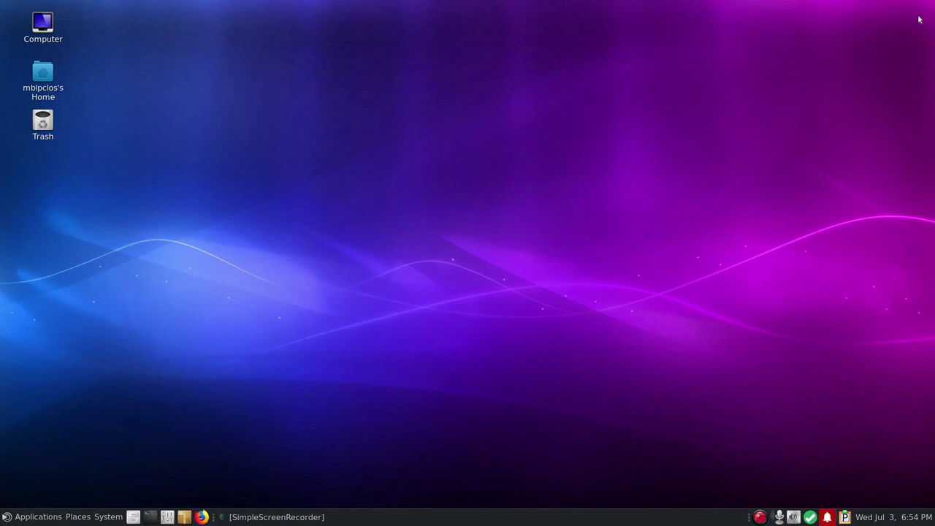
{"action": "left_click", "coordinate": [184, 516]}
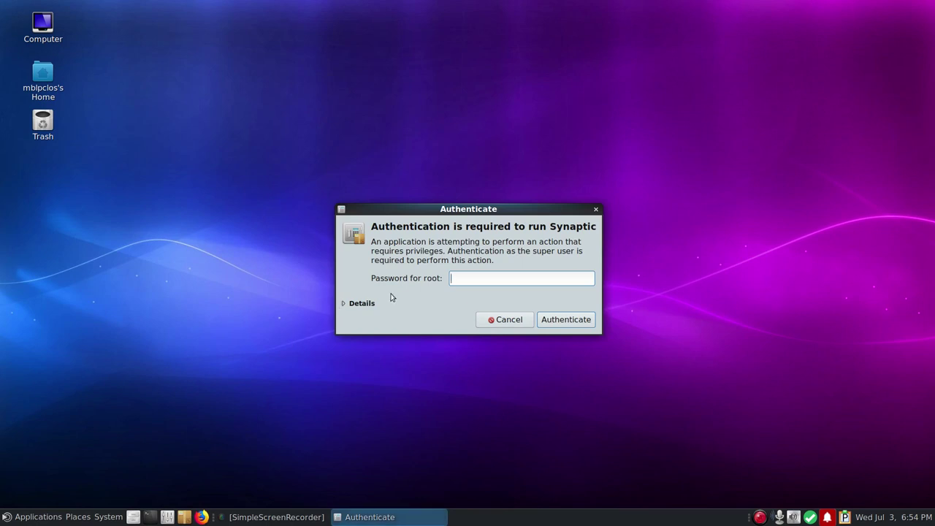
{"action": "type", "text": "••••••••"}
{"action": "key", "text": "Return"}
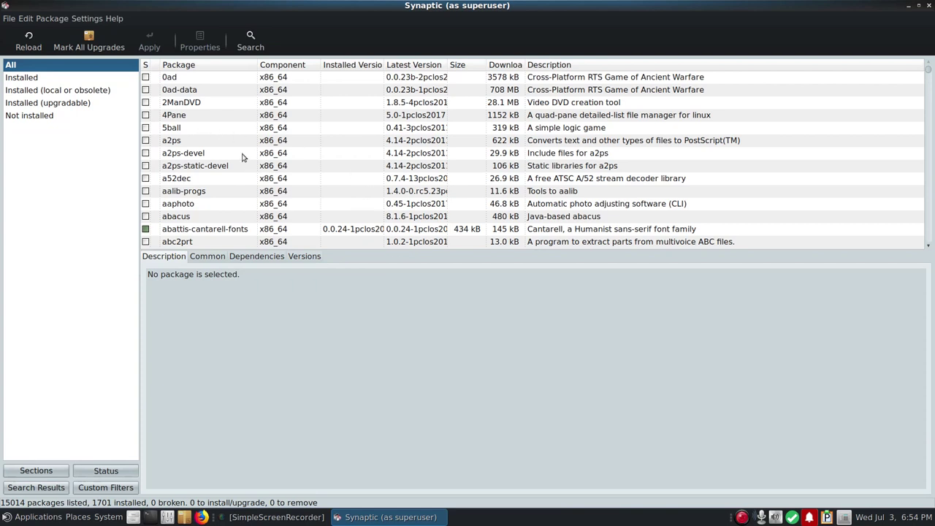
Reload the package information, mark all available upgrades, and accept the additional required changes
{"action": "scroll", "coordinate": [285, 146], "scroll_direction": "down", "scroll_amount": 3}
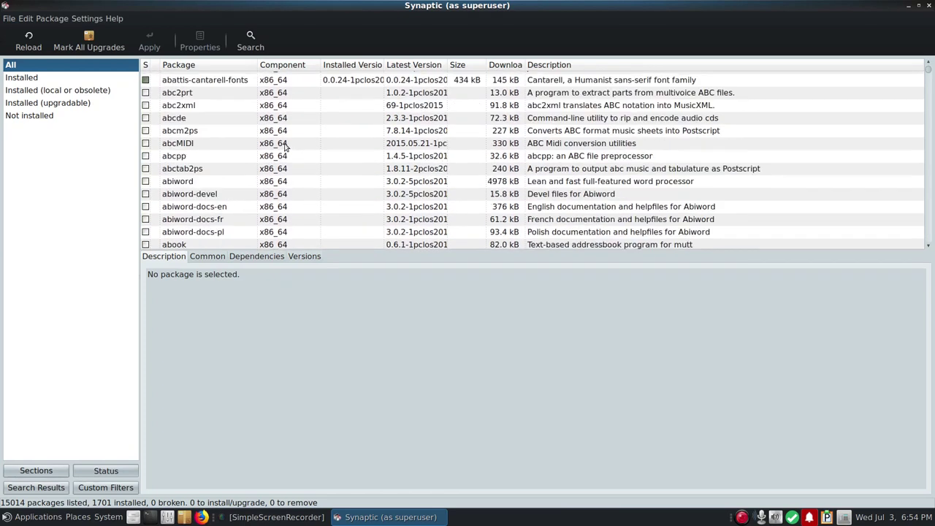
{"action": "left_click", "coordinate": [32, 48]}
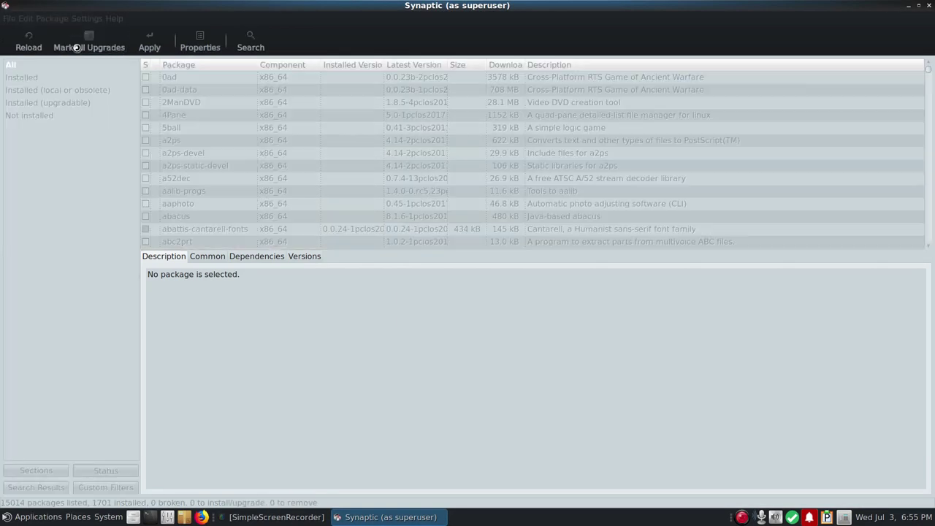
{"action": "left_click", "coordinate": [77, 46]}
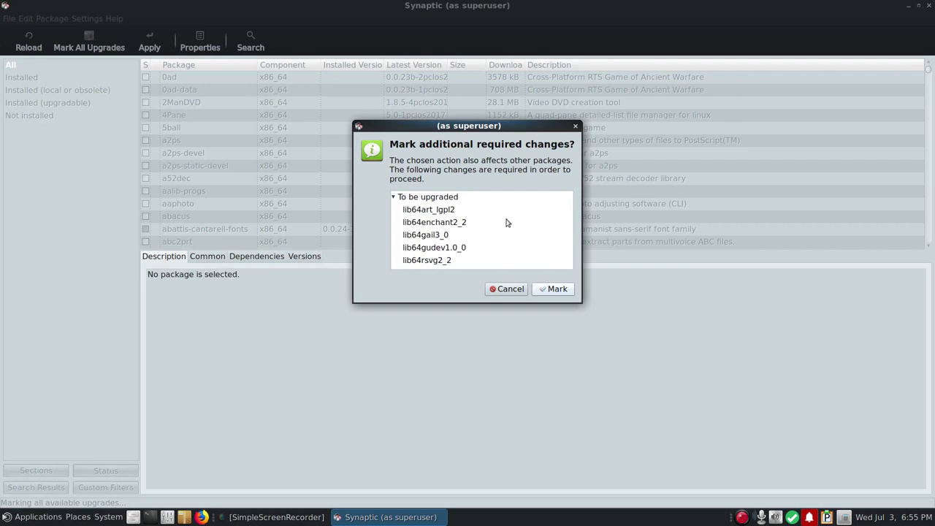
{"action": "left_click", "coordinate": [549, 289]}
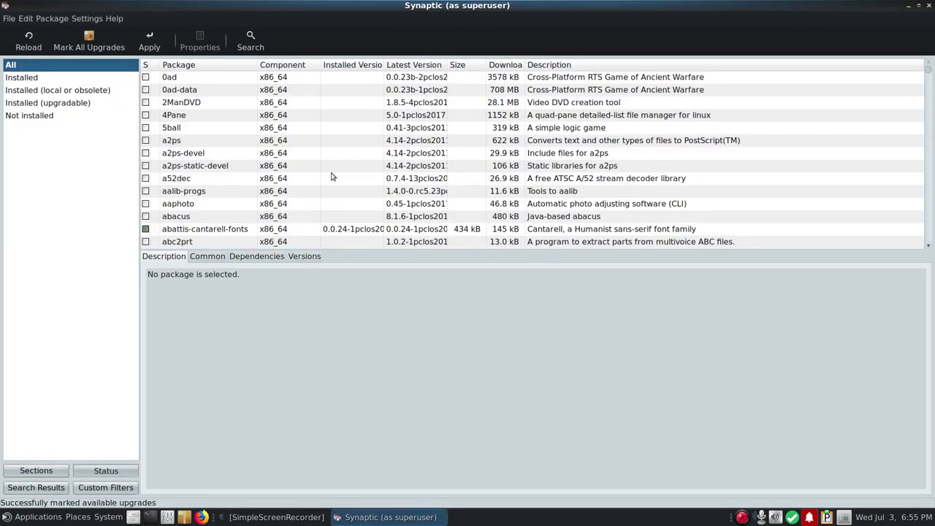
Apply the newly marked upgrades without extra download or signature options, and close Synaptic when finished
{"action": "left_click", "coordinate": [146, 40]}
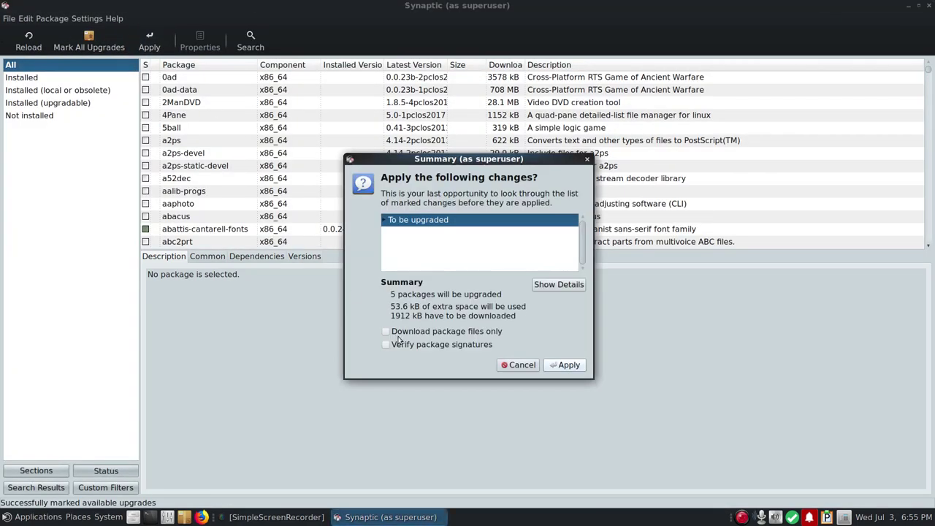
{"action": "left_click", "coordinate": [563, 368]}
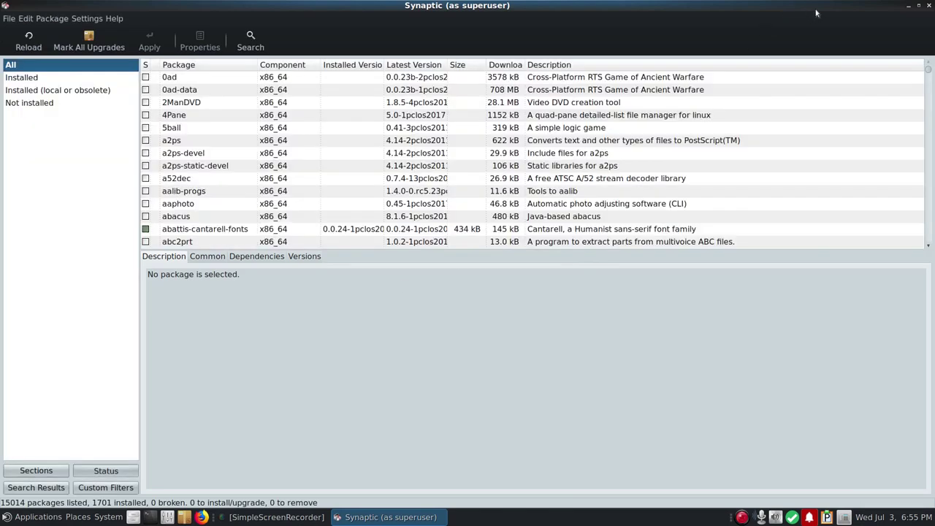
{"action": "left_click", "coordinate": [928, 5]}
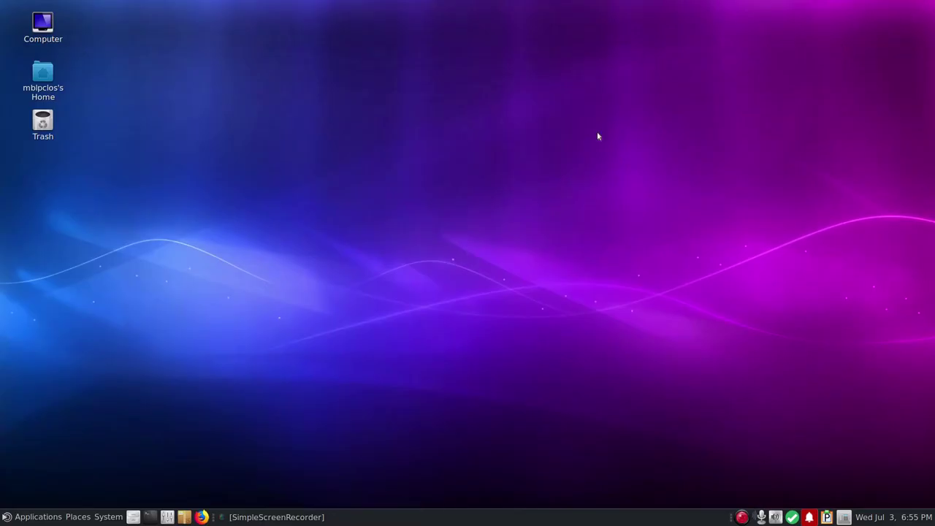
Launch LibreOffice 6.2 Writer, check its version in the About information, and close Writer
{"action": "left_click", "coordinate": [5, 521]}
{"action": "mouse_move", "coordinate": [51, 444]}
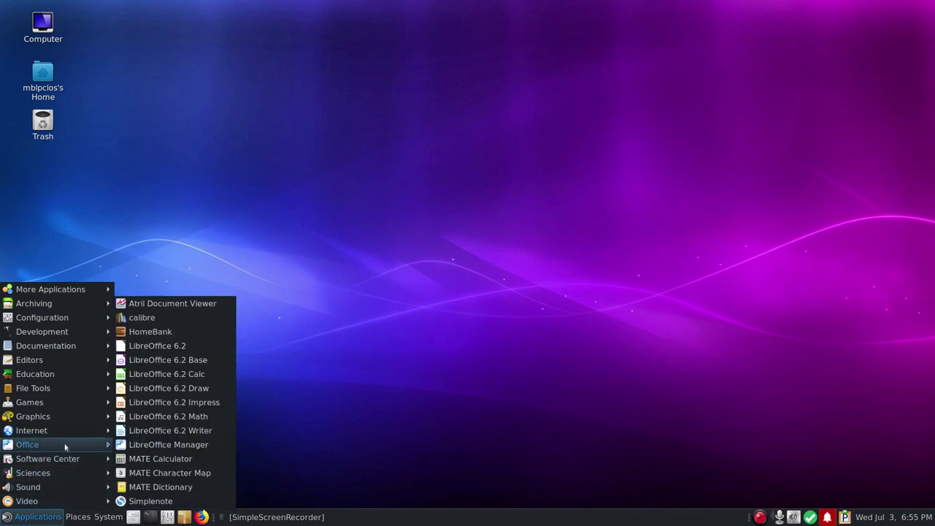
{"action": "left_click", "coordinate": [182, 430]}
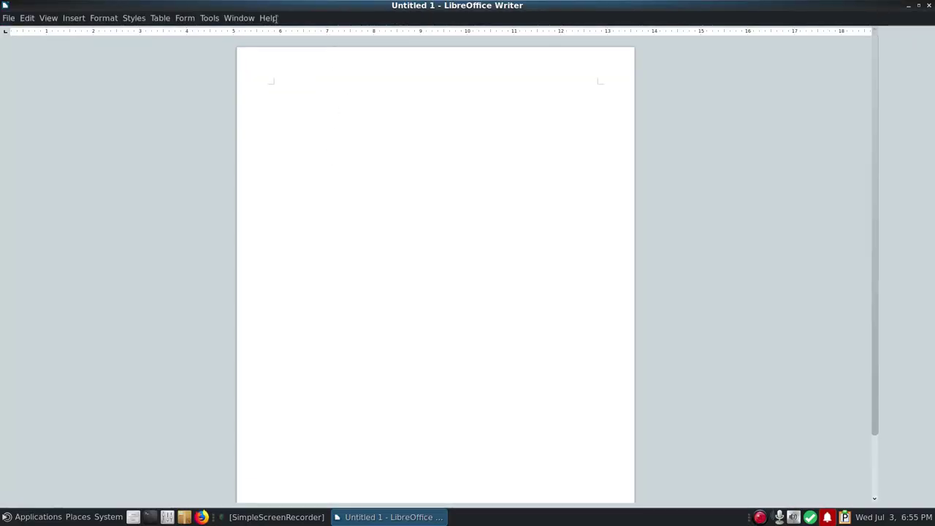
{"action": "left_click", "coordinate": [268, 17]}
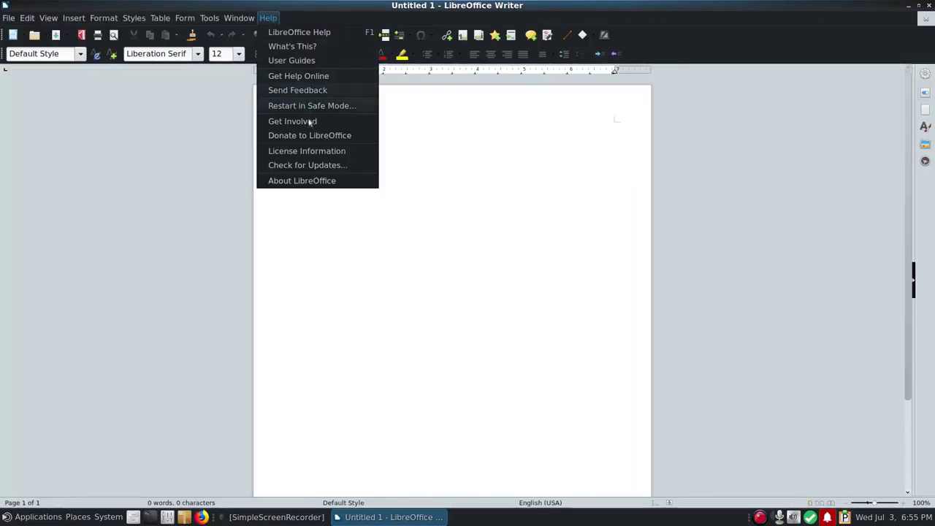
{"action": "left_click", "coordinate": [306, 180]}
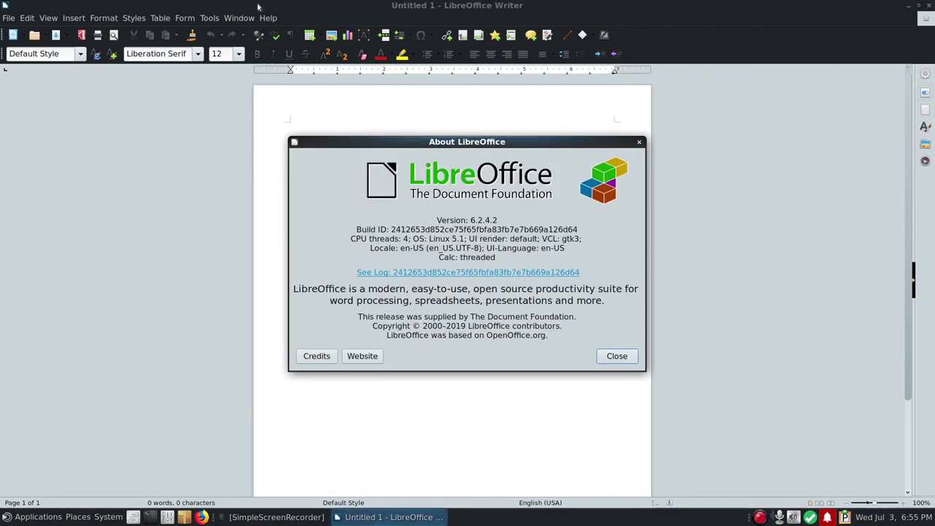
{"action": "left_click", "coordinate": [616, 355]}
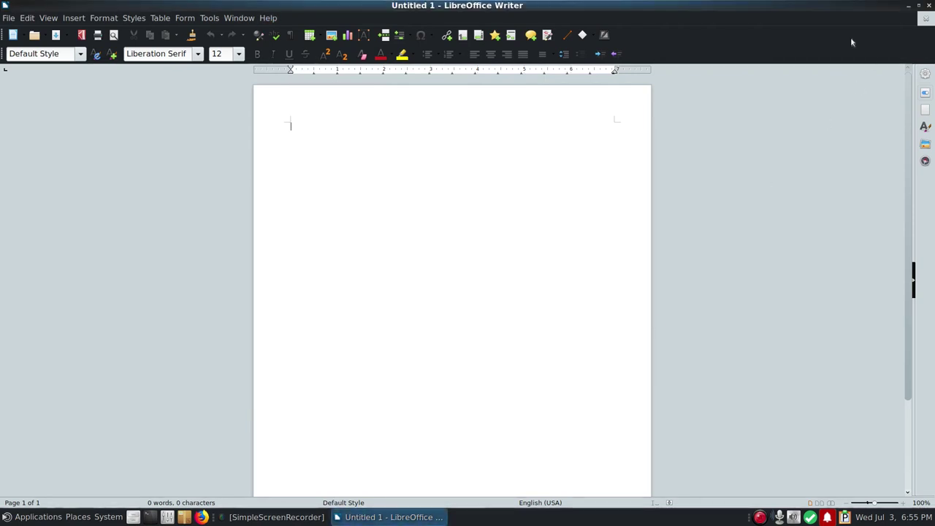
{"action": "left_click", "coordinate": [930, 6]}
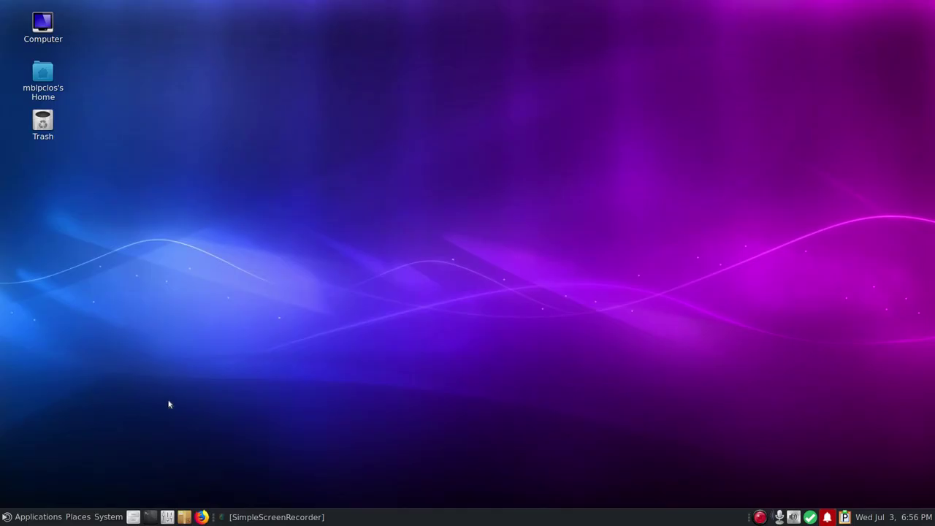
Launch Localization Manager from the Software Center applications and authorize it with the administrative password
{"action": "left_click", "coordinate": [33, 517]}
{"action": "mouse_move", "coordinate": [44, 436]}
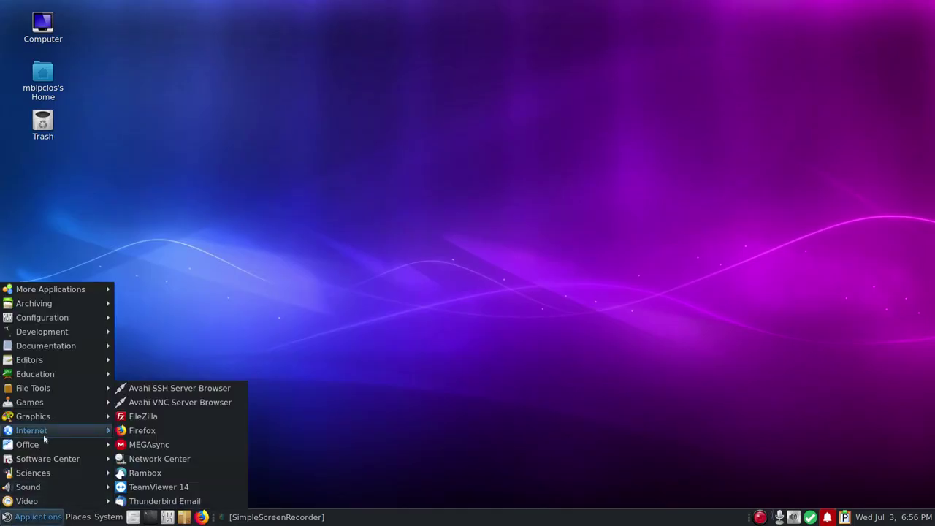
{"action": "mouse_move", "coordinate": [66, 460]}
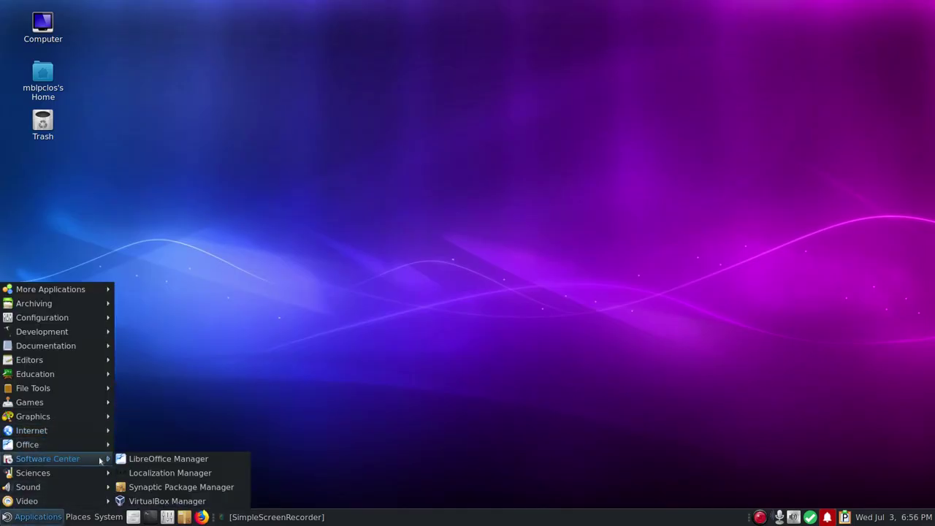
{"action": "left_click", "coordinate": [208, 474]}
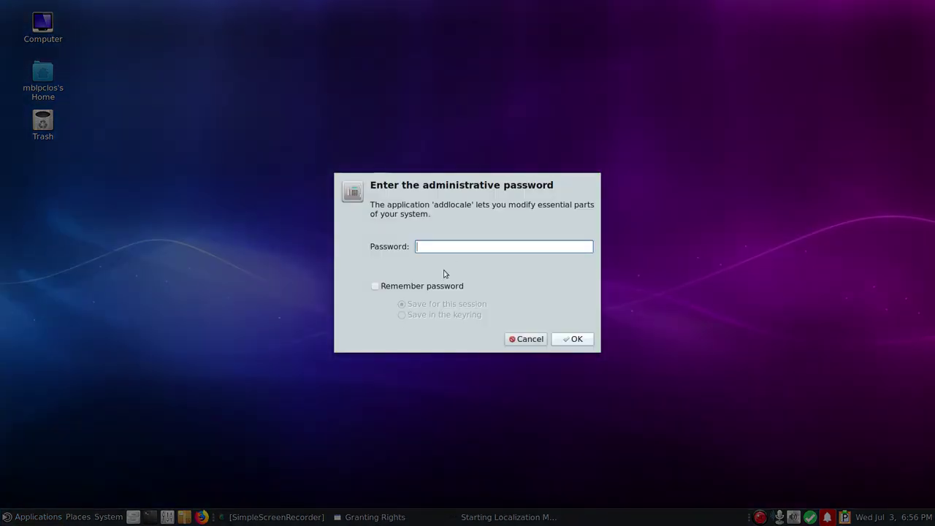
{"action": "type", "text": "********"}
{"action": "key", "text": "Return"}
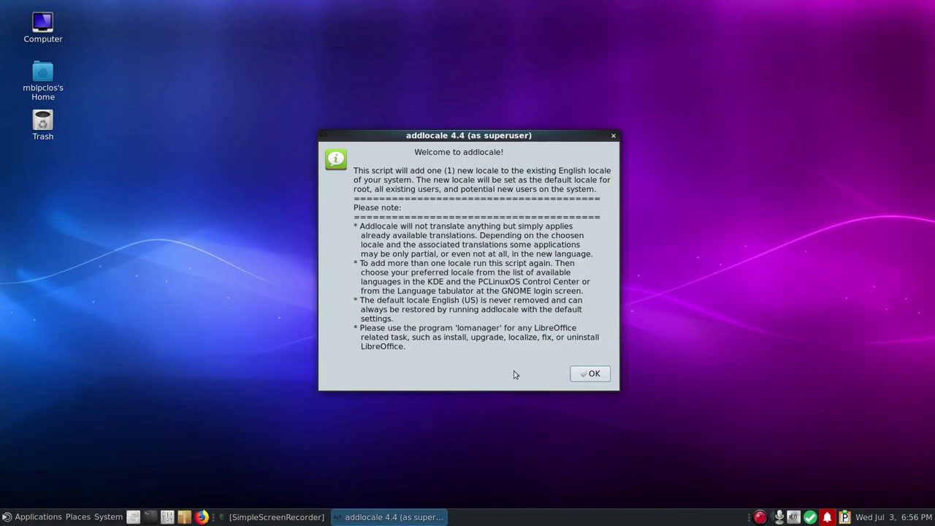
Accept the addlocale introduction, confirm starting the locale addition, and choose French (France) as the new locale
{"action": "key", "text": "Return"}
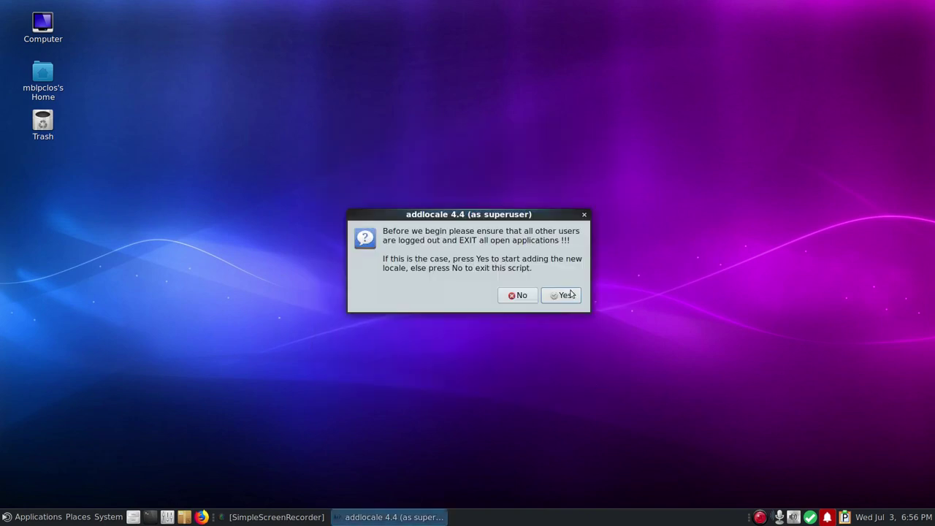
{"action": "left_click", "coordinate": [572, 295]}
{"action": "scroll", "coordinate": [465, 284], "scroll_direction": "down", "scroll_amount": 3}
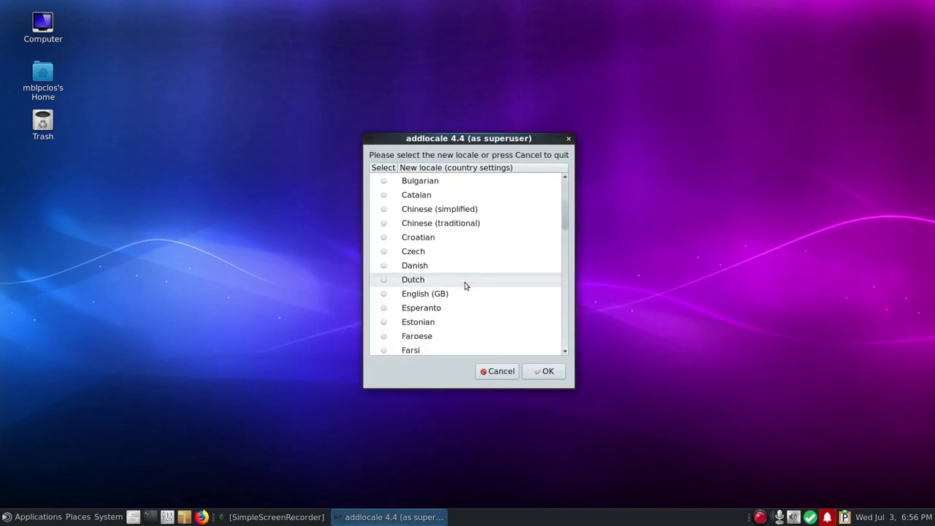
{"action": "scroll", "coordinate": [465, 284], "scroll_direction": "down", "scroll_amount": 3}
{"action": "left_click", "coordinate": [384, 302]}
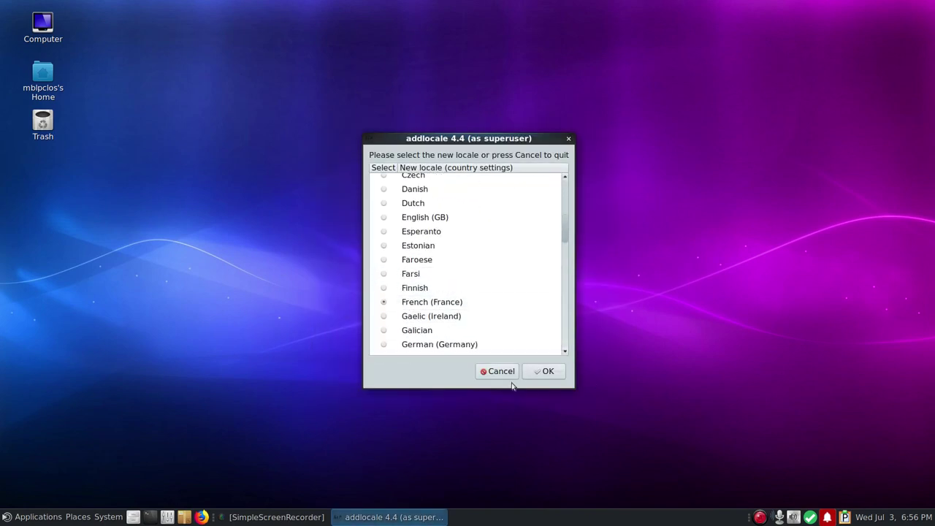
{"action": "left_click", "coordinate": [546, 372]}
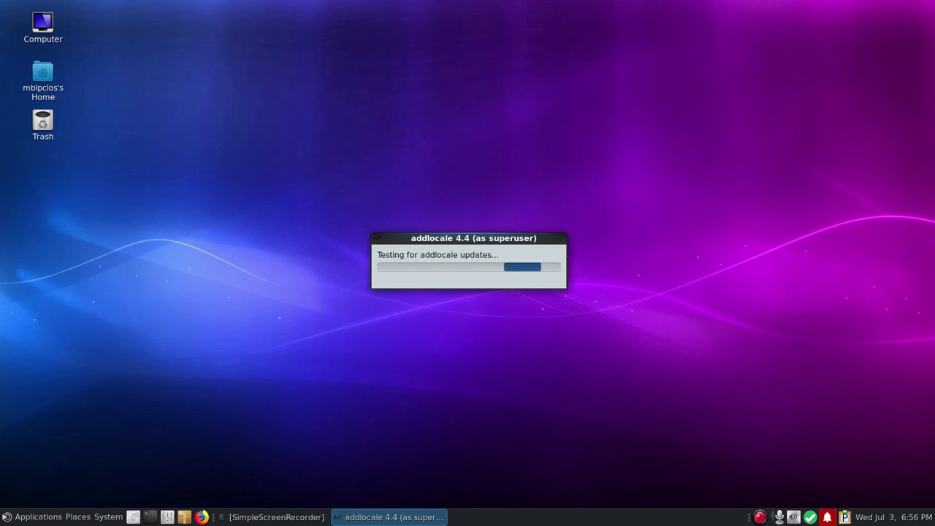
{"action": "left_click", "coordinate": [29, 516]}
{"action": "mouse_move", "coordinate": [64, 445]}
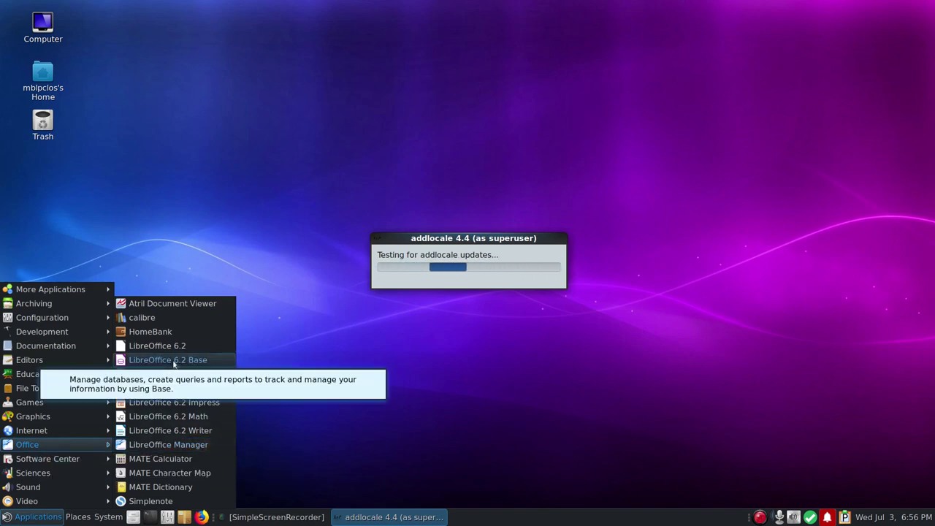
{"action": "left_click", "coordinate": [320, 424]}
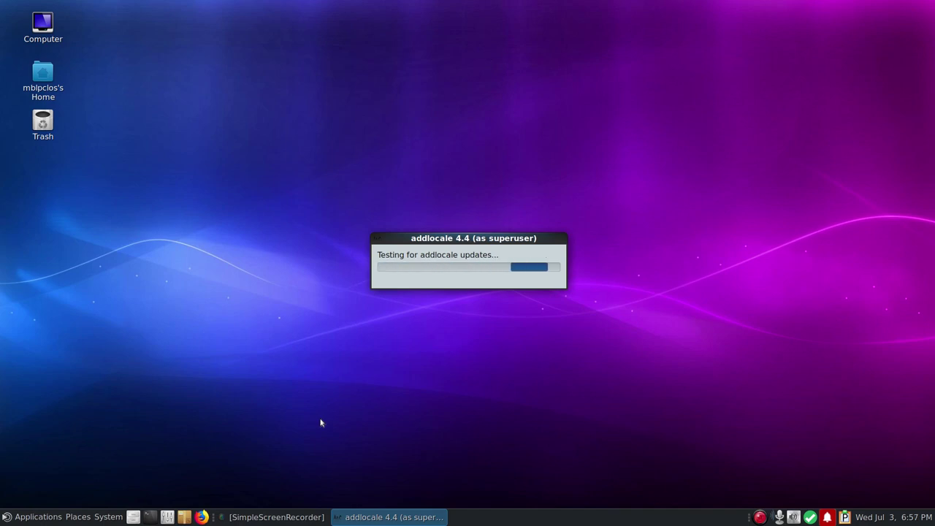
{"action": "left_click", "coordinate": [38, 516]}
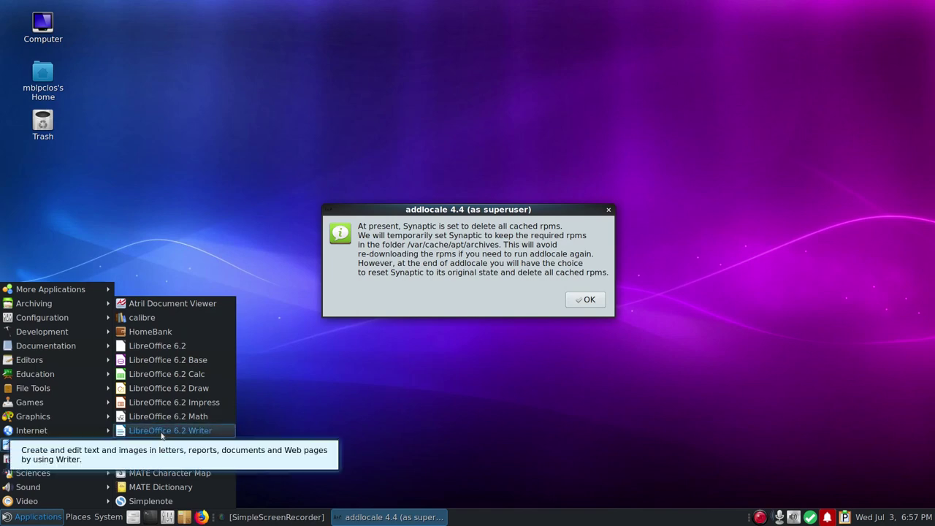
{"action": "left_click", "coordinate": [365, 421]}
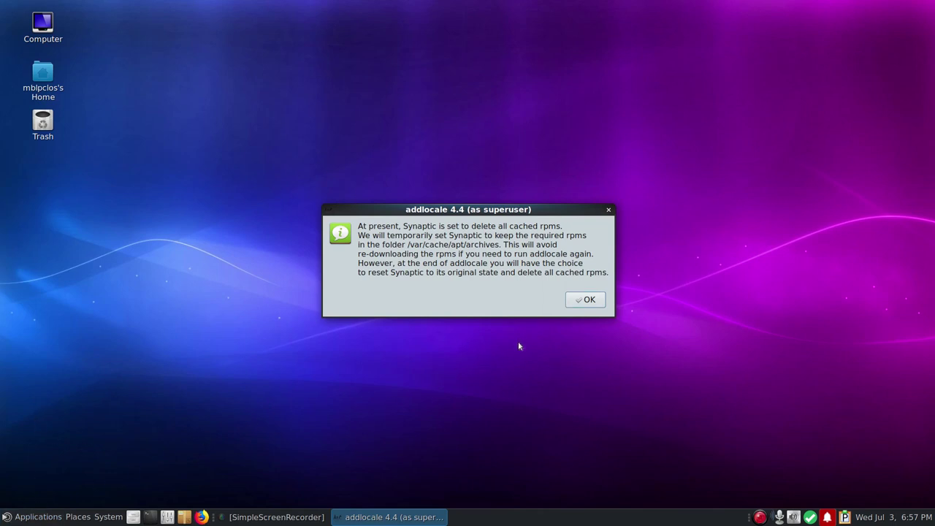
Accept the French layout with the 105-key (Intl) PC keyboard type, and reset Synaptic's cache settings, deleting all cached rpms
{"action": "left_click", "coordinate": [577, 306]}
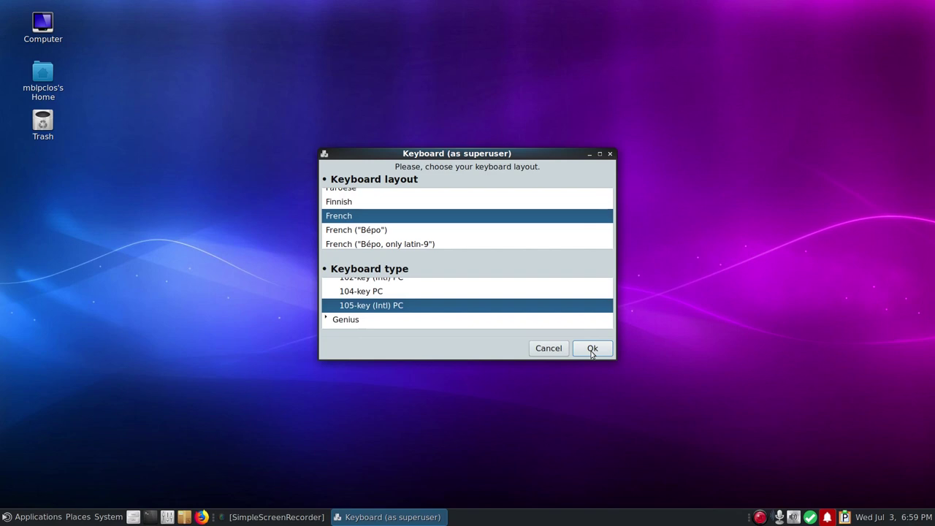
{"action": "left_click", "coordinate": [592, 349]}
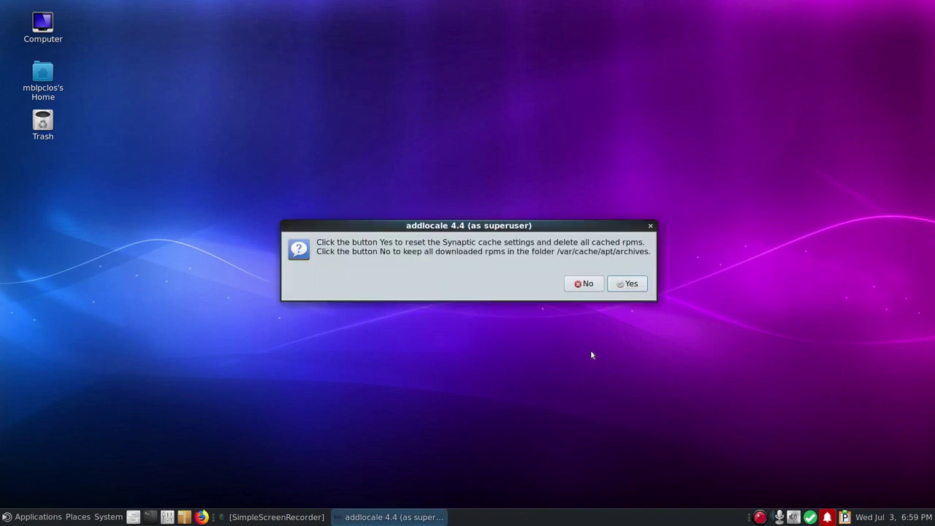
{"action": "left_click", "coordinate": [633, 284]}
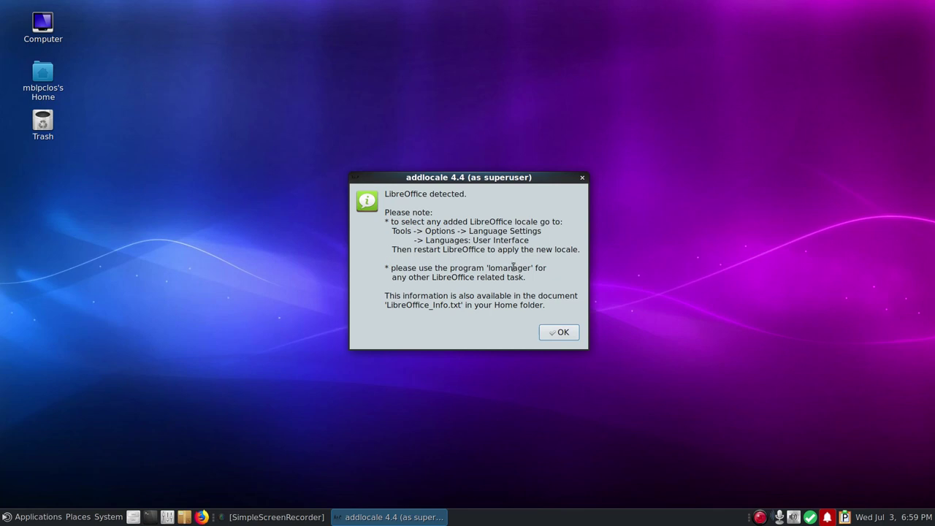
Acknowledge the LibreOffice and locale notices, and accept the Europe/Paris time zone with Network Time Protocol server fr.pool.ntp.org
{"action": "left_click", "coordinate": [562, 332]}
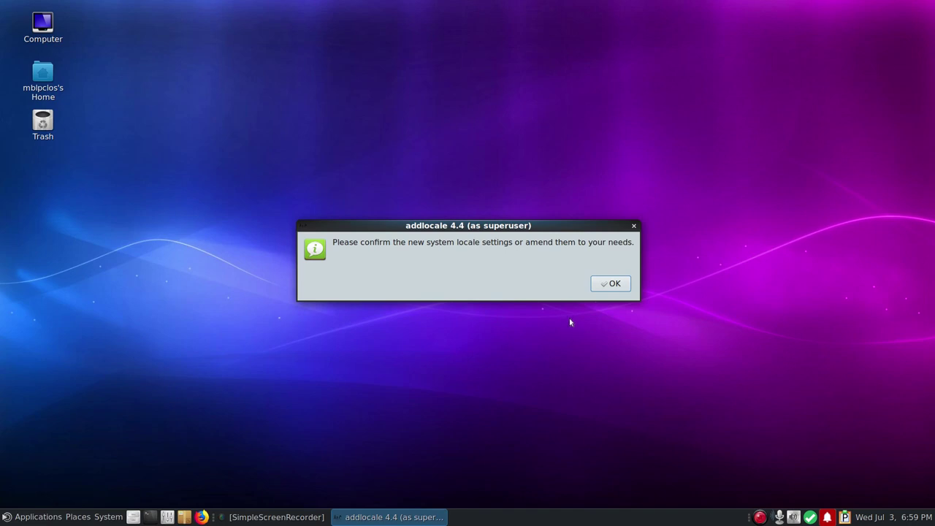
{"action": "left_click", "coordinate": [609, 282]}
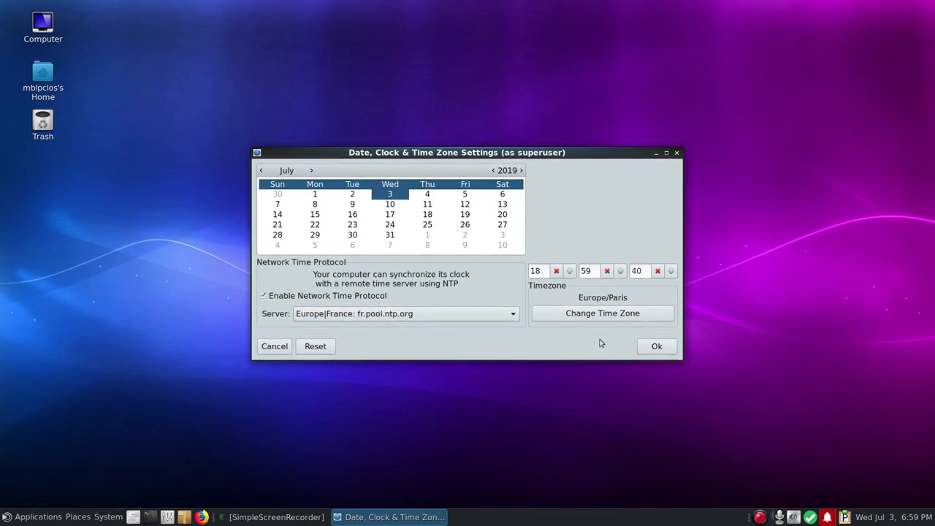
{"action": "left_click", "coordinate": [657, 348]}
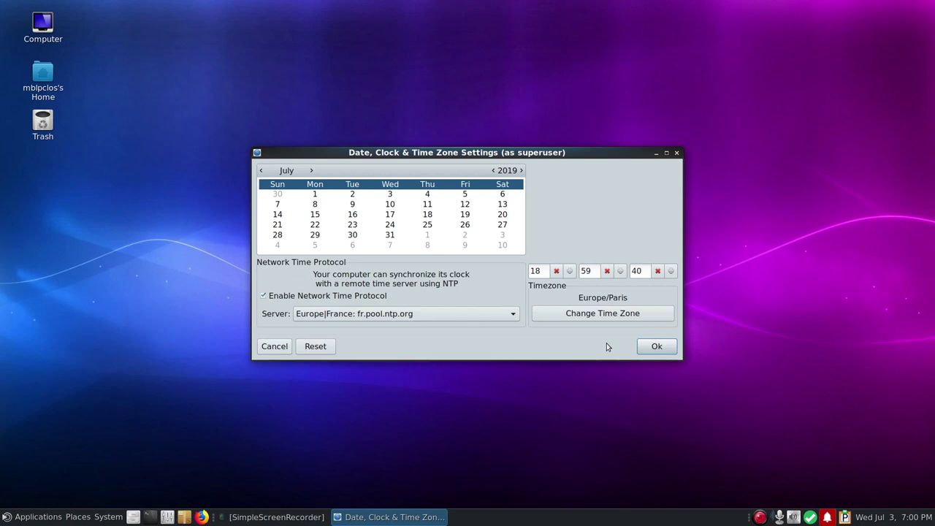
{"action": "key", "text": "Return"}
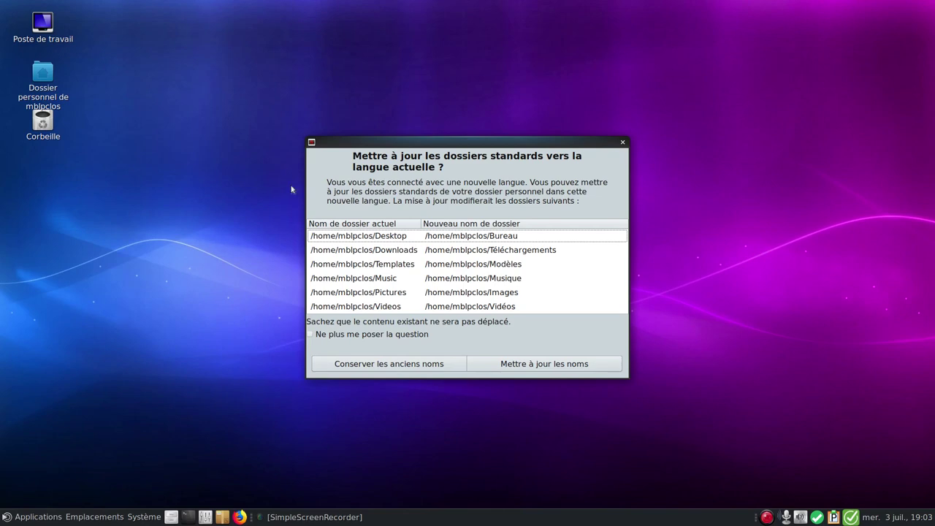
Update the standard home folder names to their French equivalents after logging in with the new language
{"action": "left_click_drag", "start_coordinate": [451, 144], "coordinate": [402, 102]}
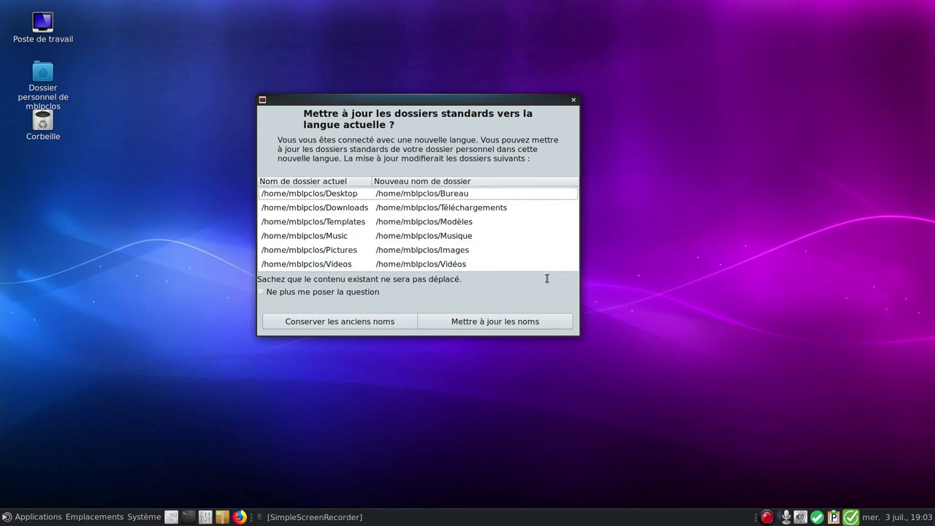
{"action": "left_click", "coordinate": [508, 325]}
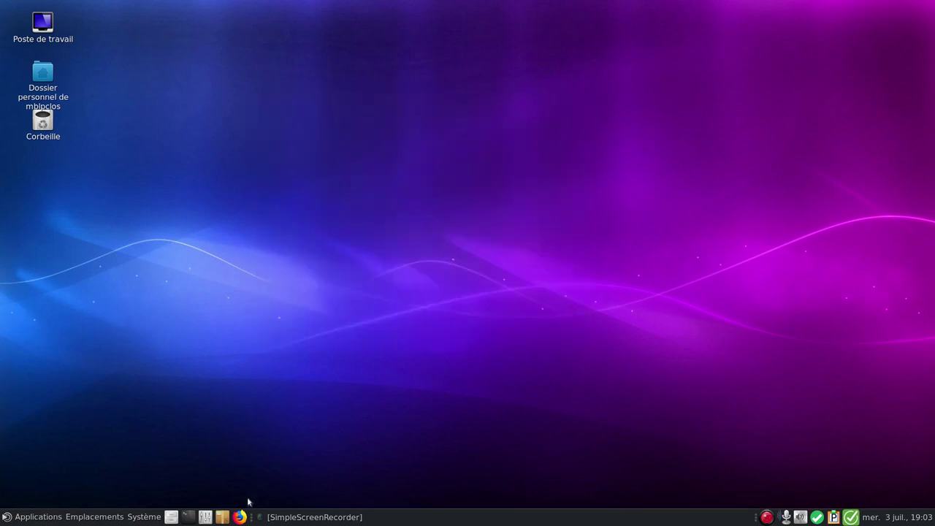
Open a terminal and run df -h to check the disk usage of the root partition
{"action": "left_click", "coordinate": [188, 518]}
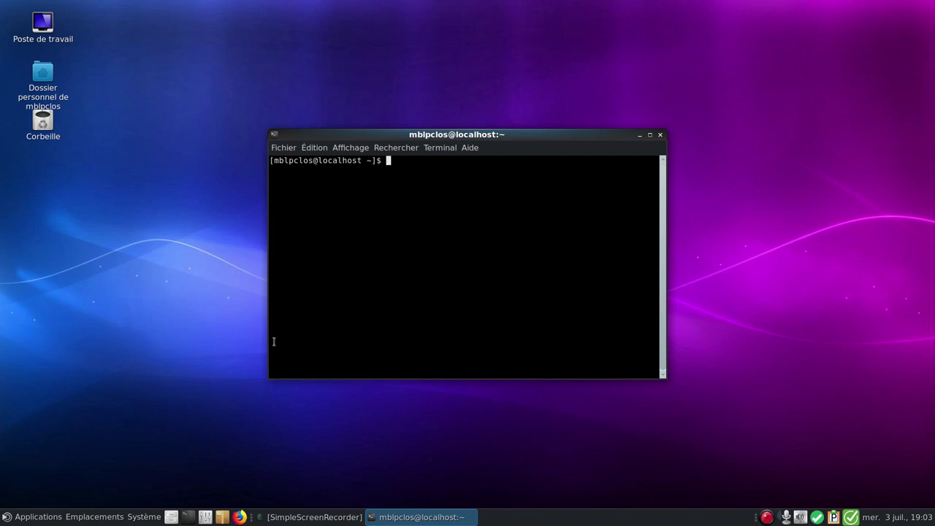
{"action": "type", "text": "df -h"}
{"action": "key", "text": "Return"}
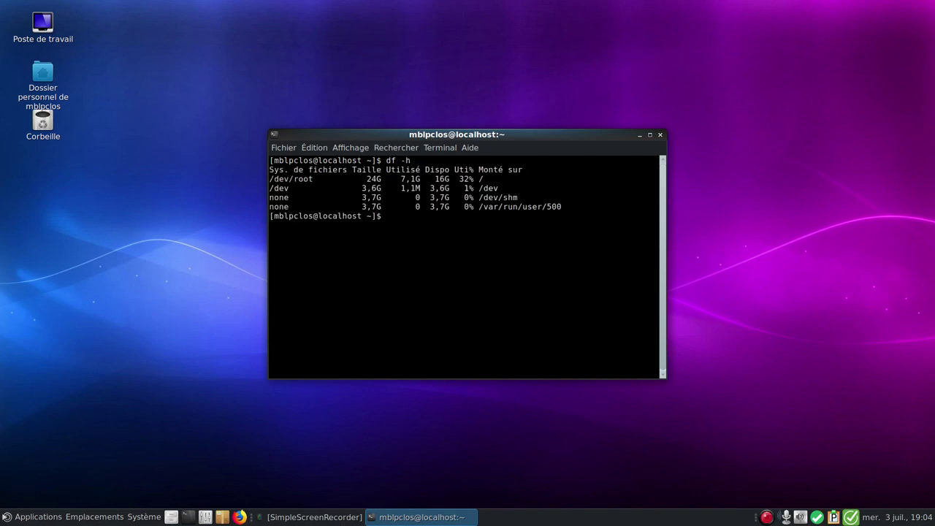
{"action": "left_click_drag", "start_coordinate": [491, 176], "coordinate": [272, 178]}
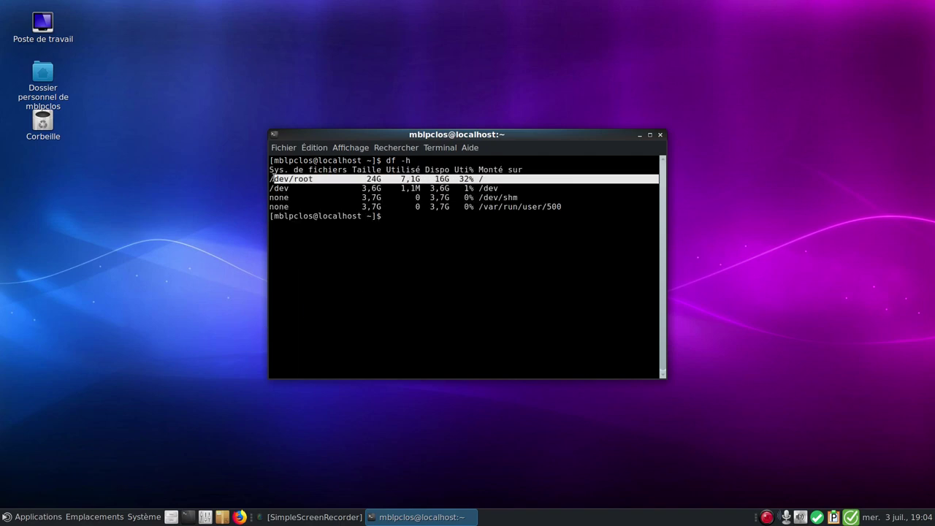
{"action": "left_click", "coordinate": [374, 361]}
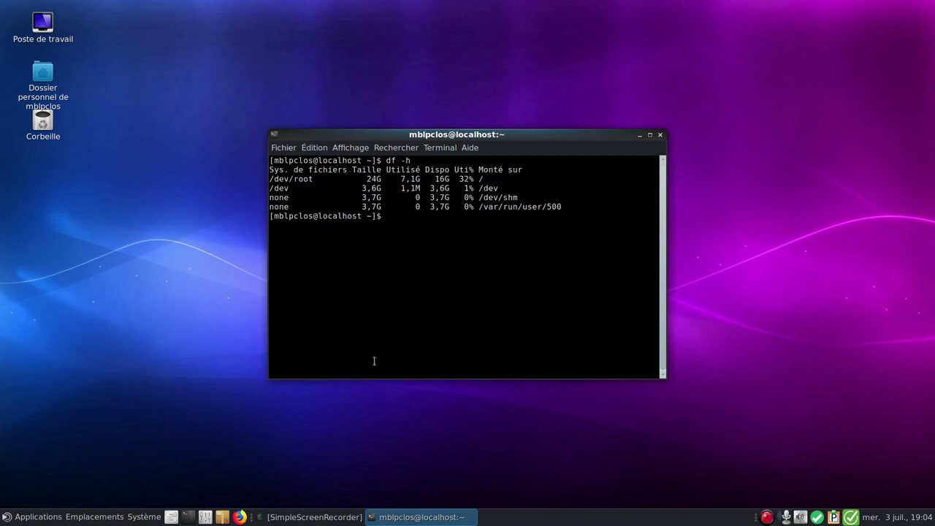
Launch Synaptic and authenticate with the root password
{"action": "left_click", "coordinate": [222, 518]}
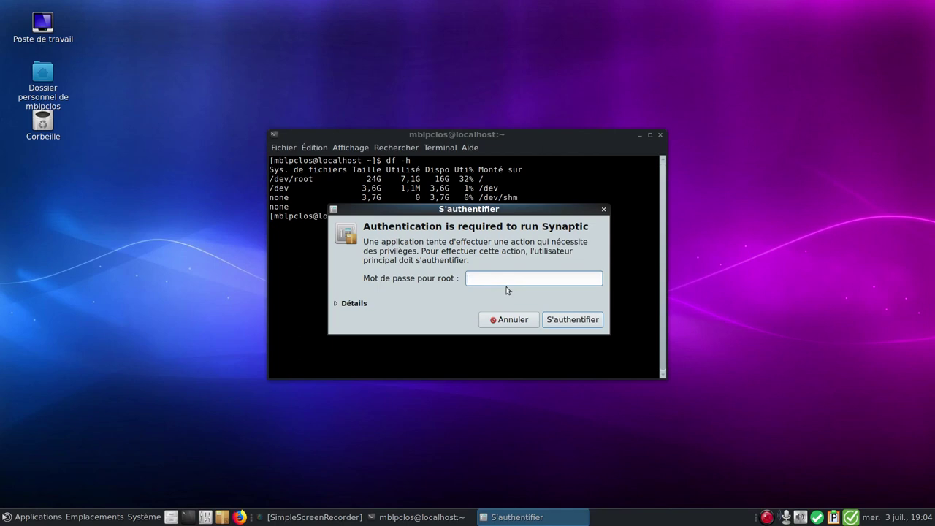
{"action": "type", "text": "••••"}
{"action": "key", "text": "Return"}
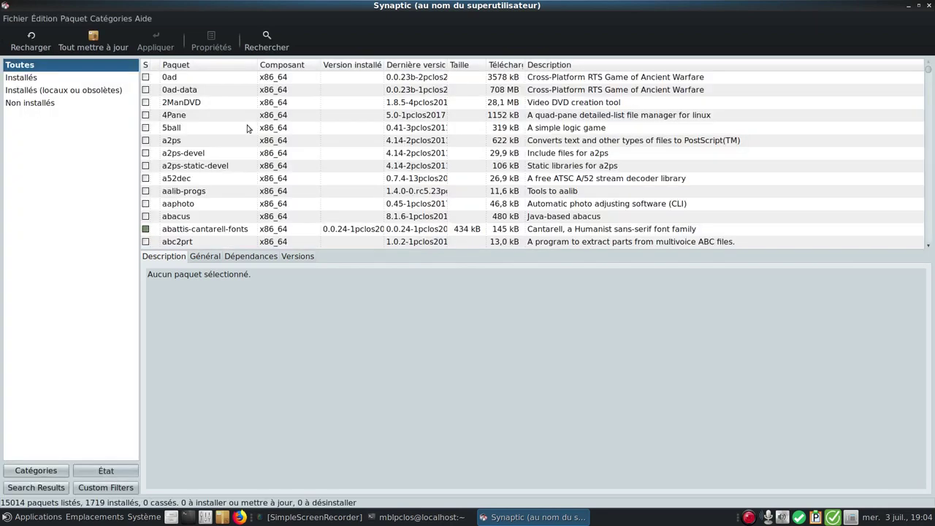
Search the packages for neofetch and mark it for installation together with its required additional packages
{"action": "left_click", "coordinate": [264, 42]}
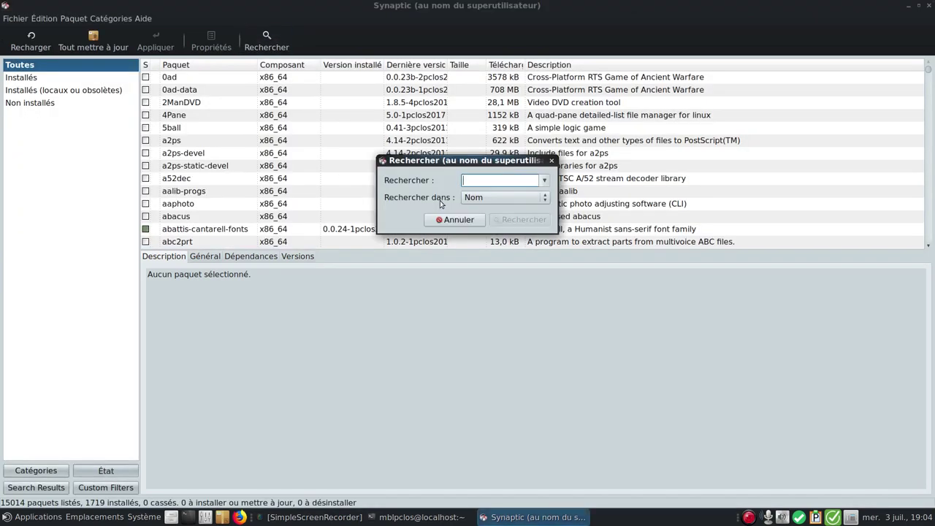
{"action": "type", "text": "neofetc"}
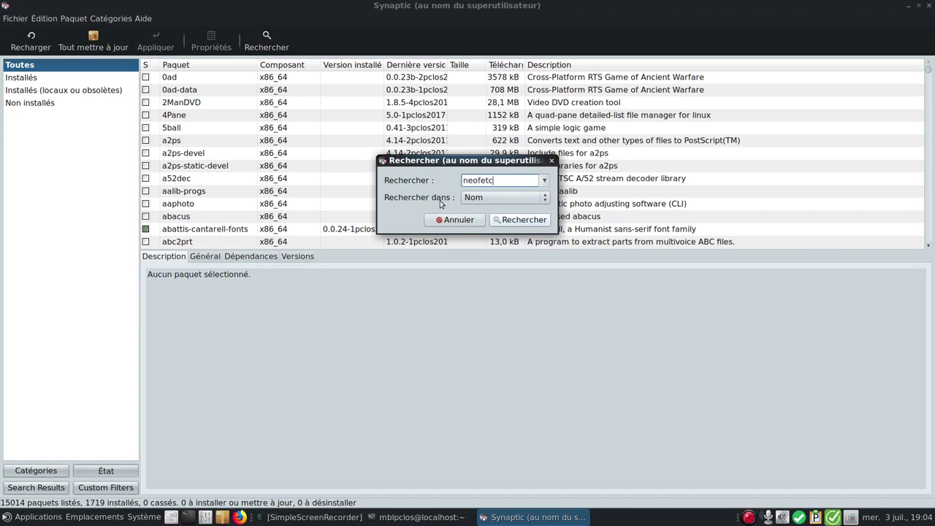
{"action": "type", "text": "h"}
{"action": "key", "text": "Return"}
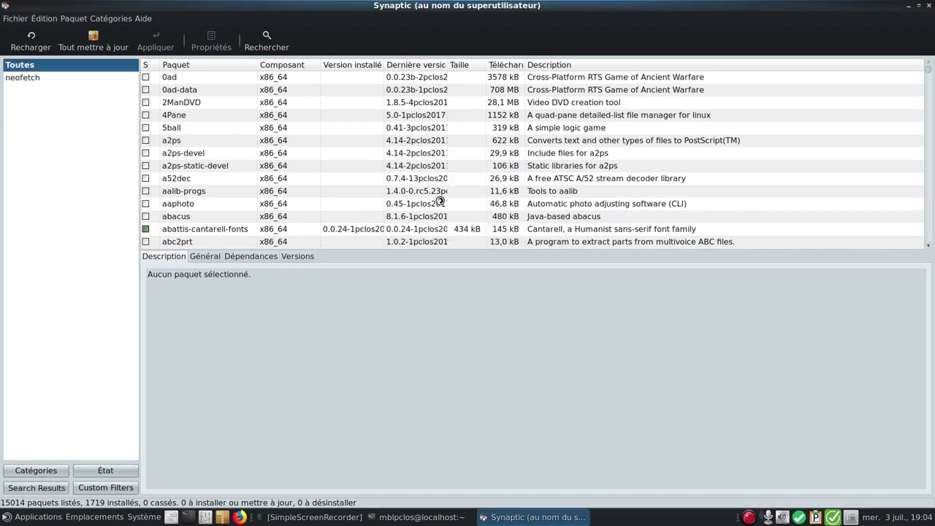
{"action": "right_click", "coordinate": [188, 78]}
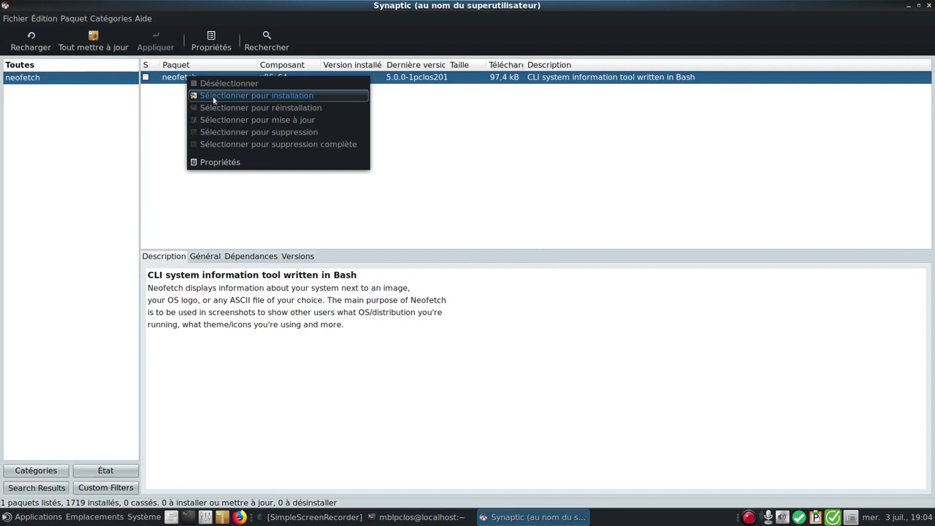
{"action": "left_click", "coordinate": [194, 93]}
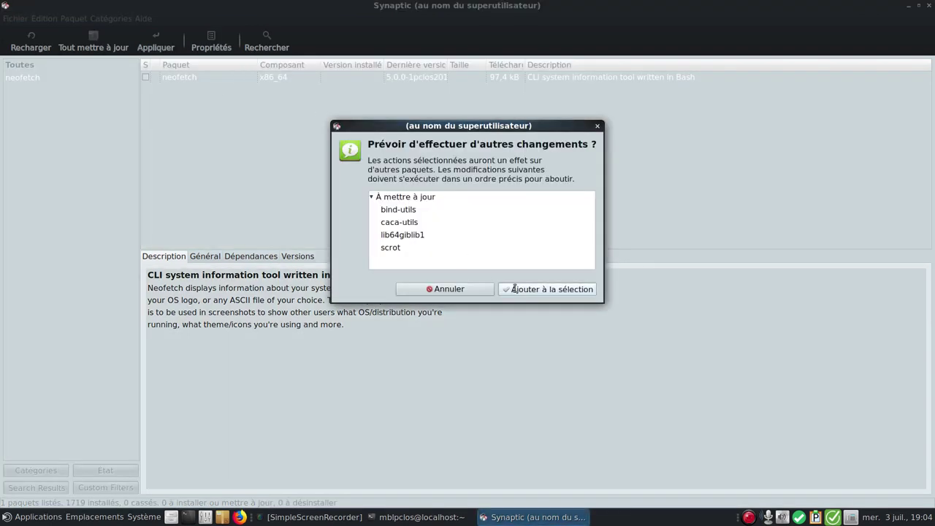
{"action": "left_click", "coordinate": [547, 289]}
Search the packages for htop and mark it for installation
{"action": "left_click", "coordinate": [267, 41]}
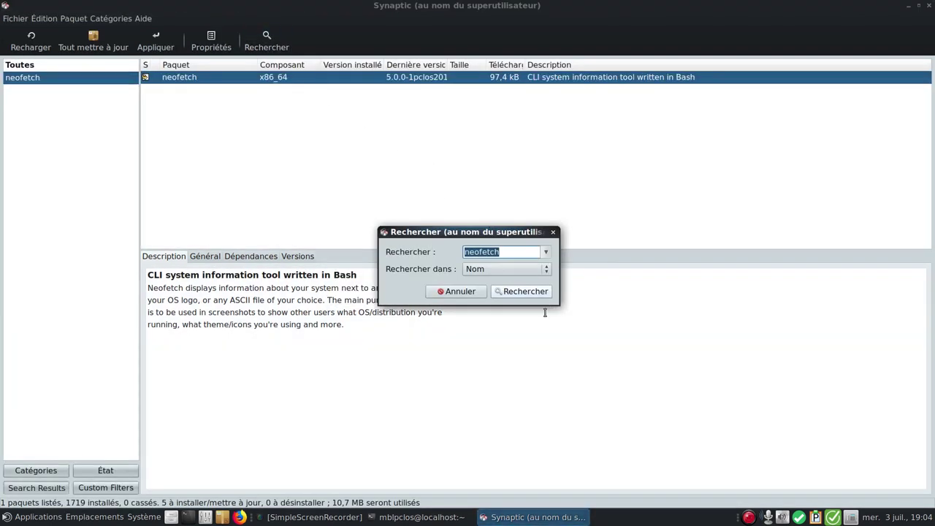
{"action": "key", "text": "BackSpace"}
{"action": "type", "text": "htop"}
{"action": "left_click", "coordinate": [534, 291]}
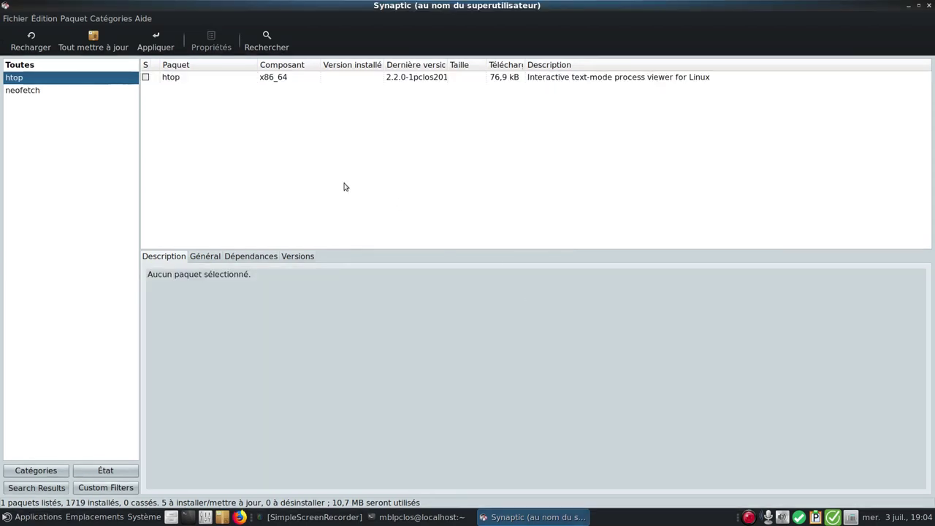
{"action": "left_click", "coordinate": [147, 77]}
{"action": "left_click", "coordinate": [172, 94]}
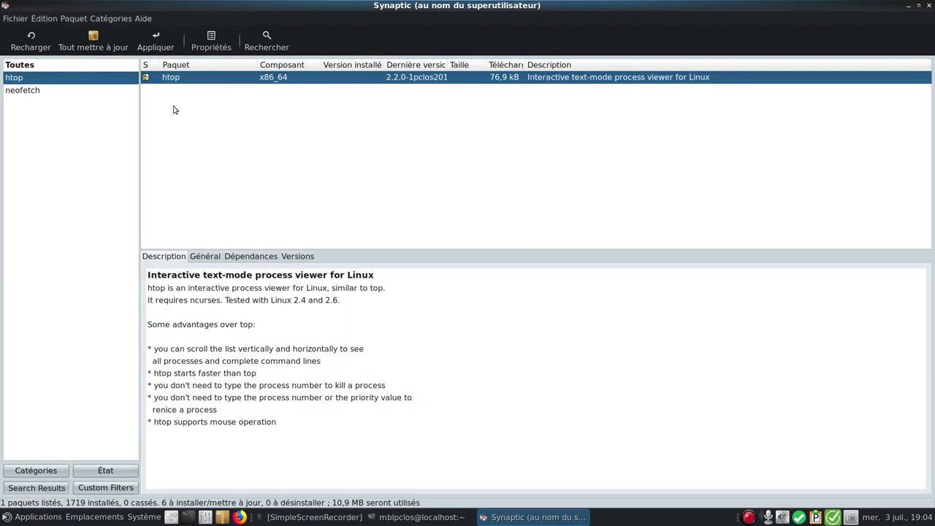
Apply the marked installations without the download-only or signature-check options, and minimize Synaptic when finished
{"action": "left_click", "coordinate": [156, 41]}
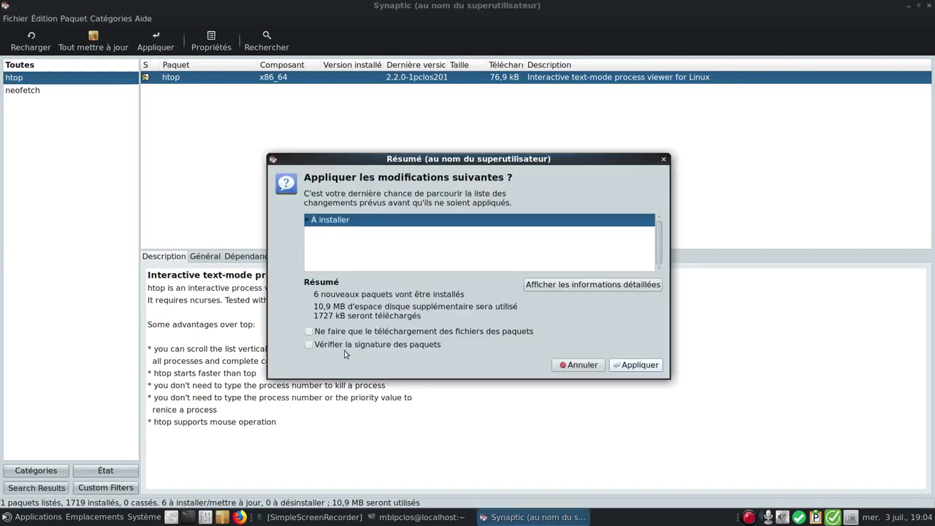
{"action": "left_click", "coordinate": [627, 365]}
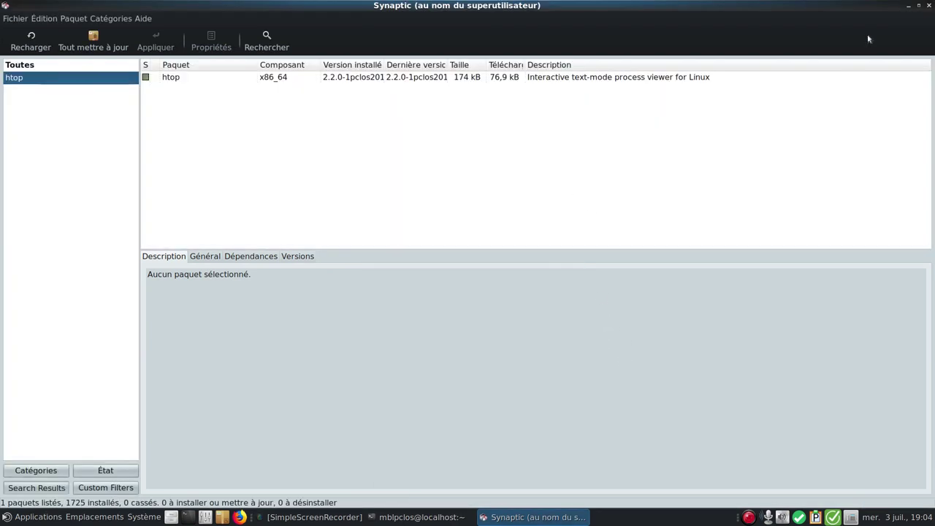
{"action": "left_click", "coordinate": [907, 7]}
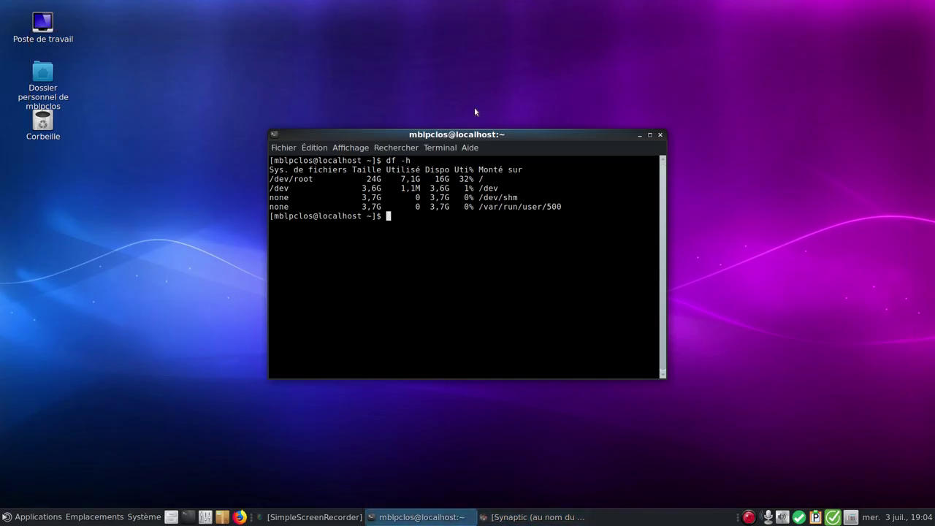
Run neofetch in a new terminal and arrange its window side by side with the df -h terminal
{"action": "left_click_drag", "start_coordinate": [548, 135], "coordinate": [810, 25]}
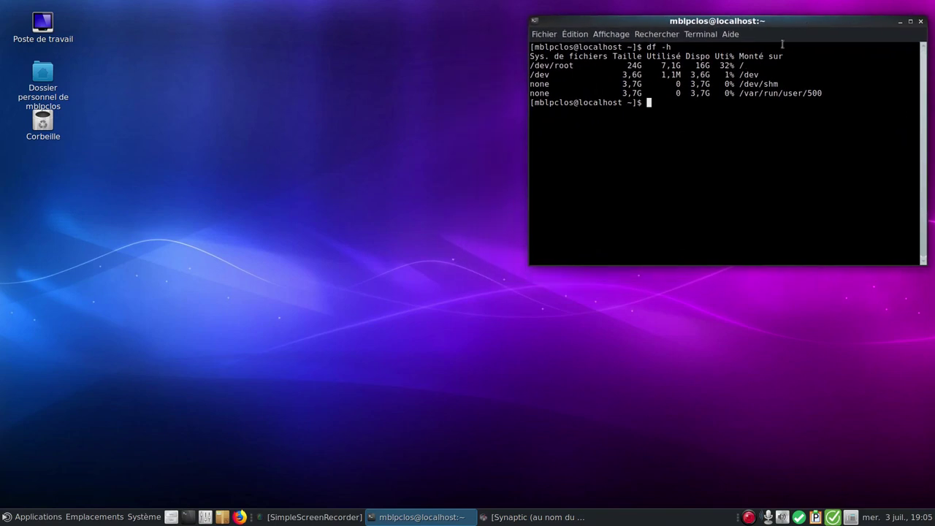
{"action": "left_click", "coordinate": [187, 516]}
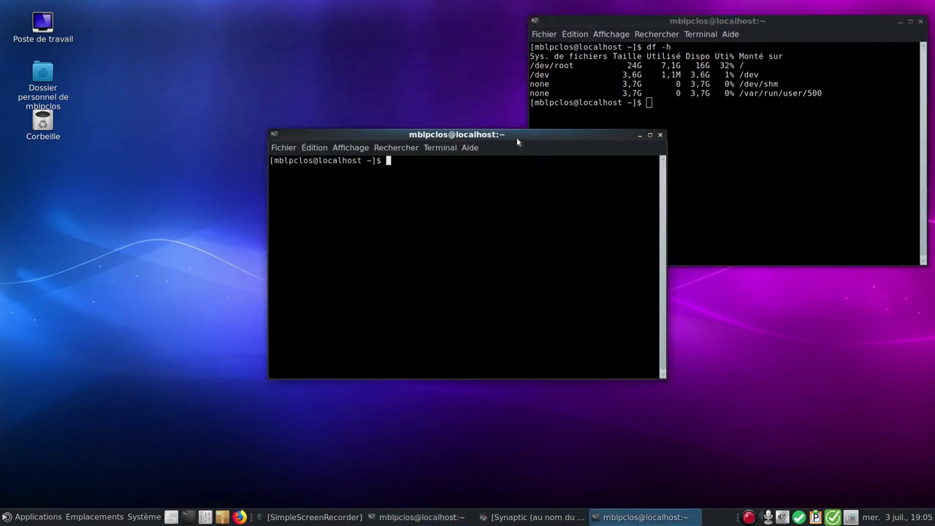
{"action": "type", "text": "neofetch"}
{"action": "key", "text": "Return"}
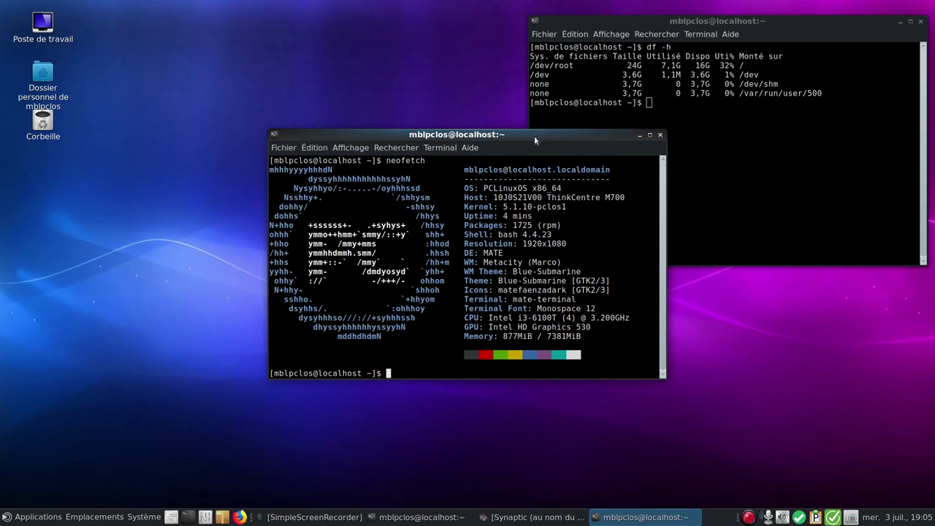
{"action": "left_click_drag", "start_coordinate": [534, 135], "coordinate": [389, 22]}
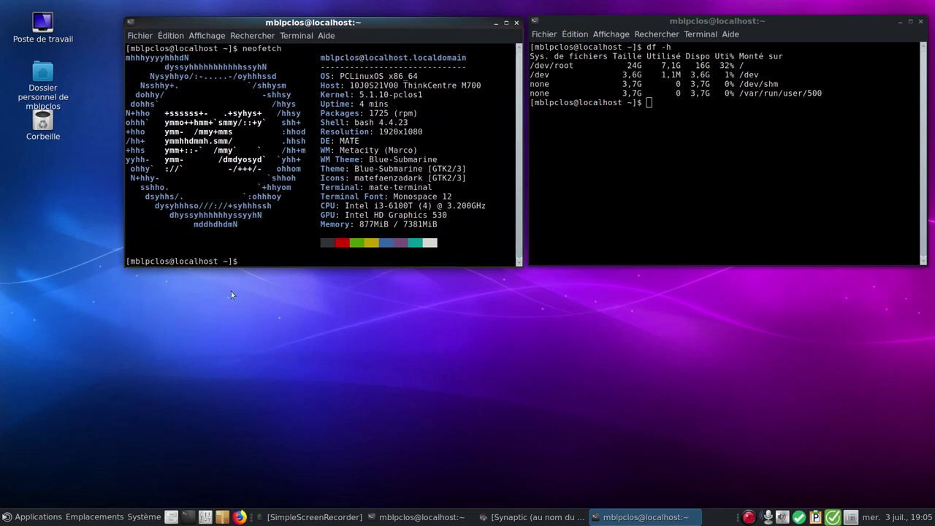
Open another terminal, place it beneath the neofetch window, and run htop in it
{"action": "left_click", "coordinate": [188, 516]}
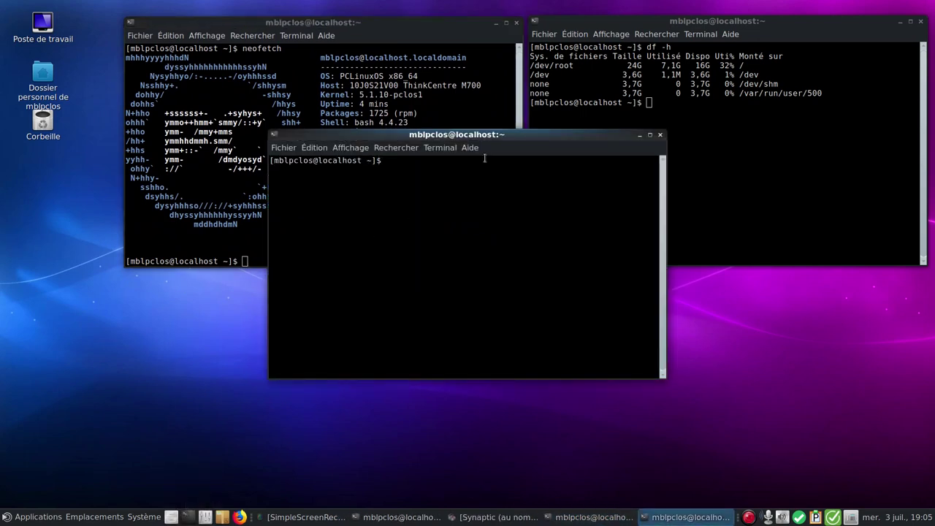
{"action": "left_click_drag", "start_coordinate": [500, 130], "coordinate": [355, 265]}
{"action": "type", "text": "htop"}
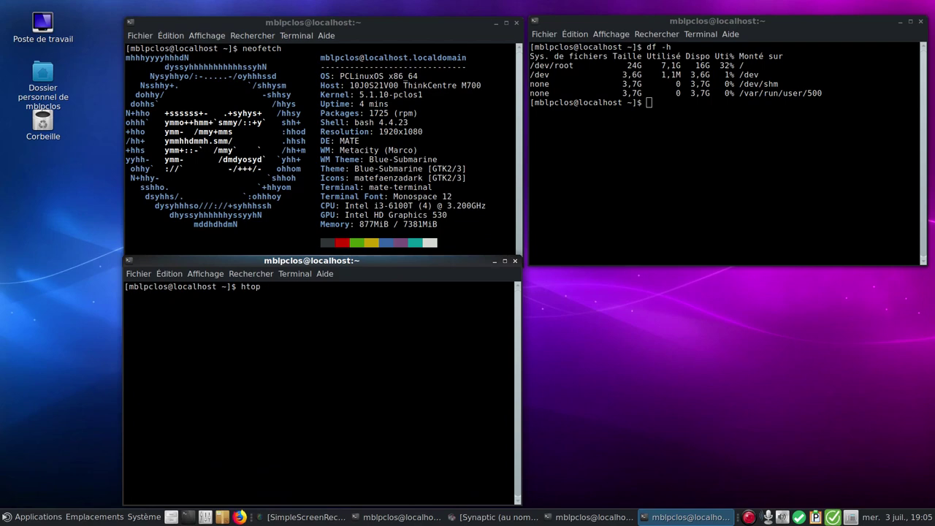
{"action": "key", "text": "Return"}
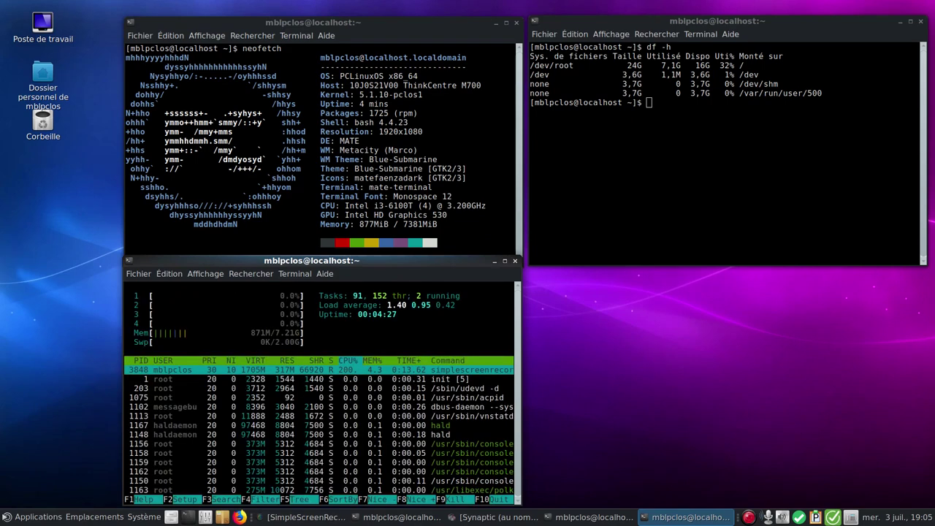
Open another terminal, place it beneath the df -h terminal, and open /etc/fstab in nano
{"action": "left_click", "coordinate": [189, 517]}
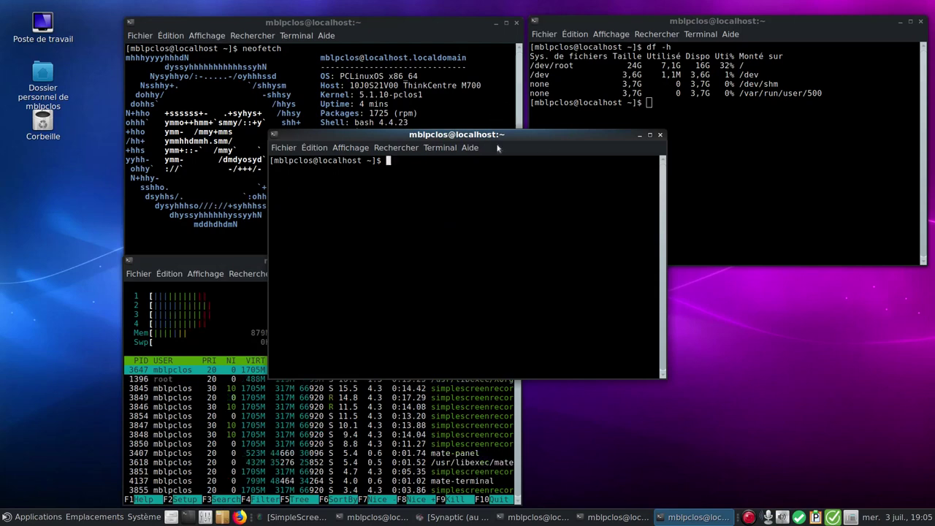
{"action": "left_click_drag", "start_coordinate": [501, 139], "coordinate": [758, 263]}
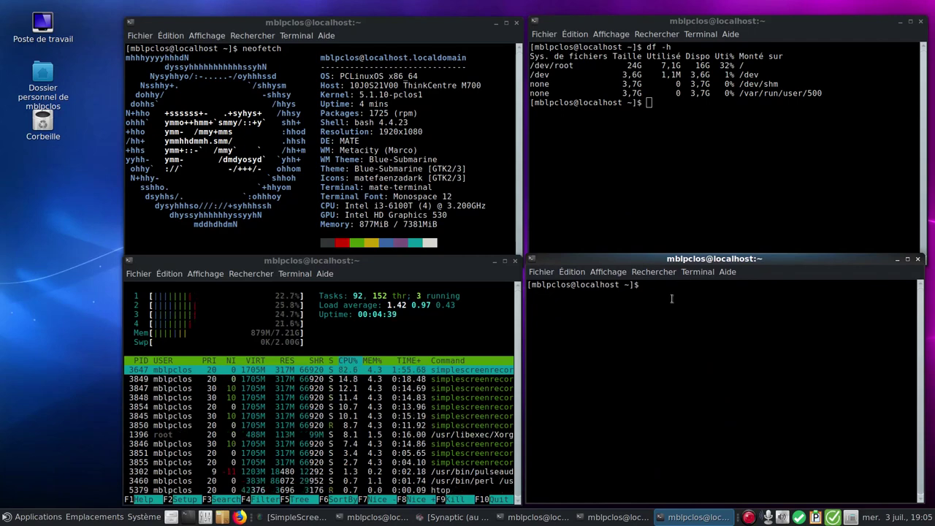
{"action": "type", "text": "nan"}
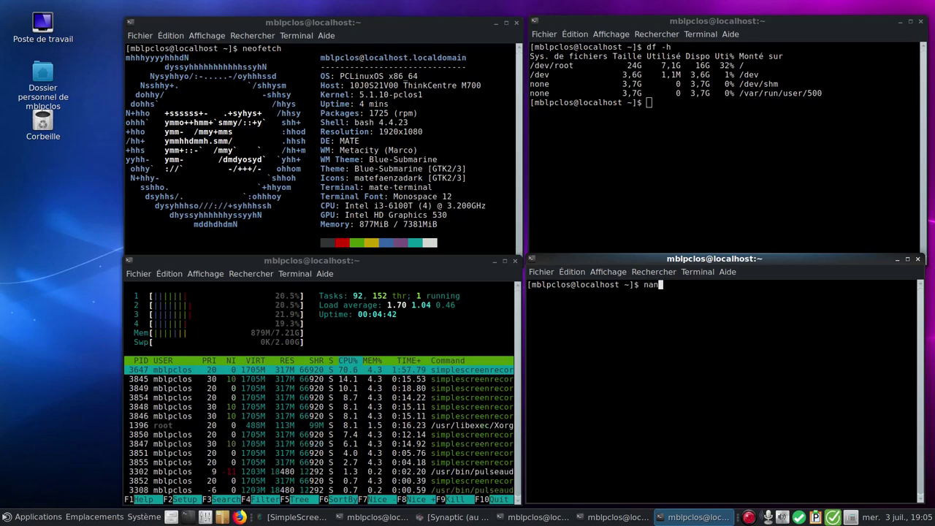
{"action": "type", "text": "o /etc/"}
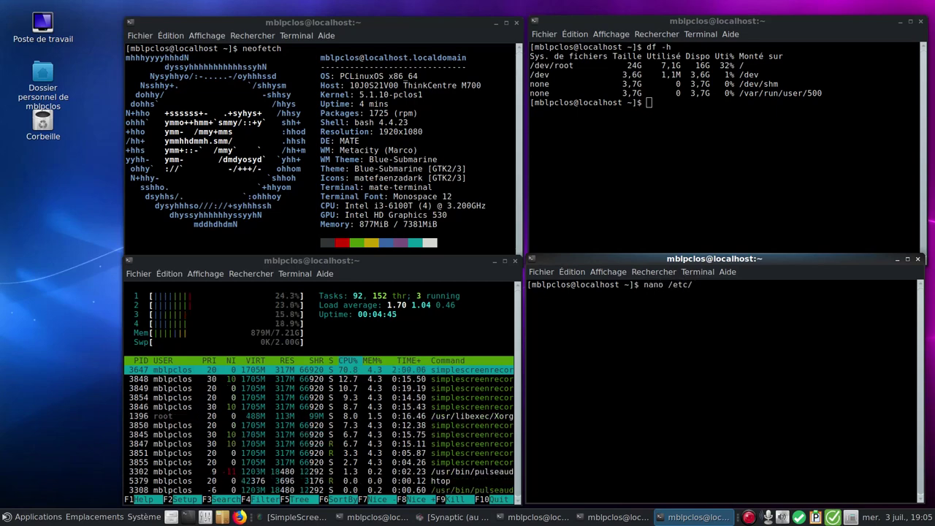
{"action": "type", "text": "fsta"}
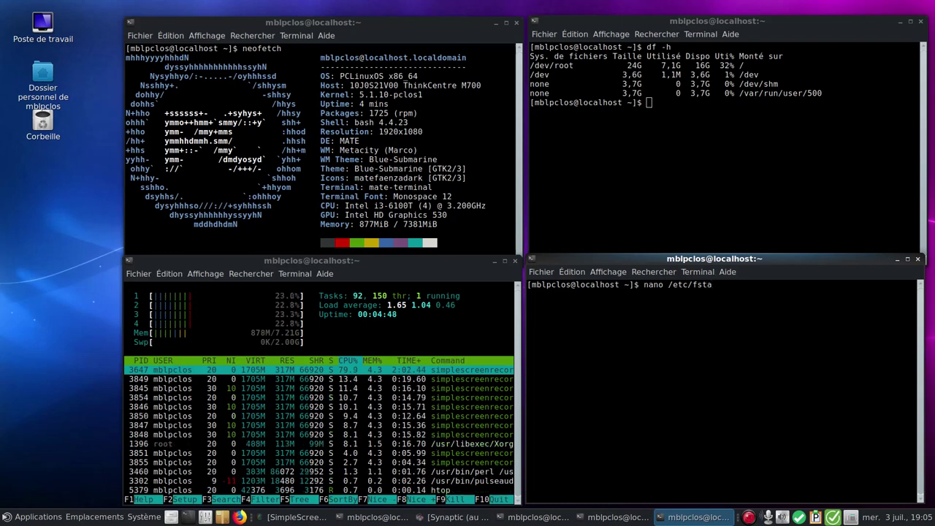
{"action": "type", "text": "b"}
{"action": "key", "text": "Return"}
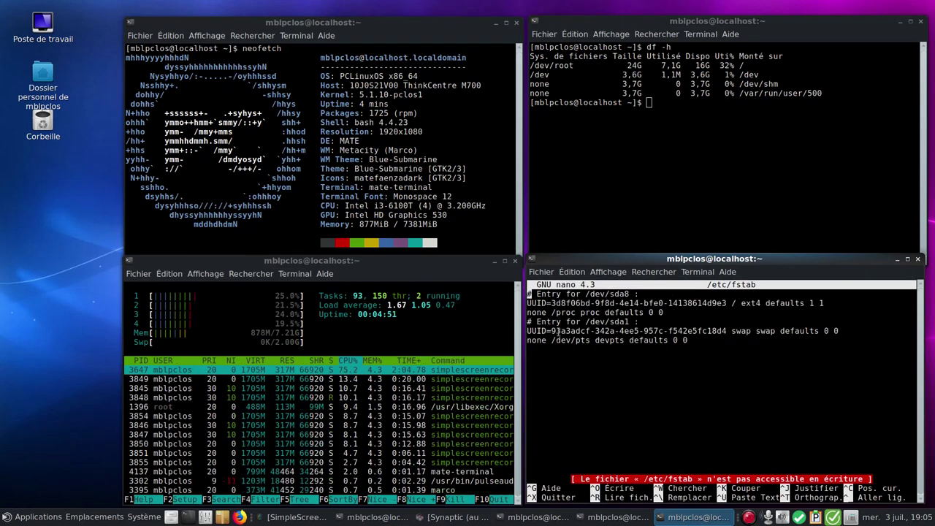
Examine the swap partition's UUID and the /dev/sda8 entry in /etc/fstab
{"action": "left_click", "coordinate": [553, 330]}
{"action": "left_click_drag", "start_coordinate": [553, 331], "coordinate": [659, 332]}
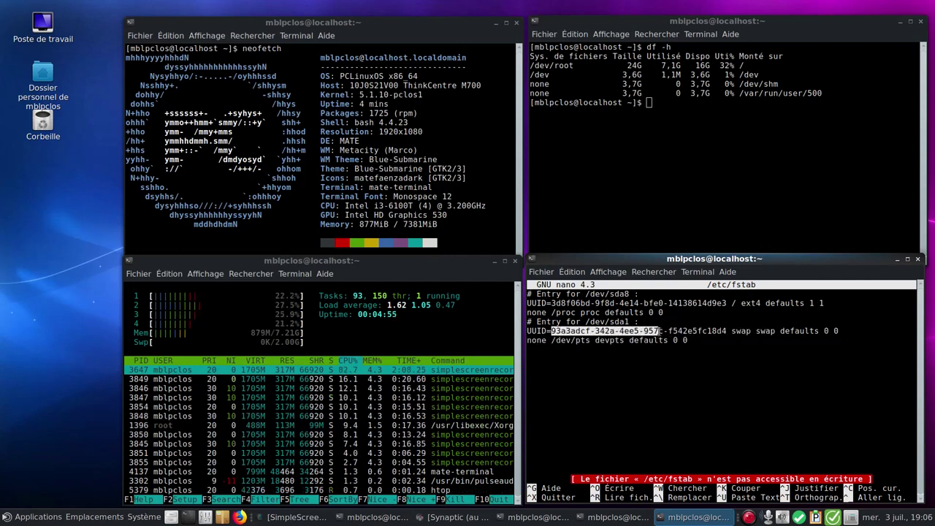
{"action": "left_click", "coordinate": [697, 305]}
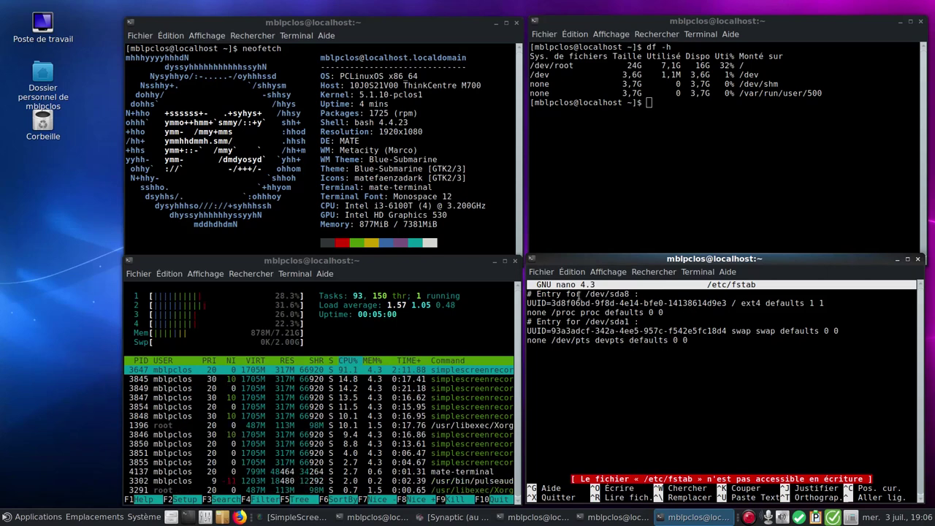
{"action": "left_click", "coordinate": [534, 293]}
{"action": "left_click_drag", "start_coordinate": [601, 293], "coordinate": [634, 294]}
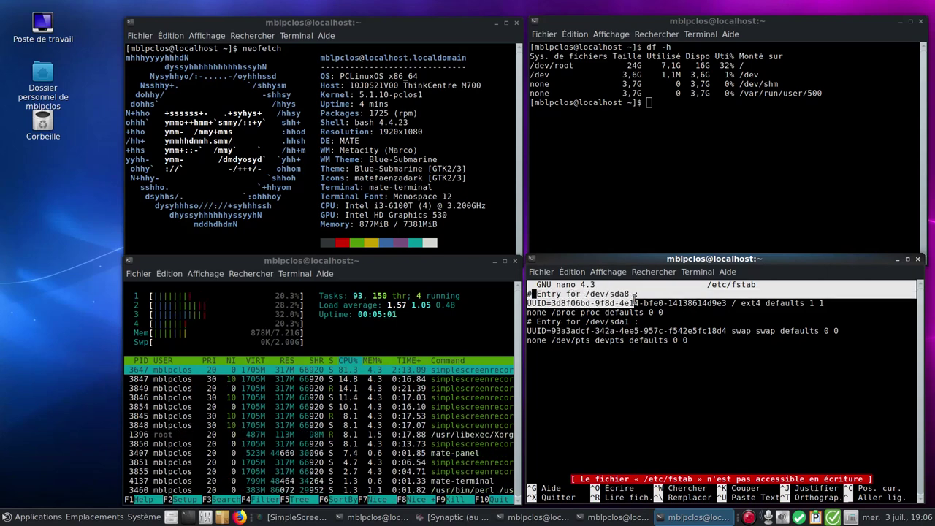
{"action": "left_click", "coordinate": [634, 294]}
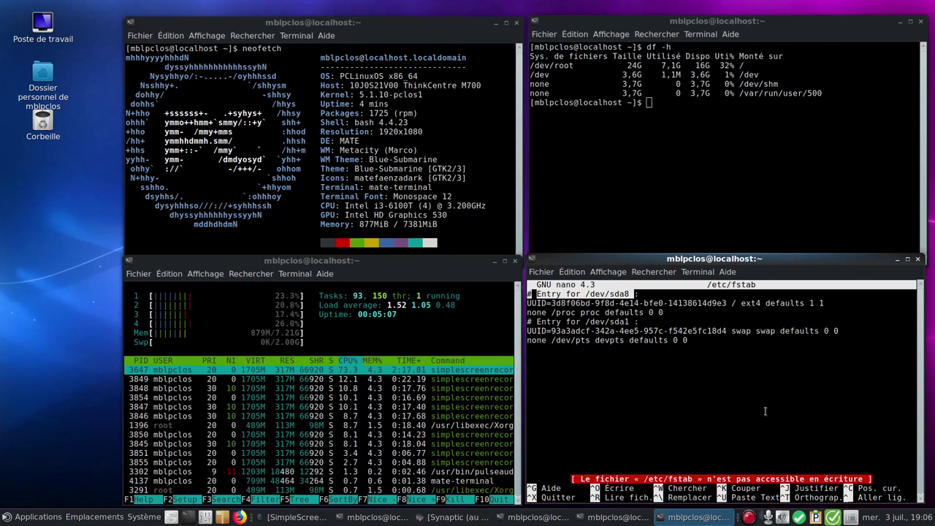
Capture a screenshot of the desktop with the four terminals and save it to the Bureau folder under its default name
{"action": "left_click", "coordinate": [644, 212]}
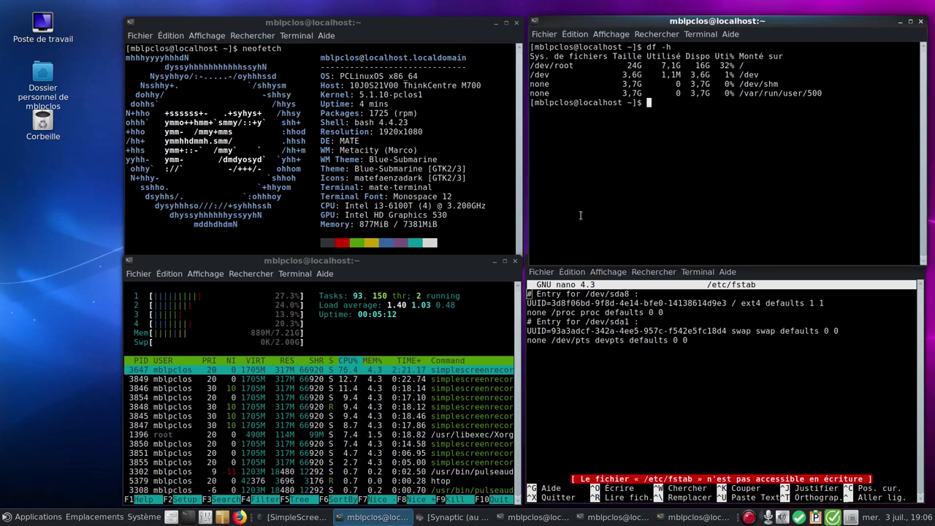
{"action": "key", "text": "Print"}
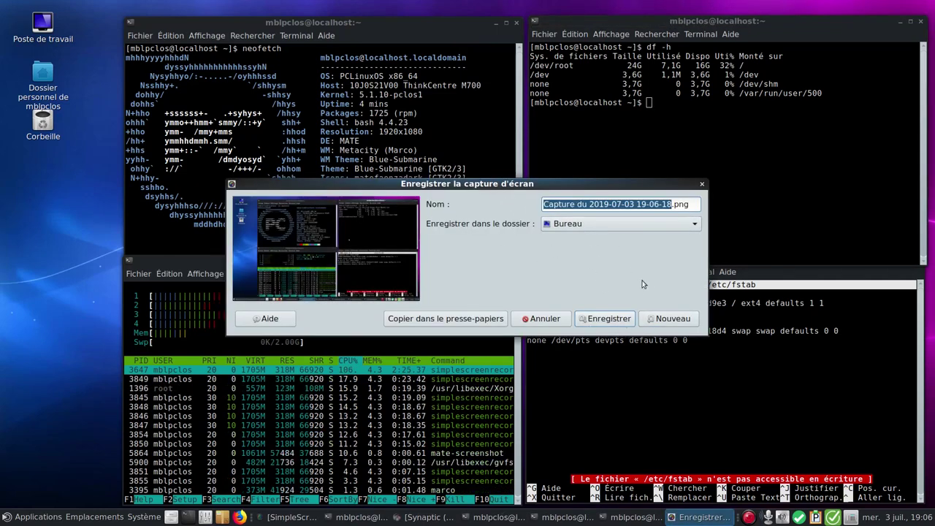
{"action": "left_click", "coordinate": [670, 224]}
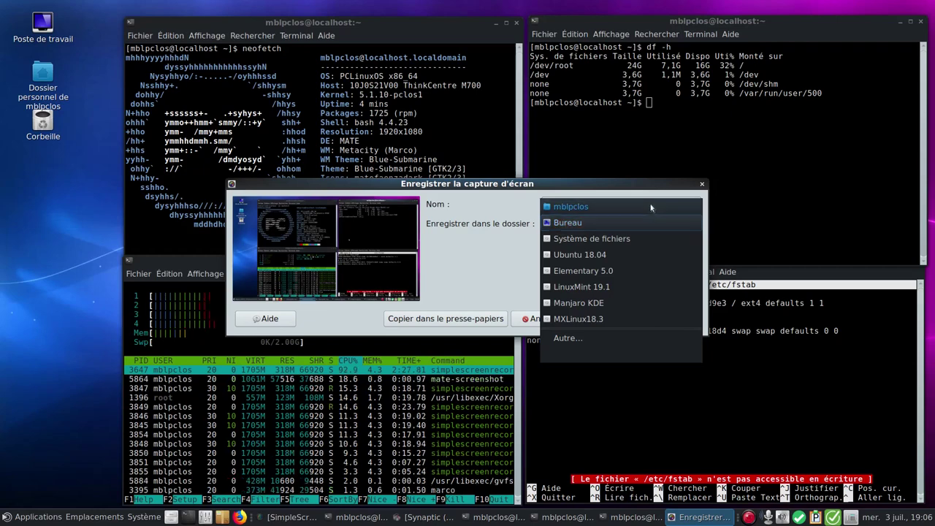
{"action": "left_click", "coordinate": [671, 186]}
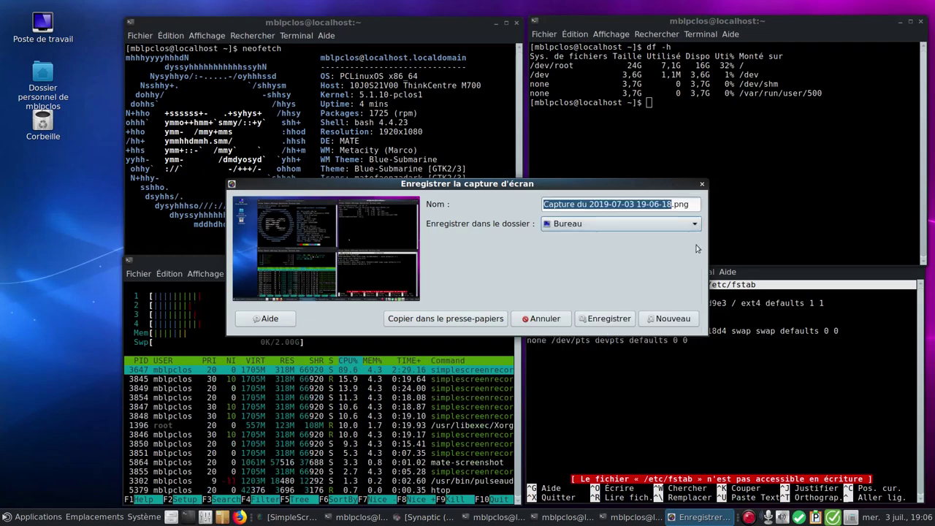
{"action": "left_click", "coordinate": [626, 322]}
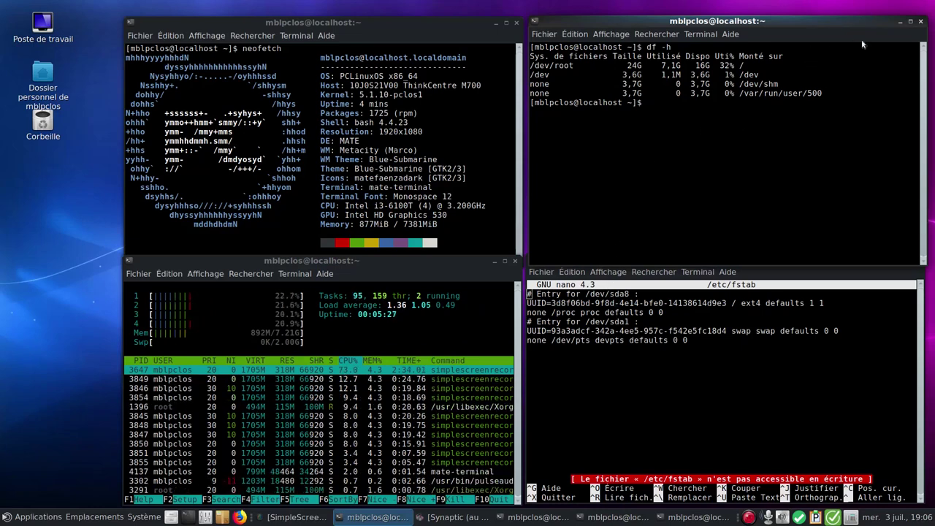
Close the df, neofetch, nano and htop terminal windows
{"action": "left_click", "coordinate": [921, 23]}
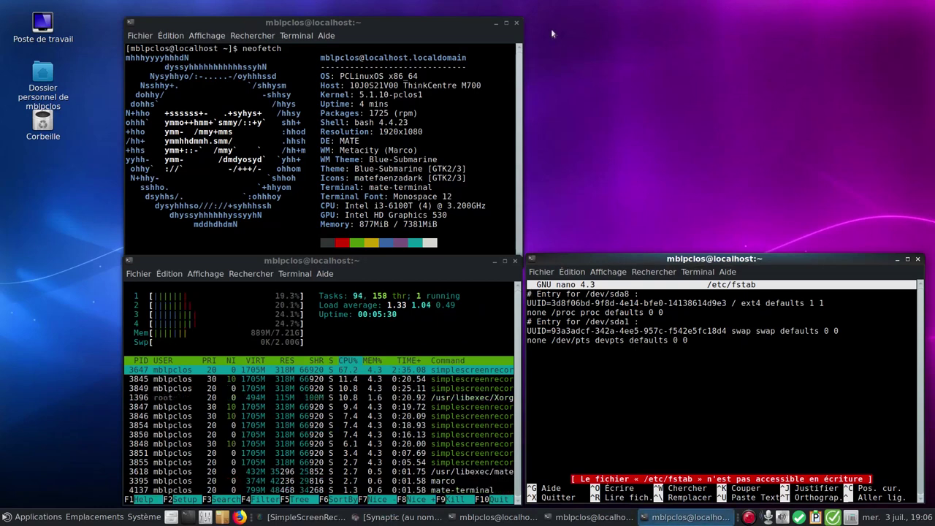
{"action": "left_click", "coordinate": [516, 23]}
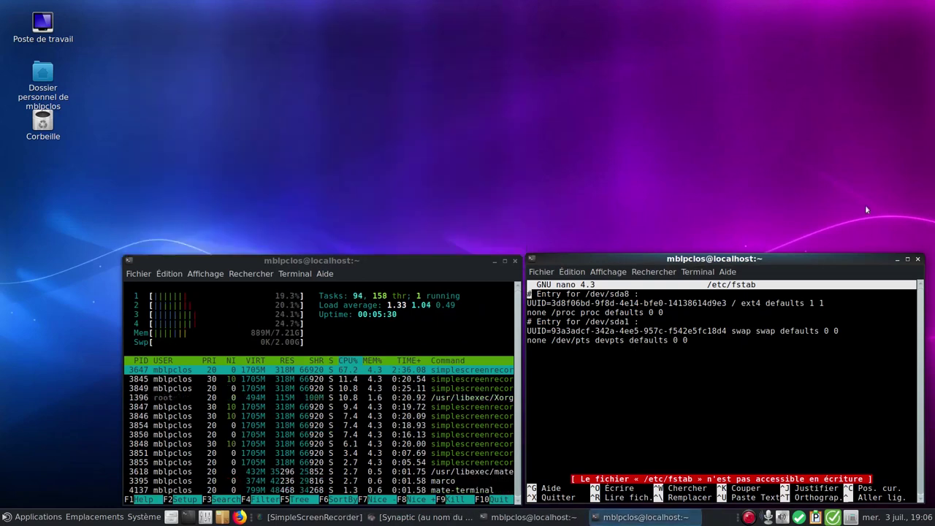
{"action": "left_click", "coordinate": [917, 259]}
{"action": "left_click", "coordinate": [785, 422]}
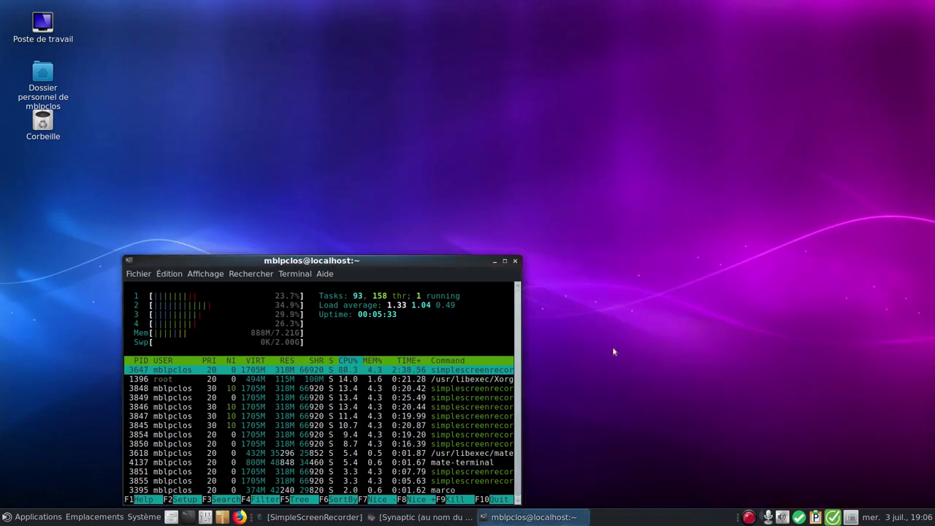
{"action": "left_click", "coordinate": [514, 261]}
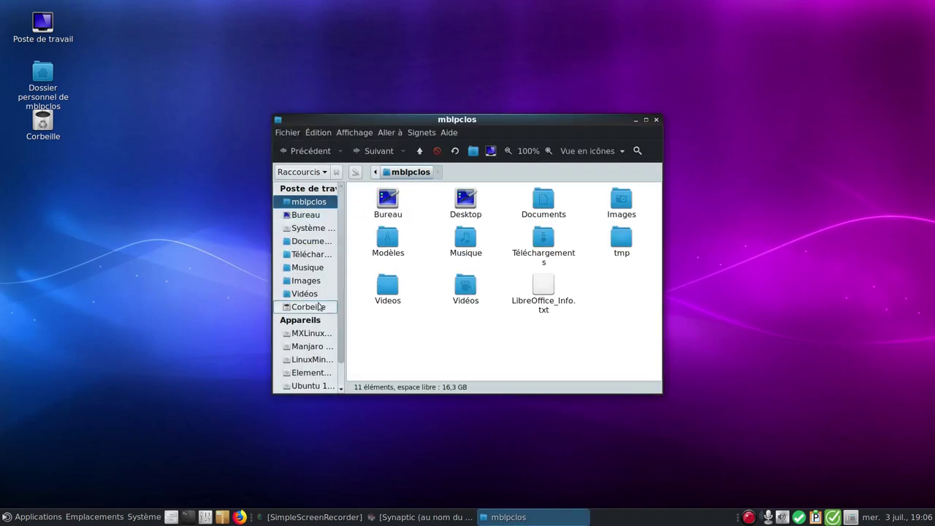
Widen the side pane of the home folder window, view its shortcuts and the Bureau folder's contents, and close the file manager
{"action": "left_click_drag", "start_coordinate": [345, 293], "coordinate": [344, 293]}
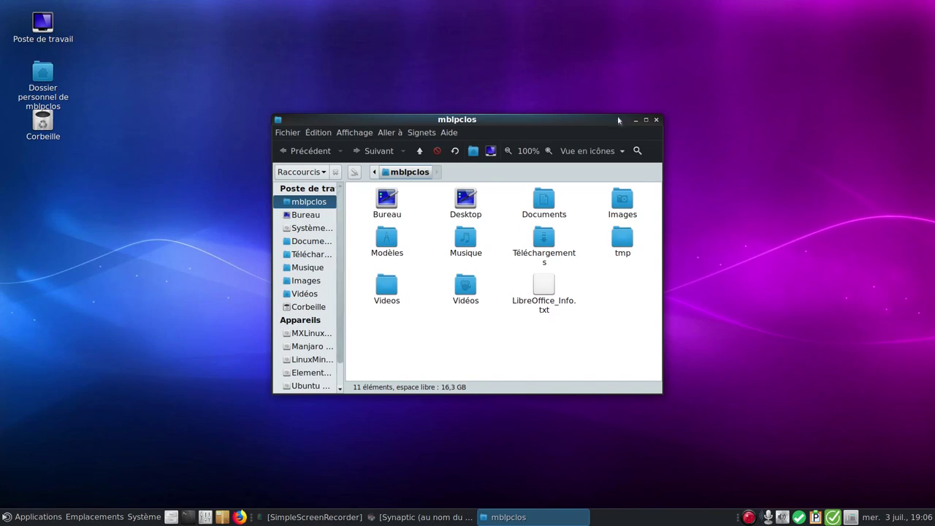
{"action": "left_click", "coordinate": [646, 120]}
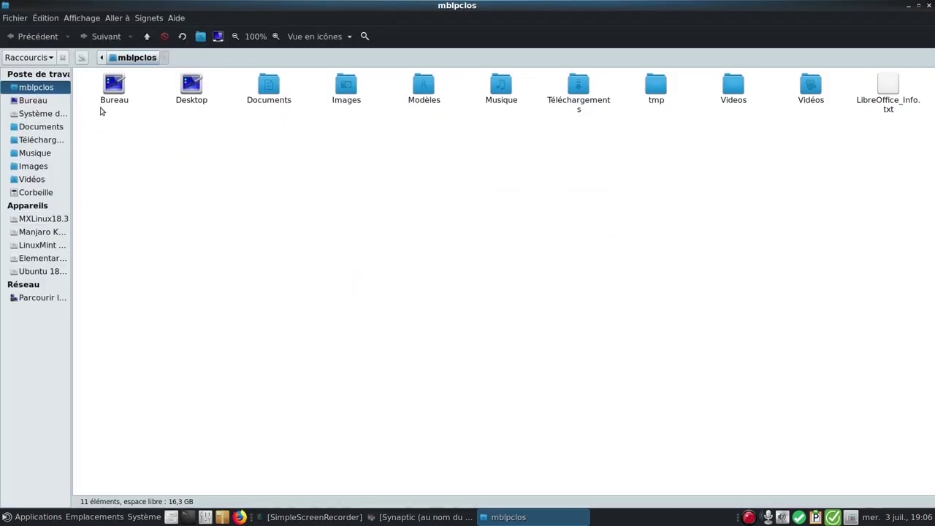
{"action": "left_click_drag", "start_coordinate": [71, 157], "coordinate": [140, 171]}
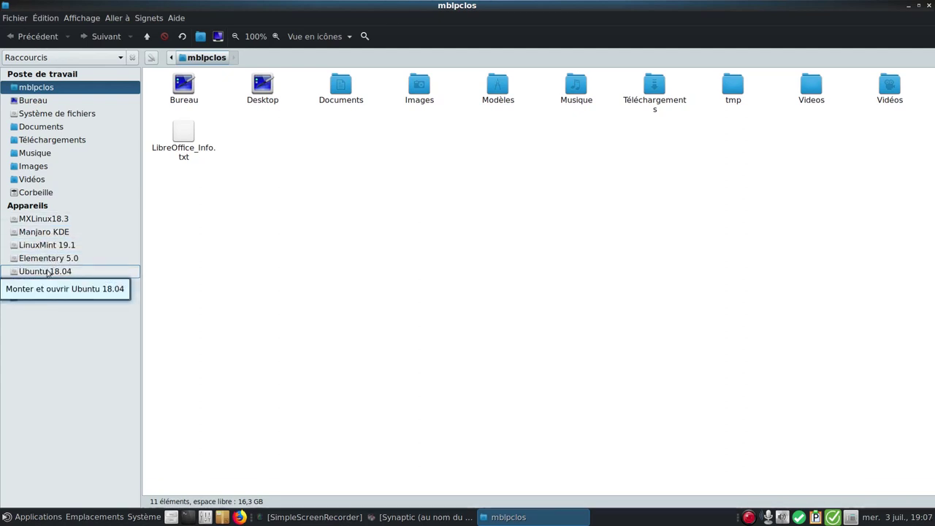
{"action": "left_click", "coordinate": [51, 100]}
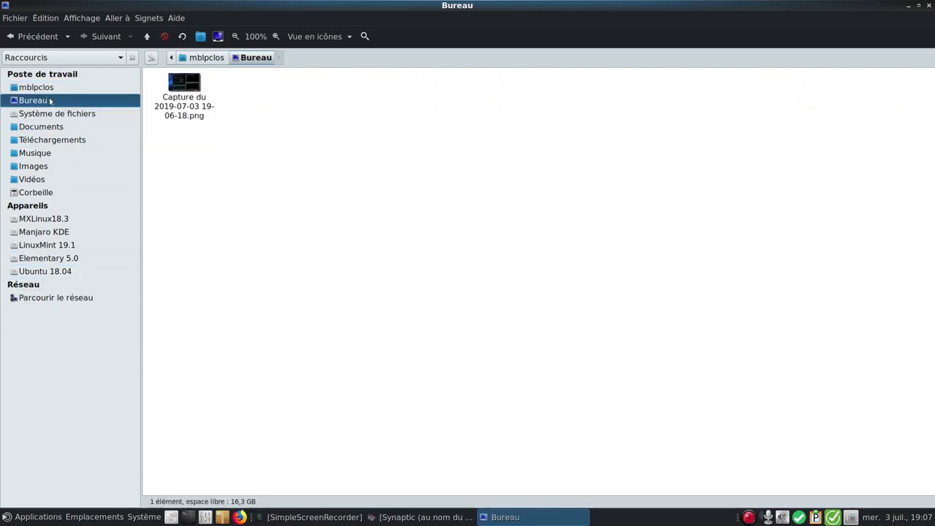
{"action": "left_click", "coordinate": [917, 6]}
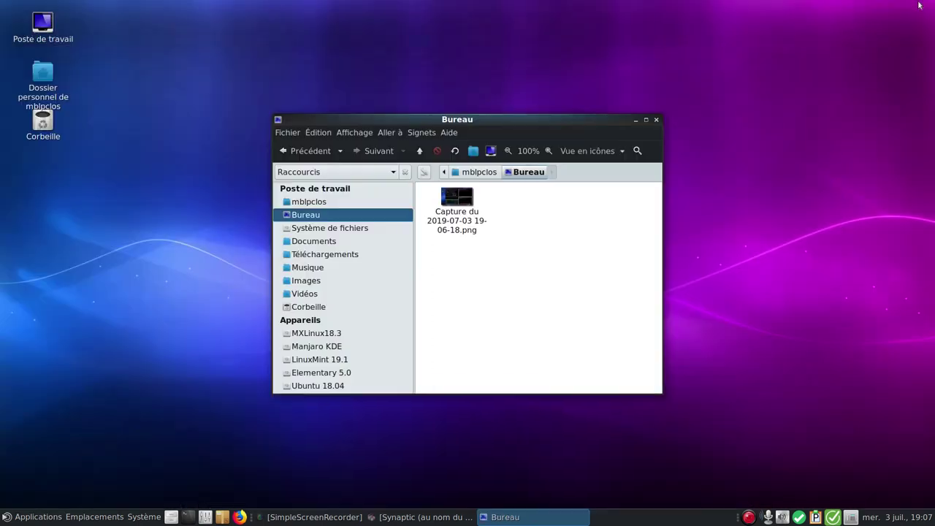
{"action": "left_click", "coordinate": [656, 120]}
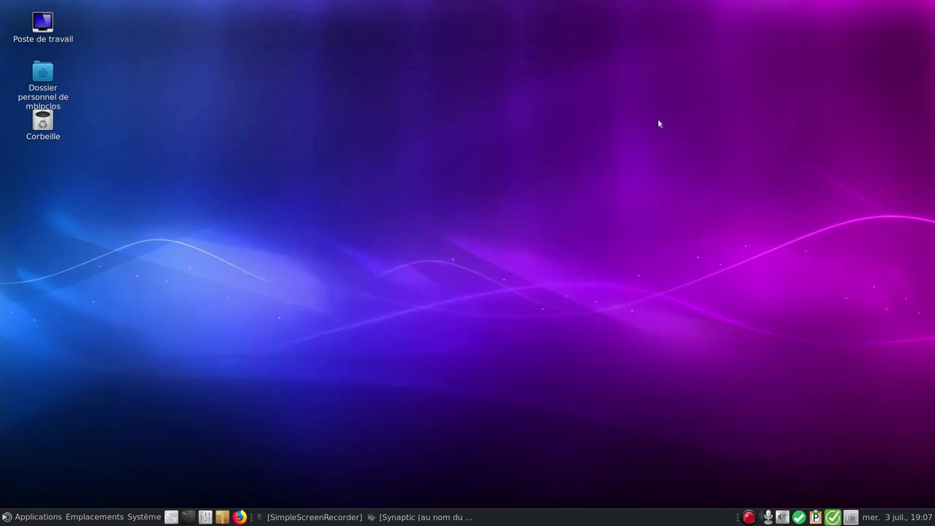
Arrange the desktop icons by name
{"action": "right_click", "coordinate": [379, 135]}
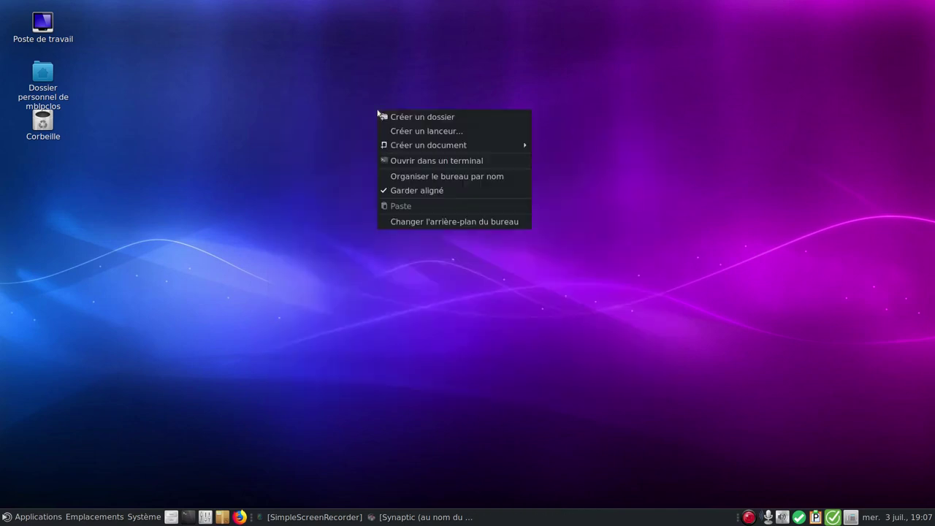
{"action": "left_click", "coordinate": [491, 181]}
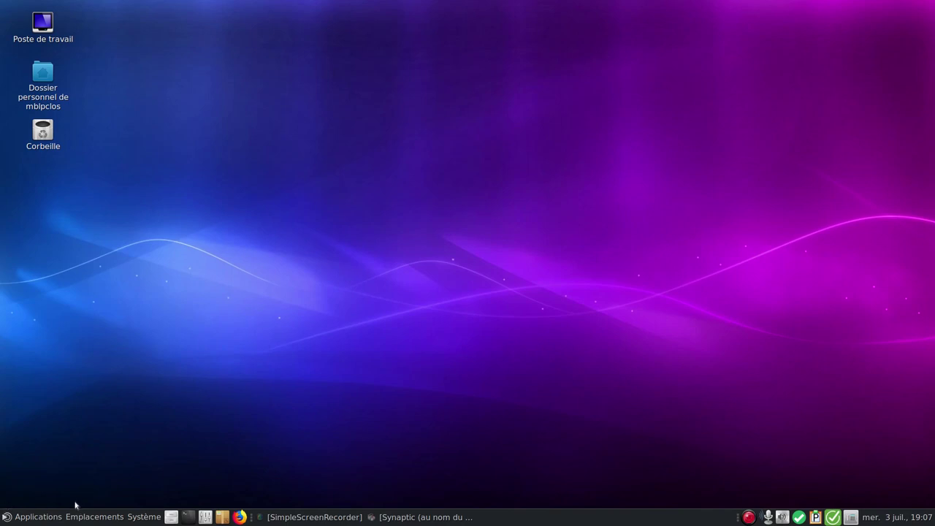
Bring Synaptic back up, search package names for kernel to review the available versions, and close Synaptic
{"action": "left_click", "coordinate": [424, 517]}
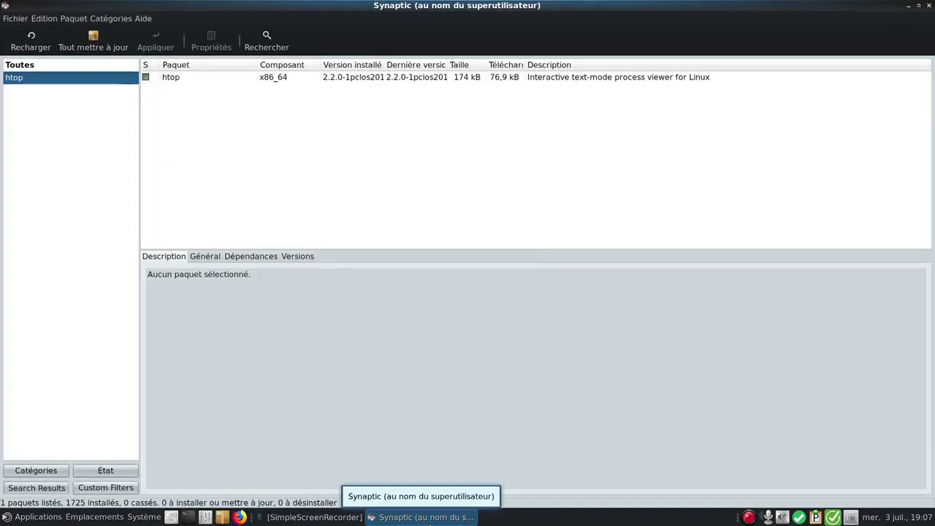
{"action": "left_click", "coordinate": [266, 40]}
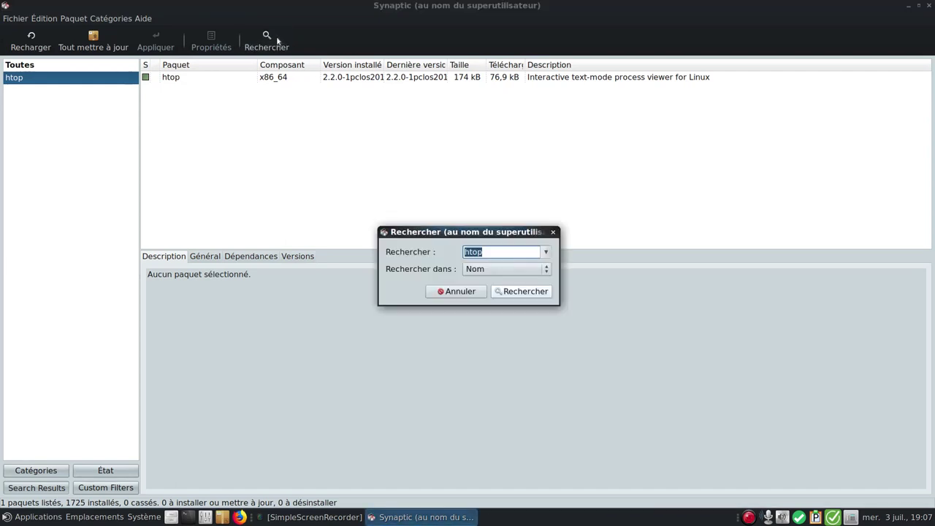
{"action": "type", "text": "ker,nel"}
{"action": "key", "text": "Return"}
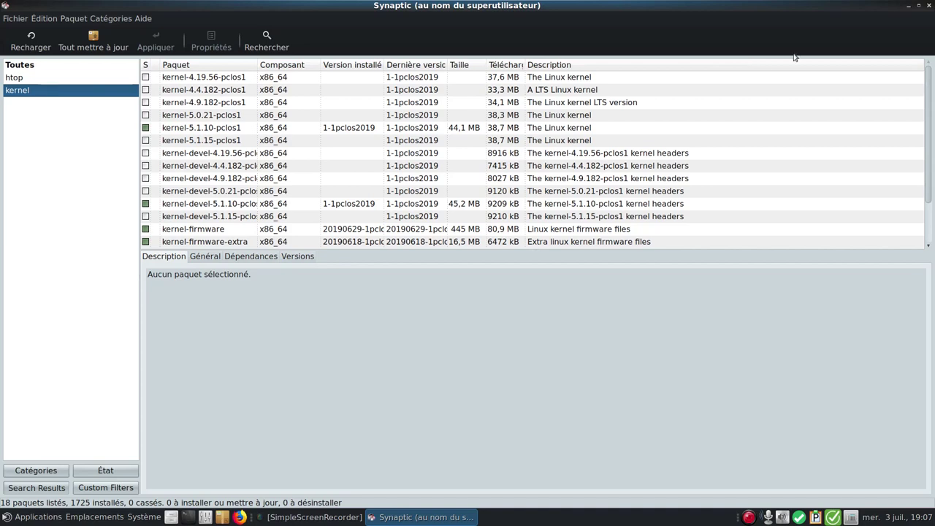
{"action": "left_click", "coordinate": [919, 6]}
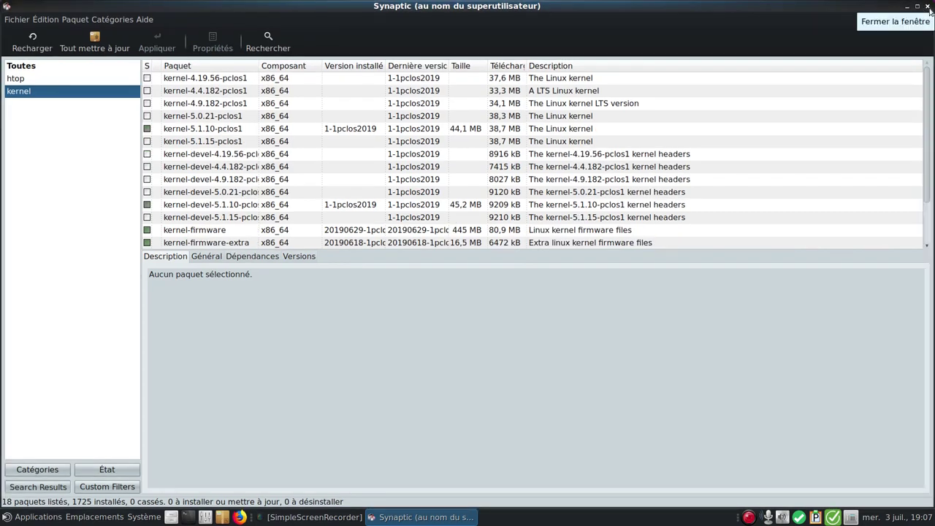
{"action": "left_click", "coordinate": [928, 7]}
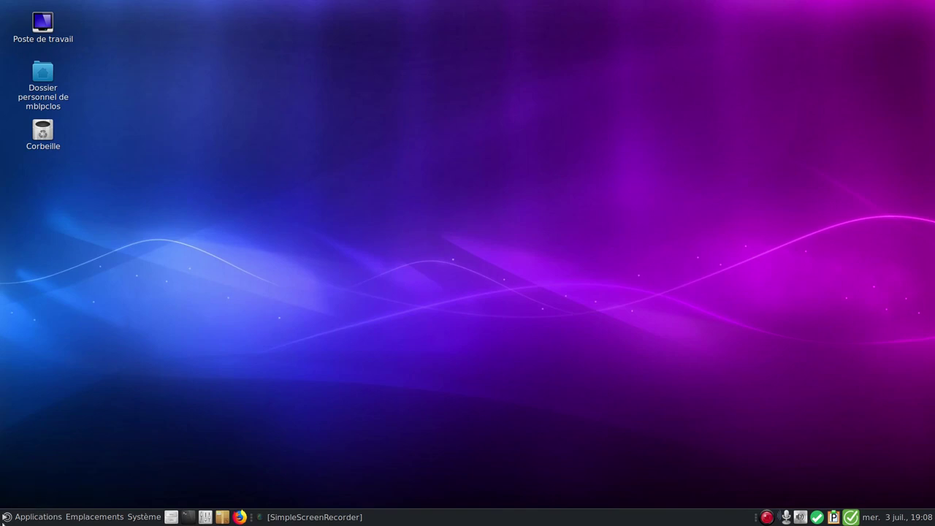
Launch LibreOffice 6.2 Writer from the office applications
{"action": "left_click", "coordinate": [33, 517]}
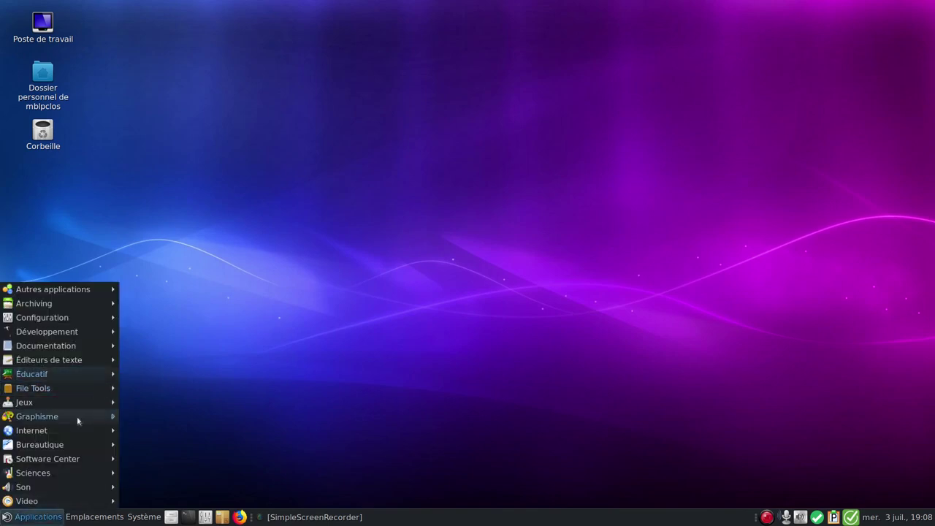
{"action": "mouse_move", "coordinate": [89, 446]}
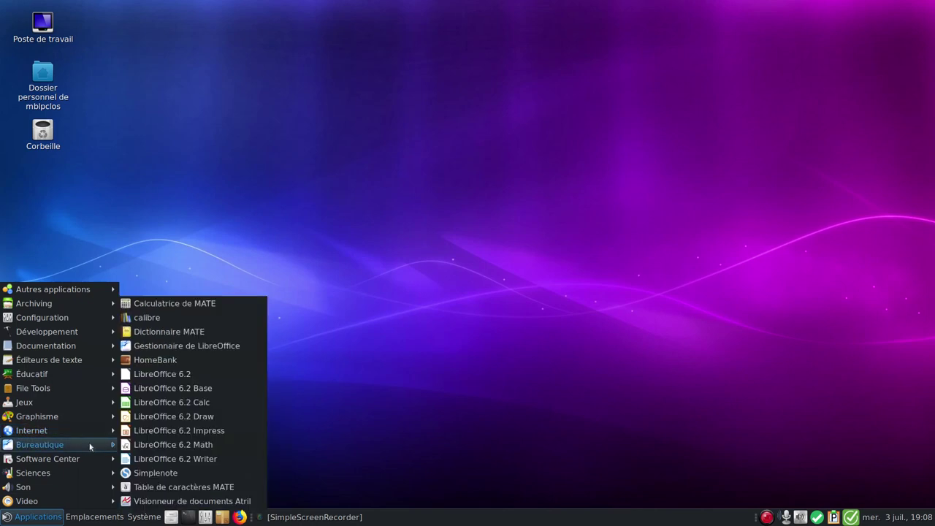
{"action": "left_click", "coordinate": [210, 456]}
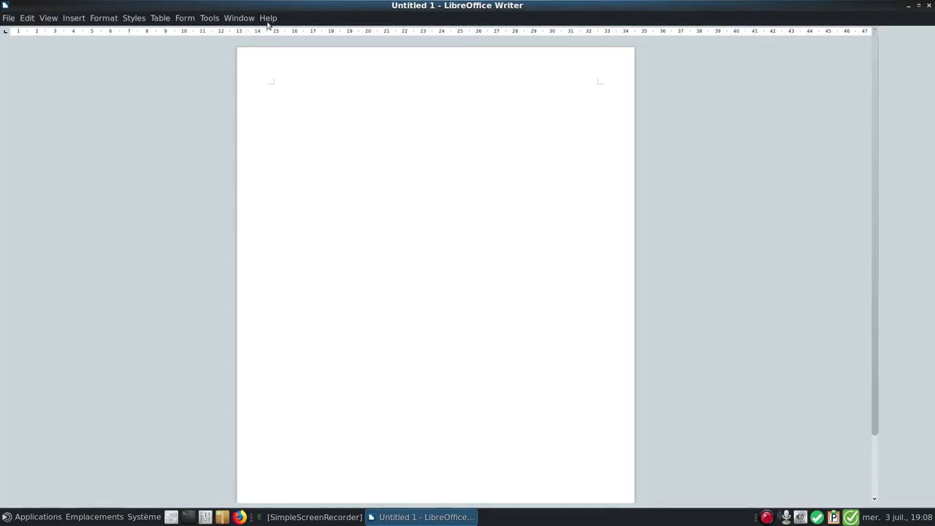
View the LibreOffice version information and close it
{"action": "left_click", "coordinate": [268, 20]}
{"action": "left_click", "coordinate": [300, 181]}
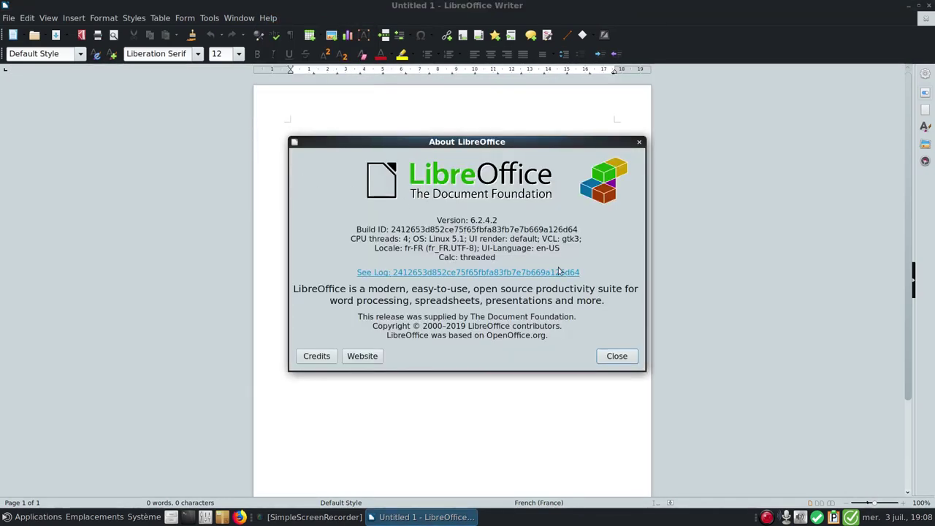
{"action": "left_click", "coordinate": [617, 356]}
Open the Languages page of the LibreOffice options and check which user interface languages are available
{"action": "left_click", "coordinate": [239, 17]}
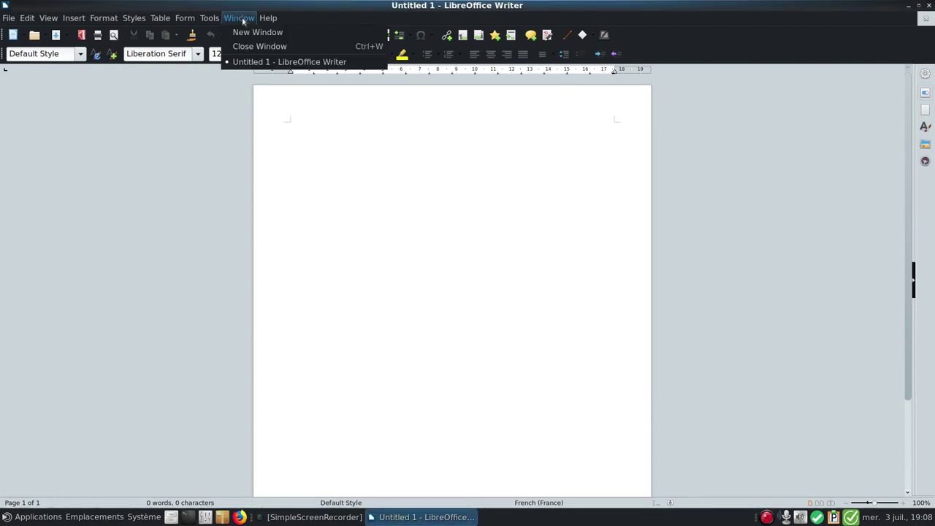
{"action": "left_click", "coordinate": [239, 18]}
{"action": "left_click", "coordinate": [209, 17]}
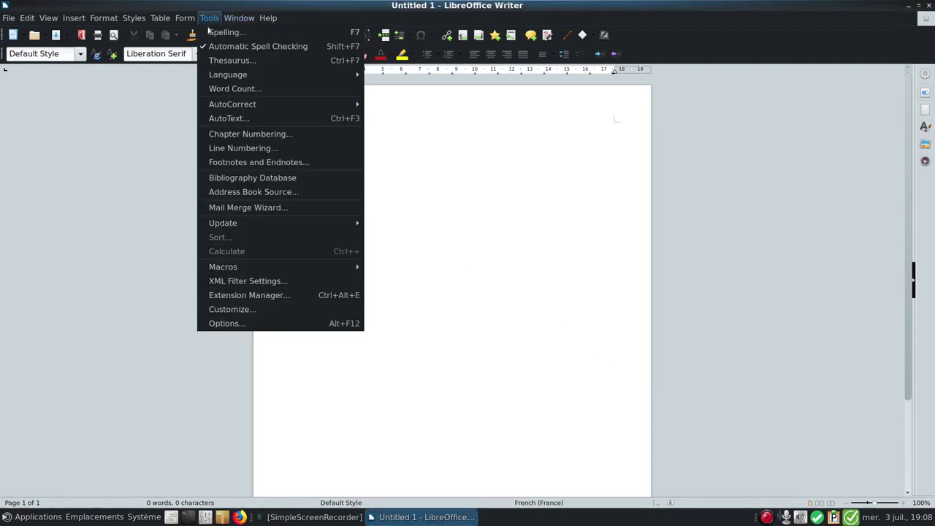
{"action": "left_click", "coordinate": [253, 322]}
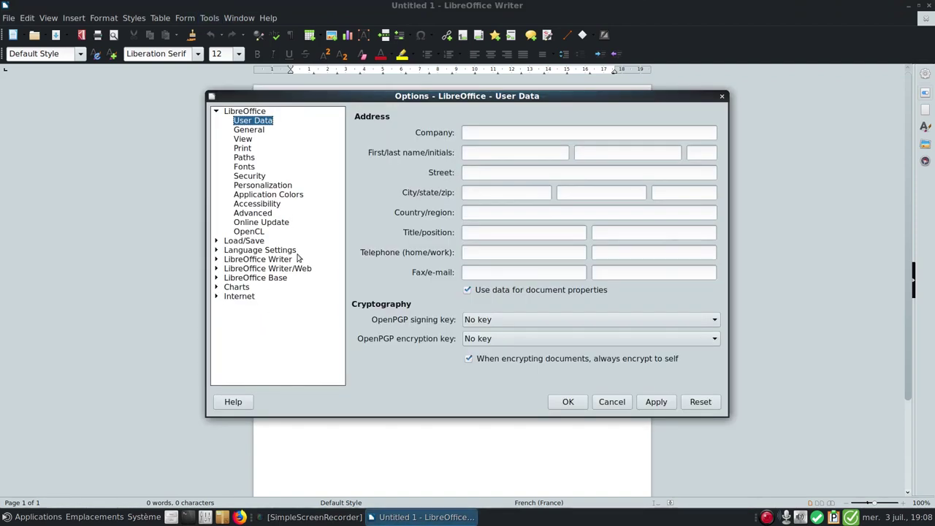
{"action": "left_click", "coordinate": [225, 251]}
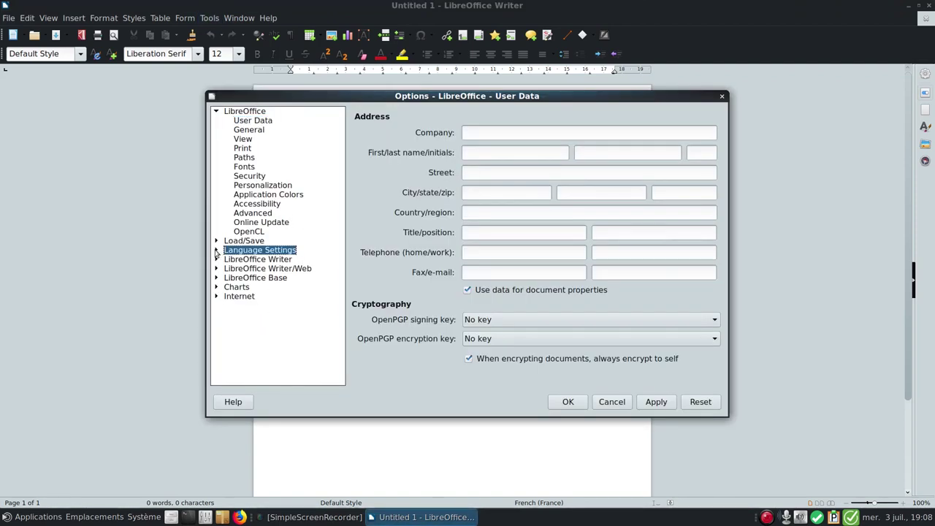
{"action": "left_click", "coordinate": [255, 260]}
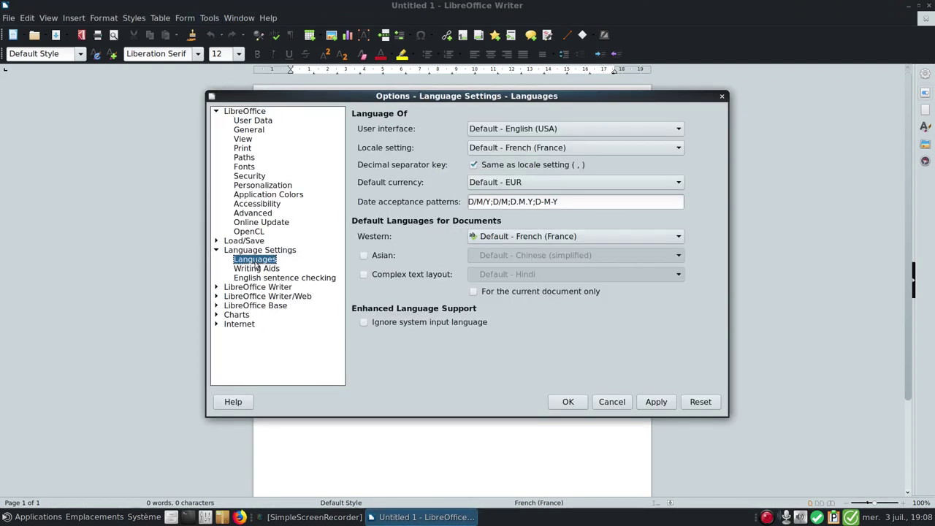
{"action": "left_click", "coordinate": [531, 130]}
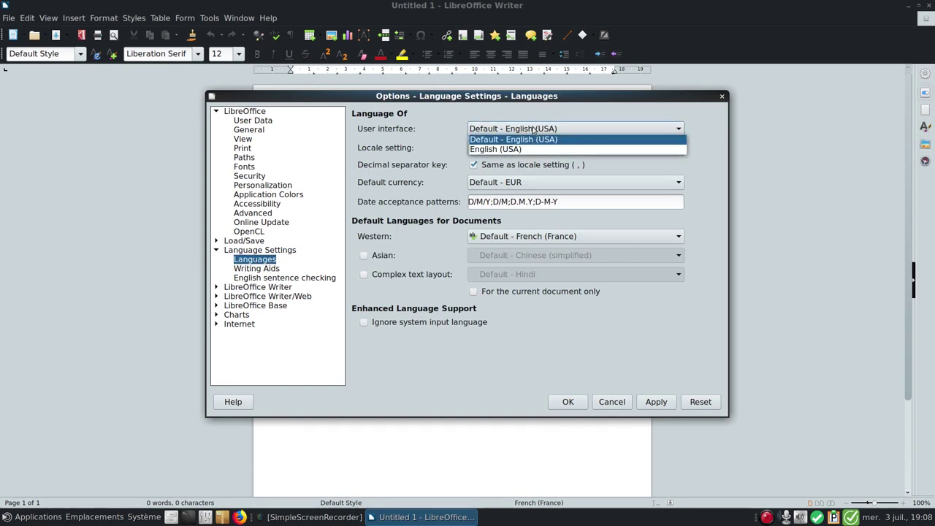
{"action": "left_click", "coordinate": [534, 129]}
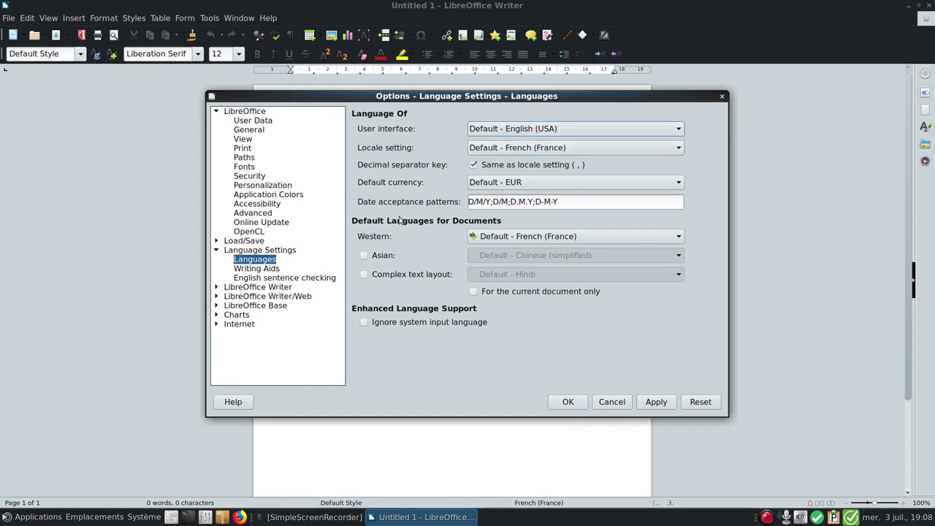
Check the Writing Aids and Languages pages, cancel the options, and close Writer
{"action": "left_click", "coordinate": [264, 270]}
{"action": "left_click", "coordinate": [252, 261]}
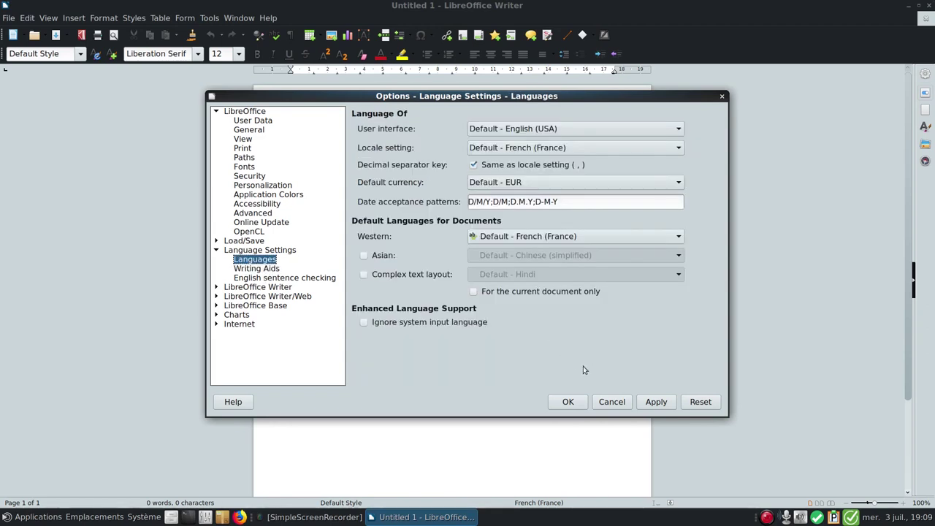
{"action": "left_click", "coordinate": [612, 404]}
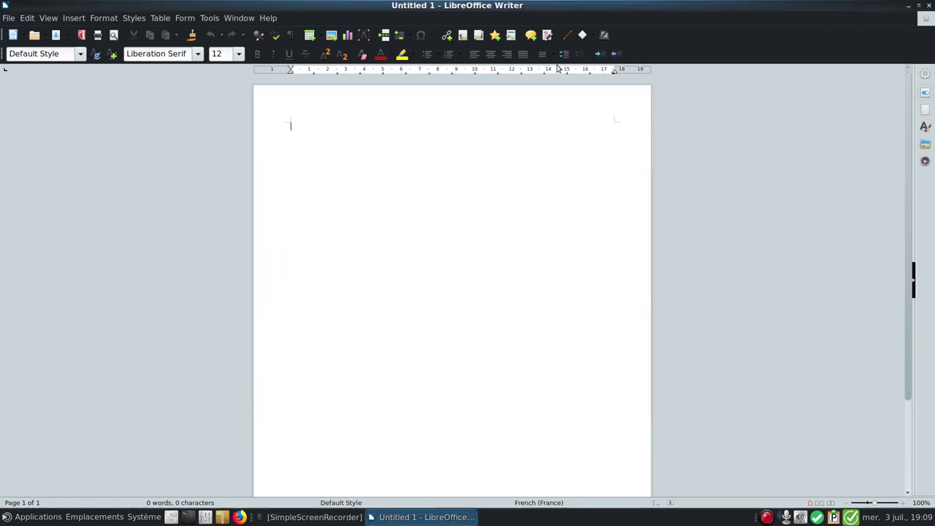
{"action": "left_click", "coordinate": [929, 6]}
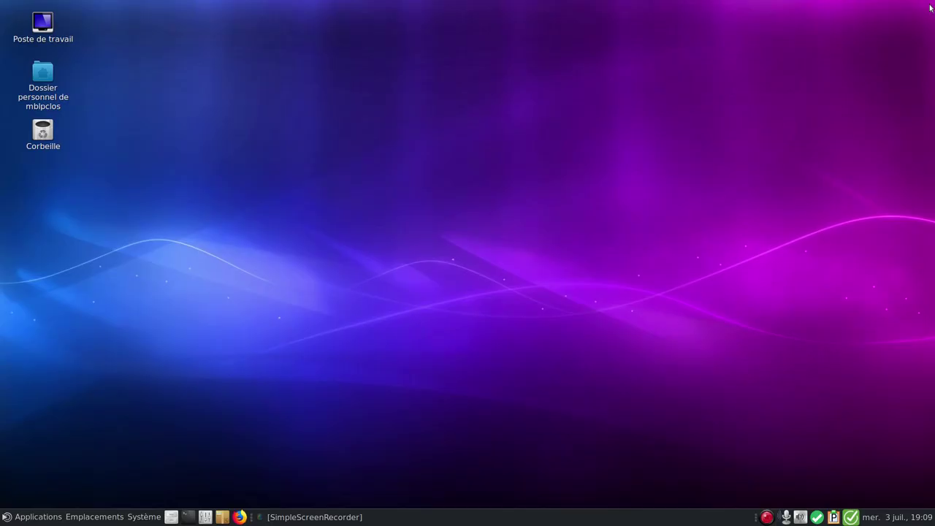
Launch GIMP from the graphics applications and look through the video applications while it loads
{"action": "left_click", "coordinate": [39, 520]}
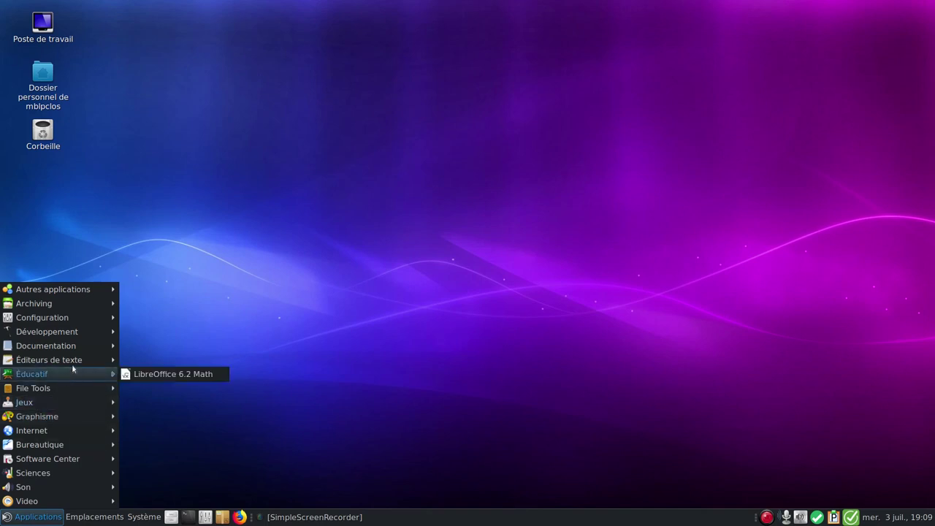
{"action": "mouse_move", "coordinate": [71, 436]}
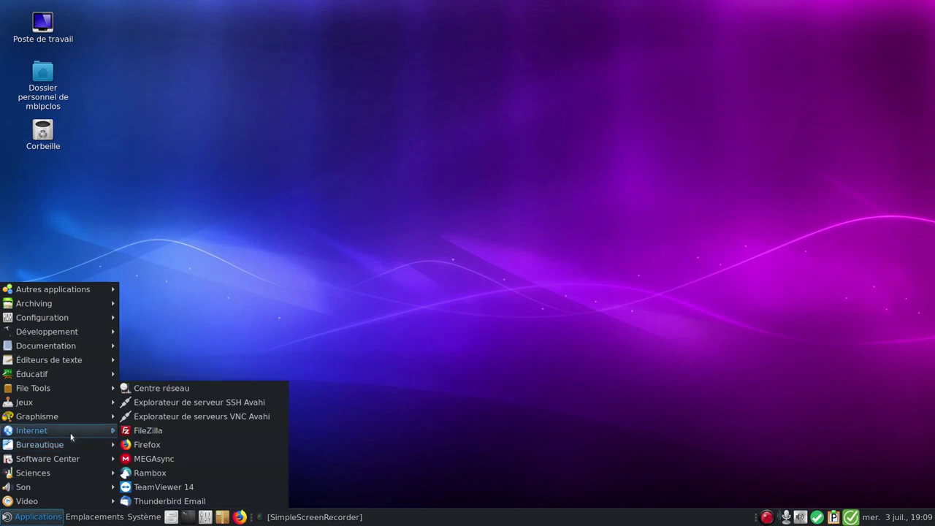
{"action": "mouse_move", "coordinate": [65, 417]}
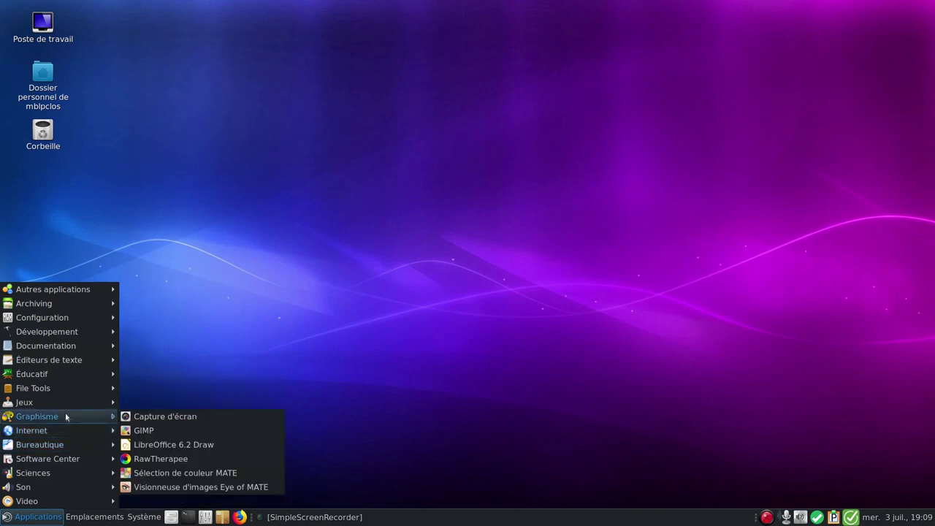
{"action": "left_click", "coordinate": [203, 431]}
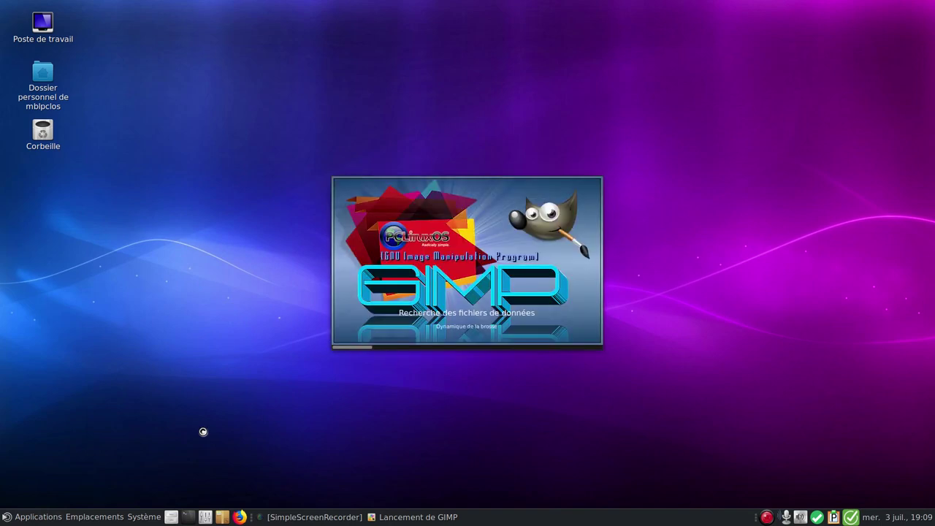
{"action": "left_click", "coordinate": [15, 518]}
{"action": "mouse_move", "coordinate": [33, 501]}
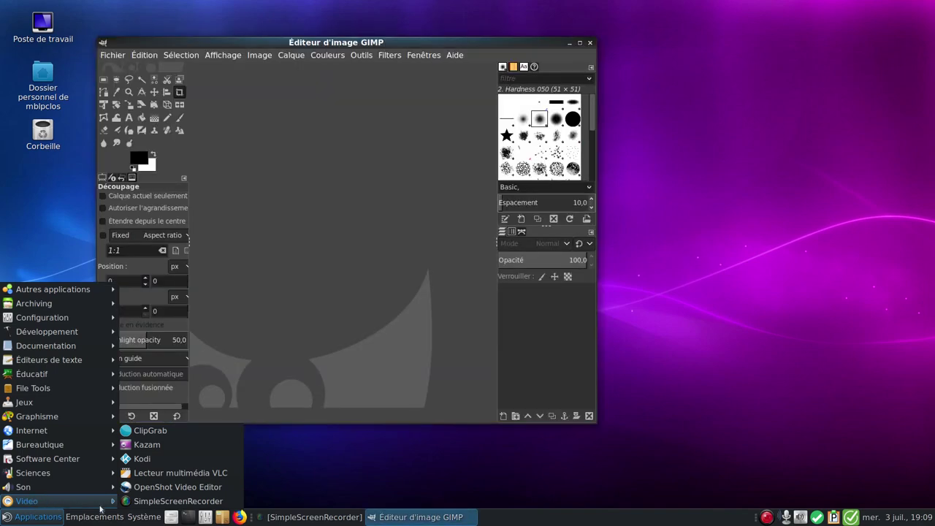
View the GIMP version information and close GIMP
{"action": "left_click", "coordinate": [454, 56]}
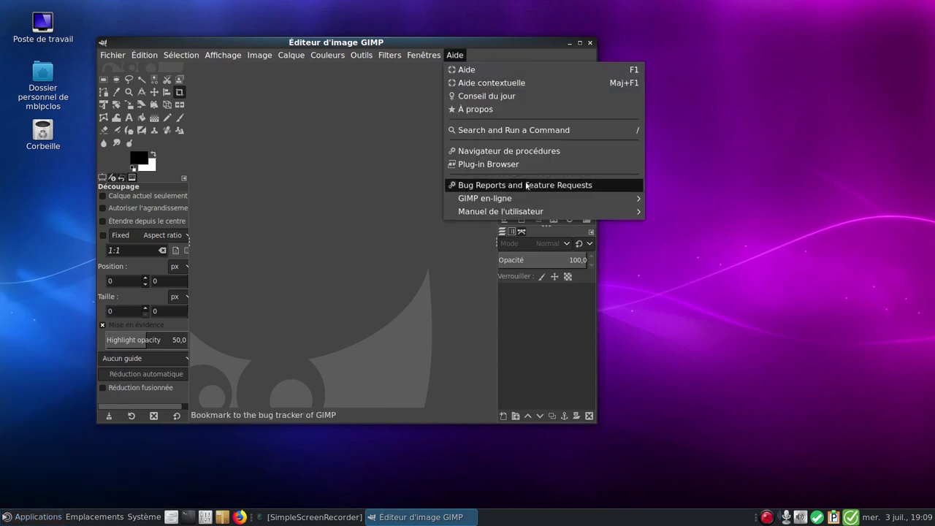
{"action": "left_click", "coordinate": [475, 109]}
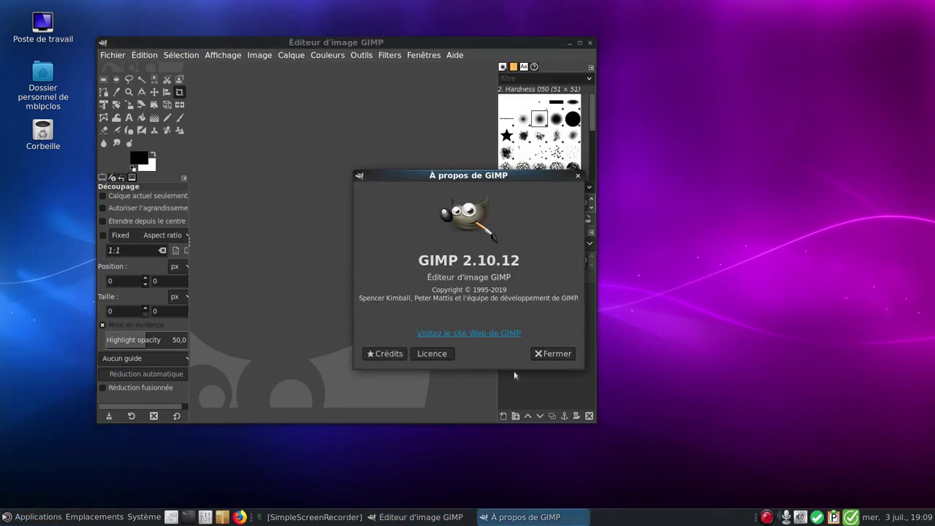
{"action": "left_click", "coordinate": [549, 354]}
{"action": "left_click", "coordinate": [591, 43]}
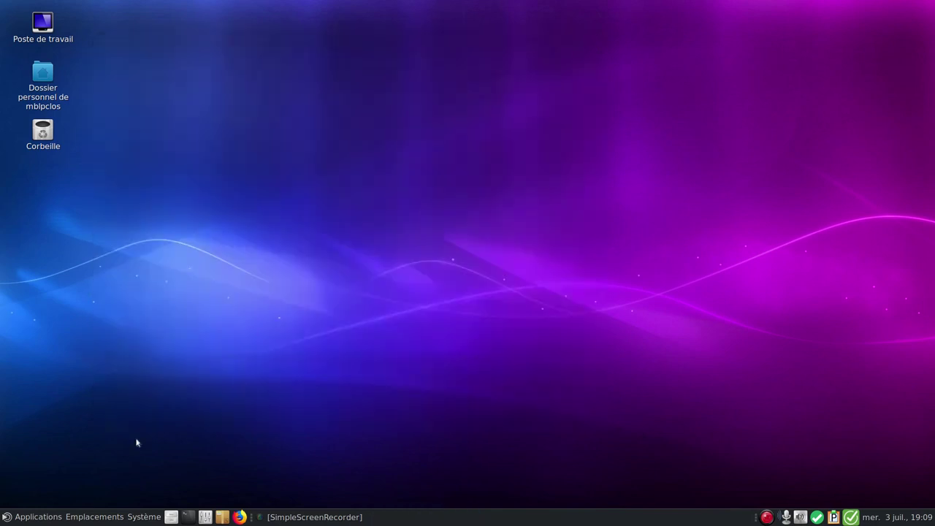
Launch the VLC media player from the sound applications and accept its privacy notice with network access to metadata left disallowed
{"action": "left_click", "coordinate": [18, 520]}
{"action": "mouse_move", "coordinate": [66, 486]}
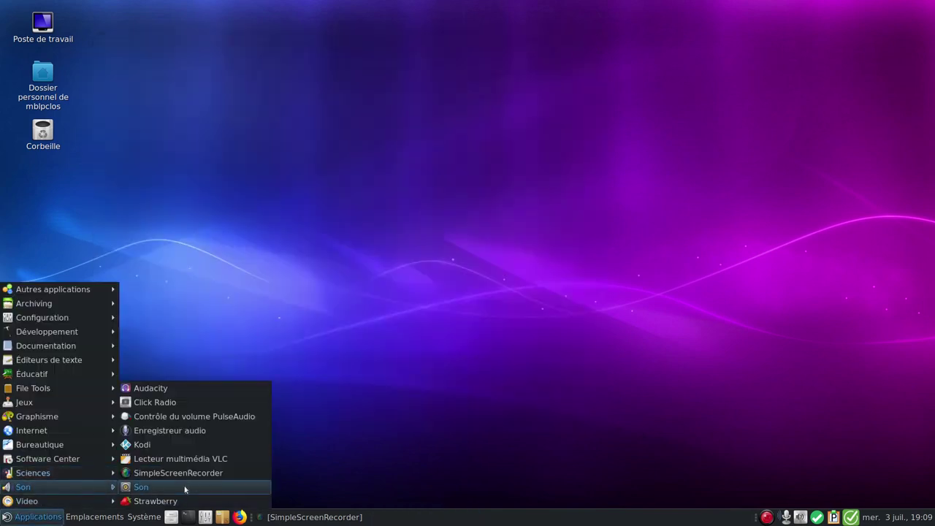
{"action": "left_click", "coordinate": [217, 458]}
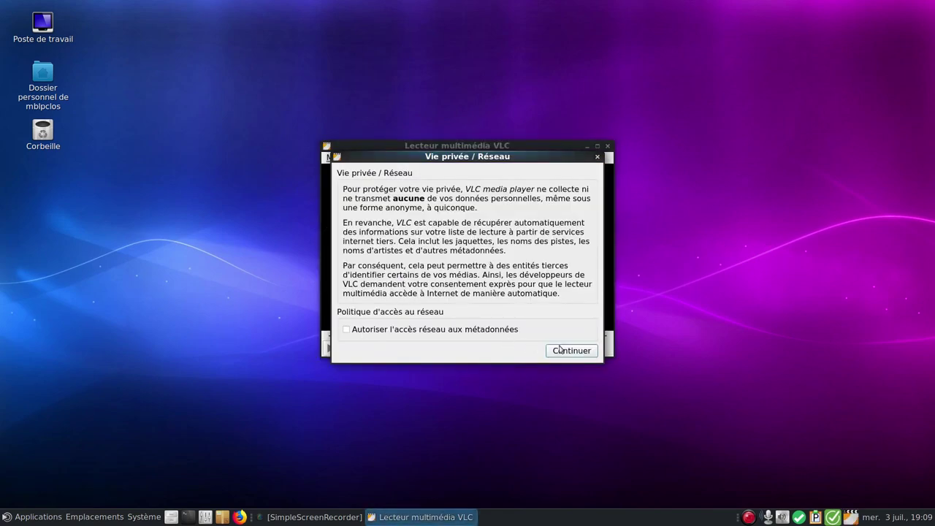
{"action": "left_click", "coordinate": [560, 350]}
View the VLC version information and close it
{"action": "left_click", "coordinate": [561, 157]}
{"action": "left_click", "coordinate": [592, 187]}
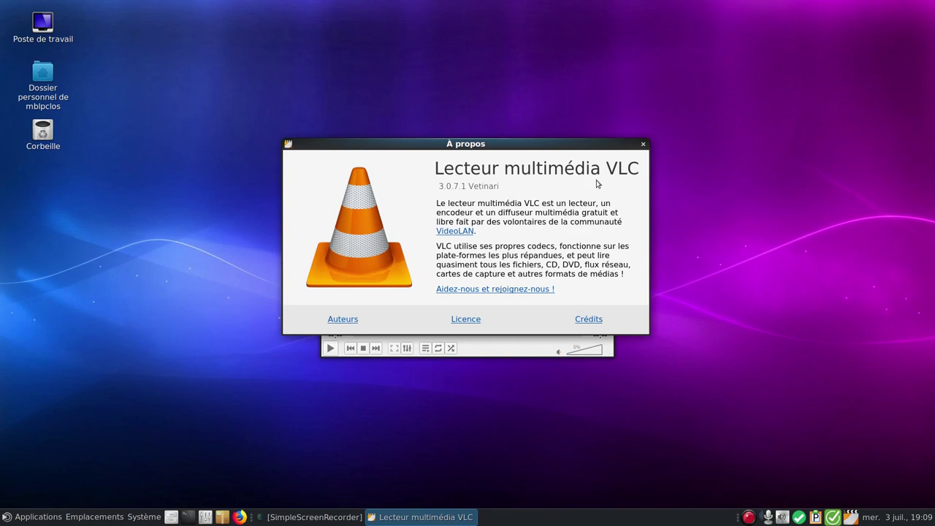
{"action": "left_click", "coordinate": [643, 145]}
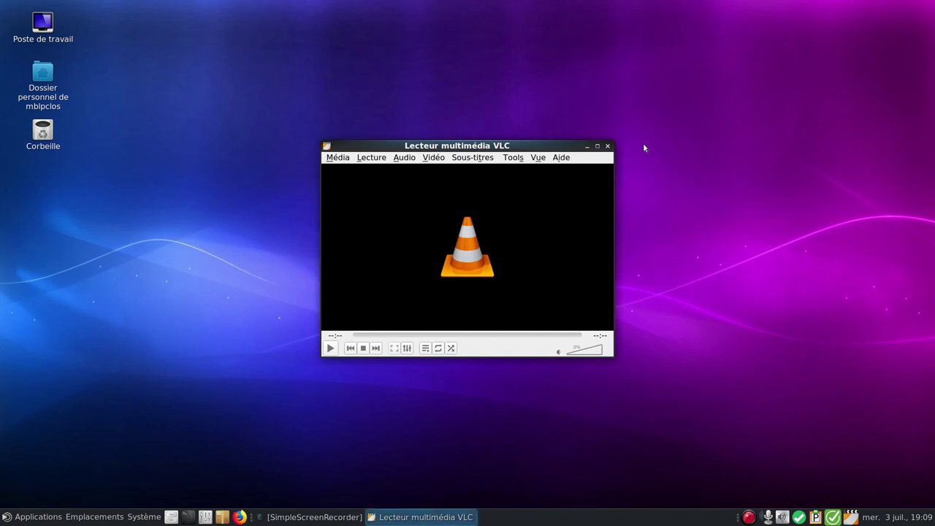
Launch Firefox, view its version information, and close the information window
{"action": "left_click", "coordinate": [239, 517]}
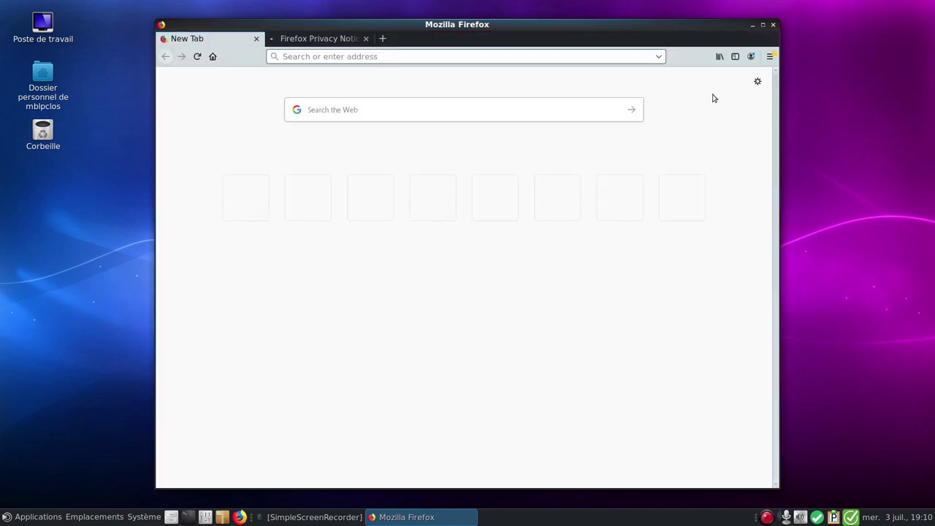
{"action": "left_click", "coordinate": [769, 57]}
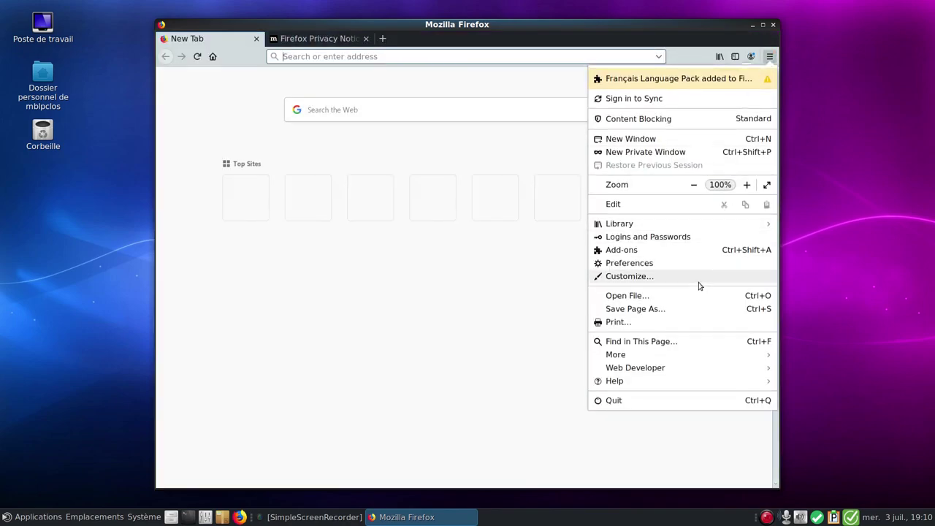
{"action": "left_click", "coordinate": [653, 385]}
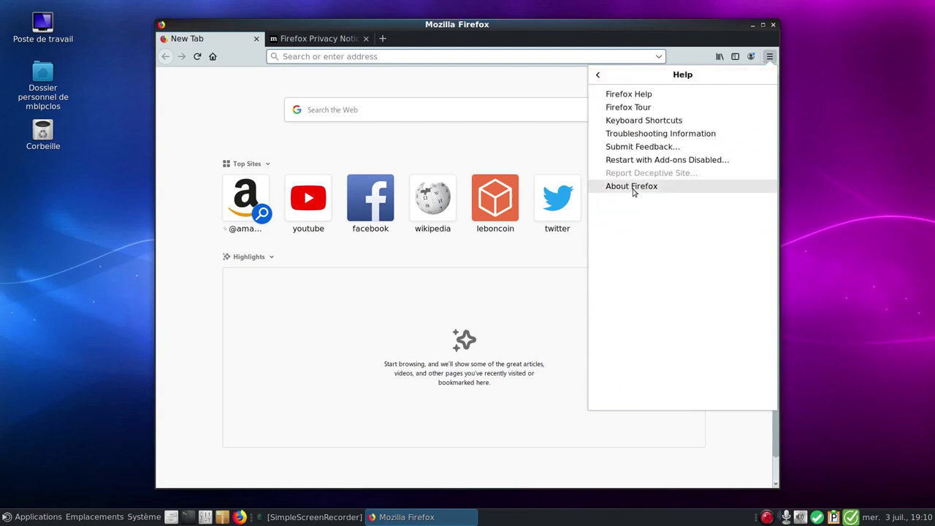
{"action": "left_click", "coordinate": [633, 187]}
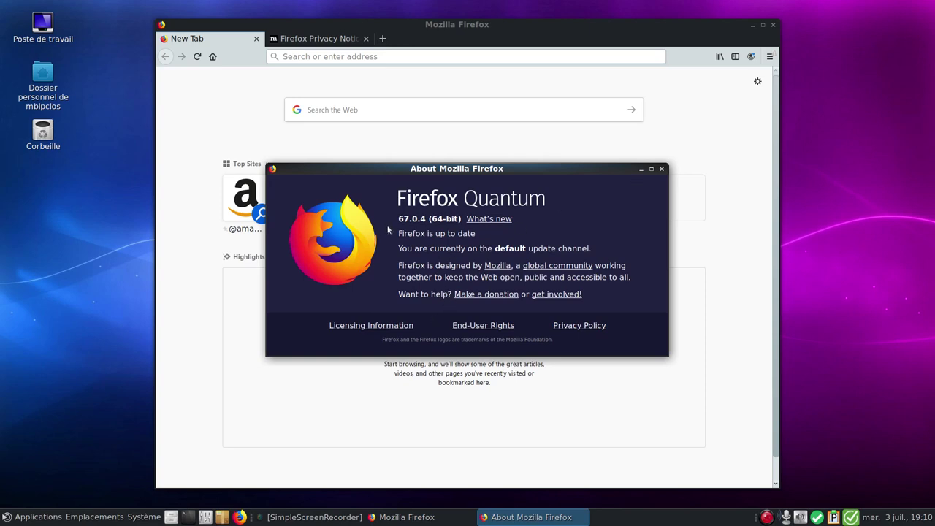
{"action": "left_click", "coordinate": [662, 169]}
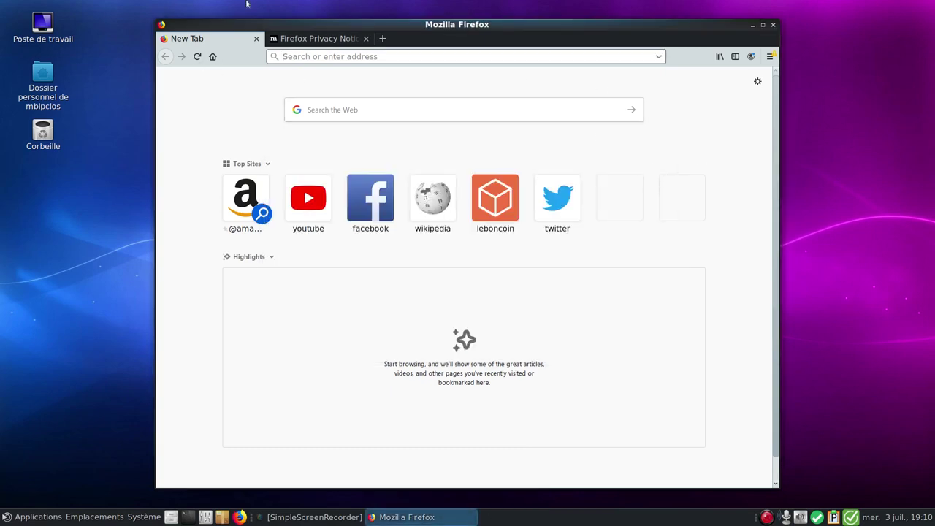
Show the Firefox menu bar and open the Language section of the general preferences
{"action": "right_click", "coordinate": [467, 44]}
{"action": "left_click", "coordinate": [485, 94]}
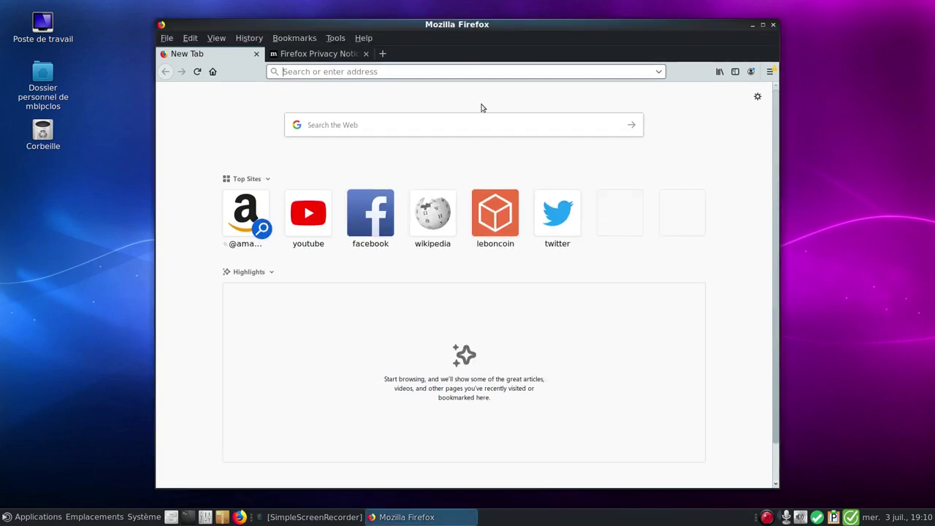
{"action": "left_click", "coordinate": [193, 38]}
{"action": "left_click", "coordinate": [212, 165]}
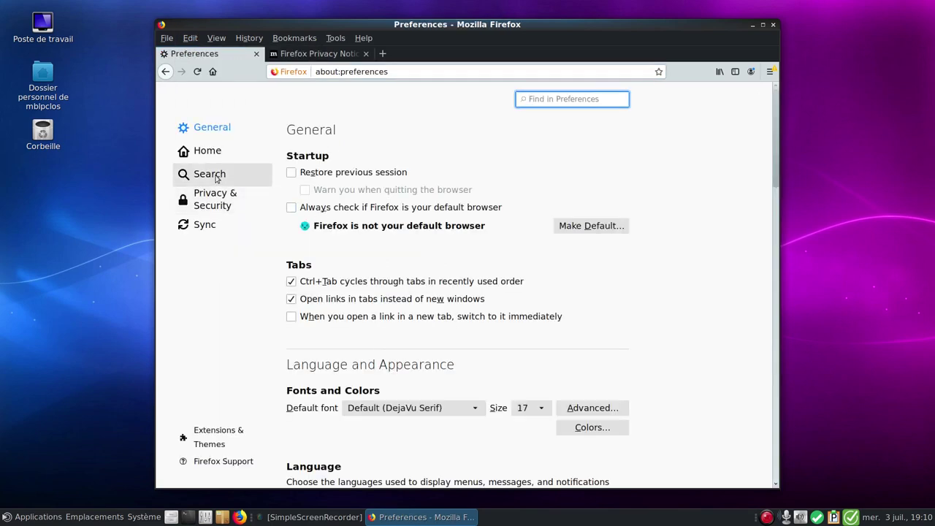
{"action": "scroll", "coordinate": [453, 290], "scroll_direction": "down", "scroll_amount": 6}
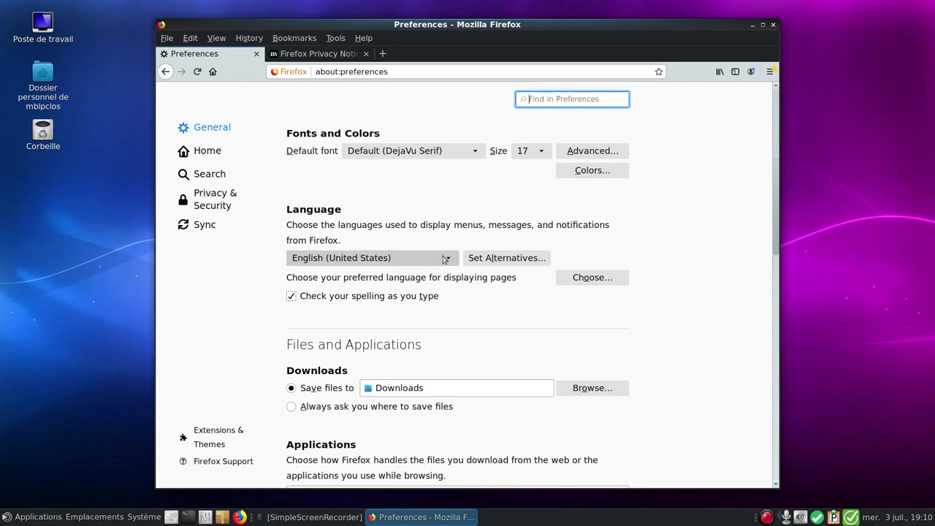
Add French as the first Firefox display language and confirm the language settings
{"action": "left_click", "coordinate": [443, 259]}
{"action": "left_click", "coordinate": [348, 289]}
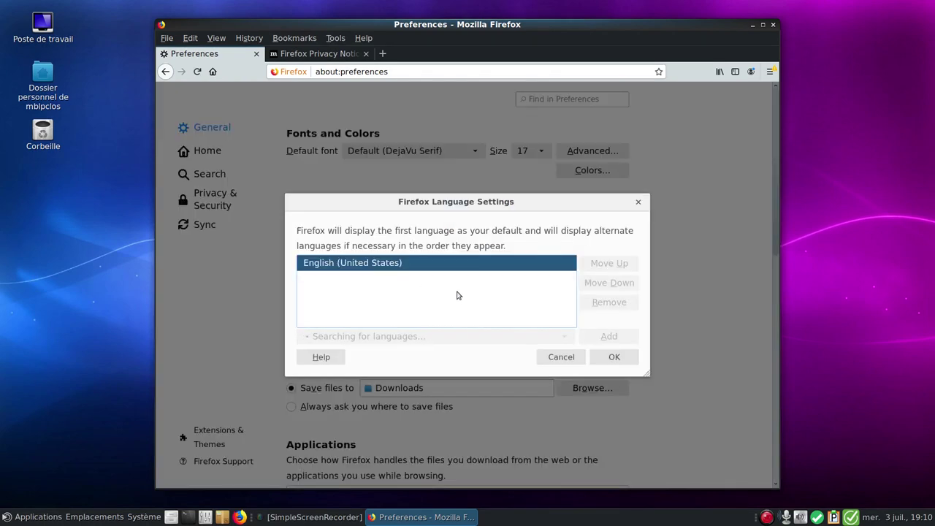
{"action": "left_click", "coordinate": [491, 337]}
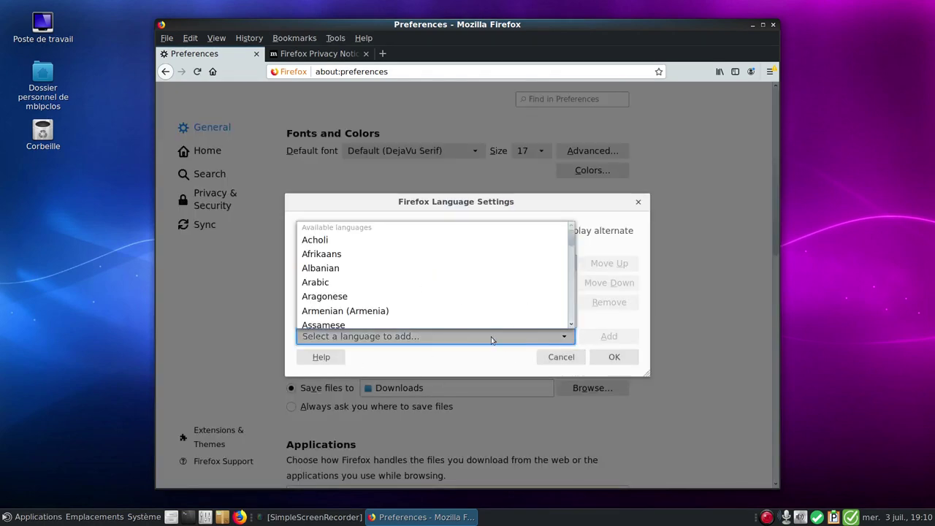
{"action": "scroll", "coordinate": [433, 288], "scroll_direction": "down", "scroll_amount": 12}
{"action": "scroll", "coordinate": [409, 295], "scroll_direction": "up", "scroll_amount": 4}
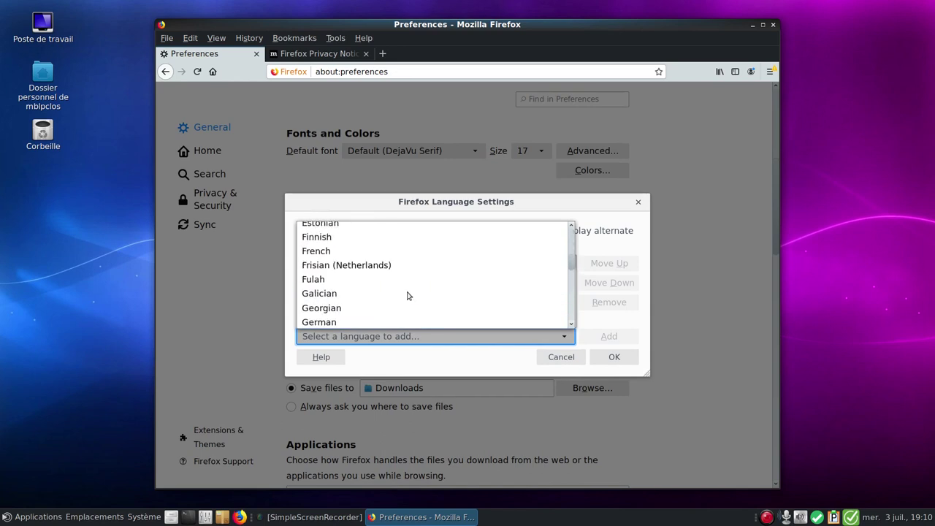
{"action": "scroll", "coordinate": [362, 280], "scroll_direction": "up", "scroll_amount": 1}
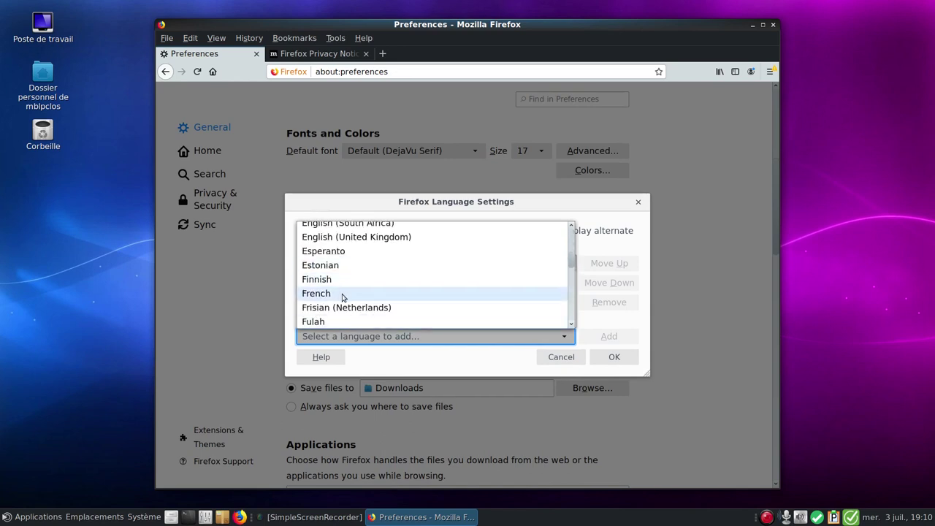
{"action": "left_click", "coordinate": [346, 295]}
{"action": "left_click", "coordinate": [605, 339]}
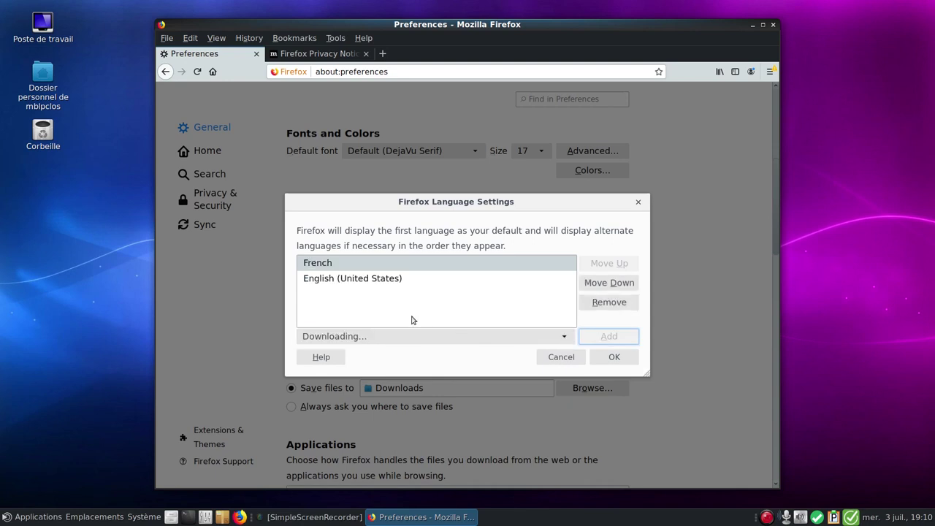
{"action": "left_click", "coordinate": [614, 357]}
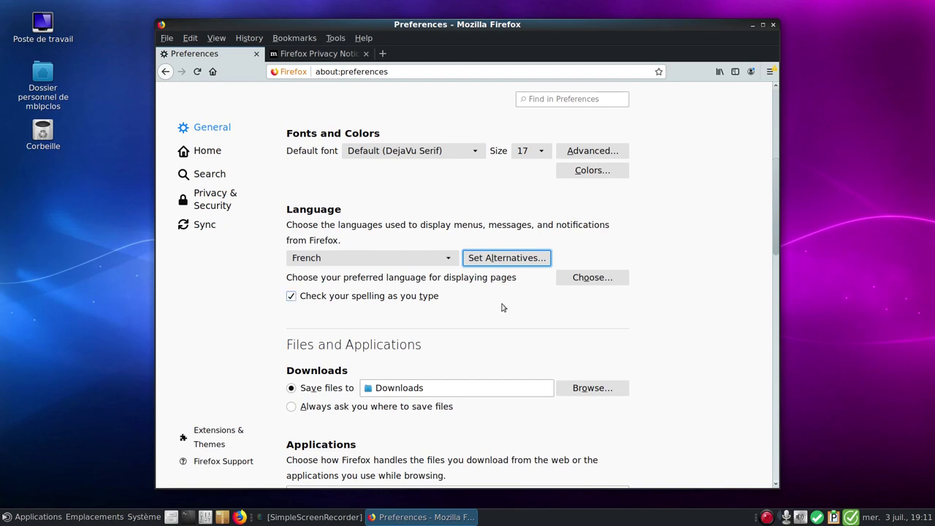
Add French (France) [fr-fr] to the preferred languages for displaying web pages and confirm
{"action": "left_click", "coordinate": [569, 280]}
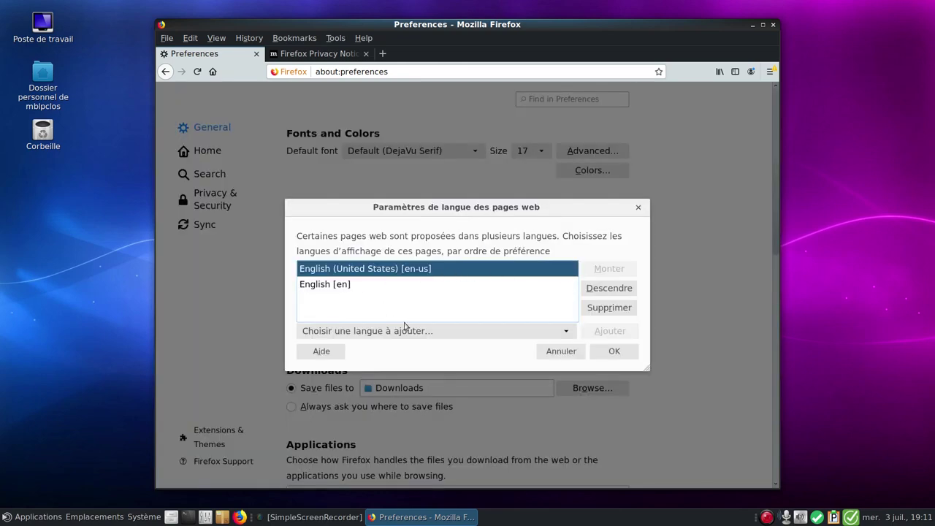
{"action": "left_click", "coordinate": [483, 334]}
{"action": "scroll", "coordinate": [418, 309], "scroll_direction": "down", "scroll_amount": 10}
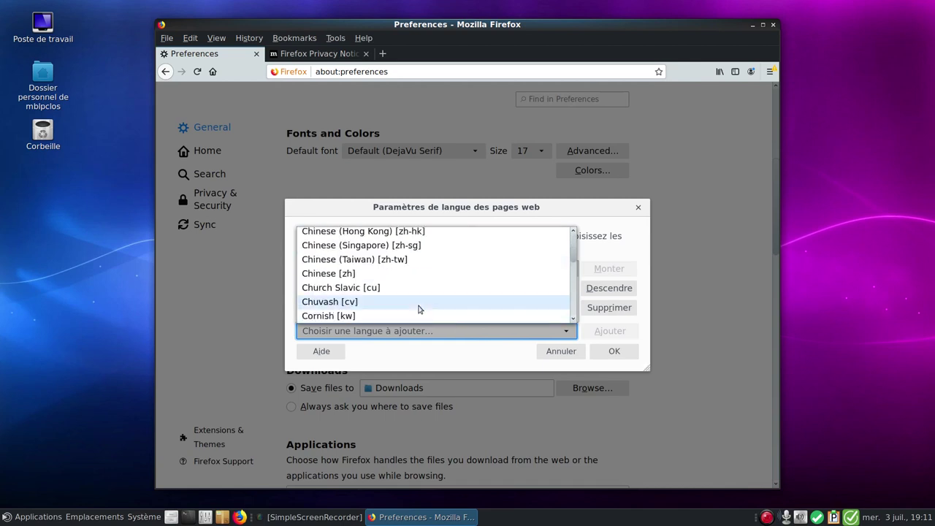
{"action": "scroll", "coordinate": [418, 309], "scroll_direction": "down", "scroll_amount": 12}
{"action": "scroll", "coordinate": [403, 300], "scroll_direction": "up", "scroll_amount": 1}
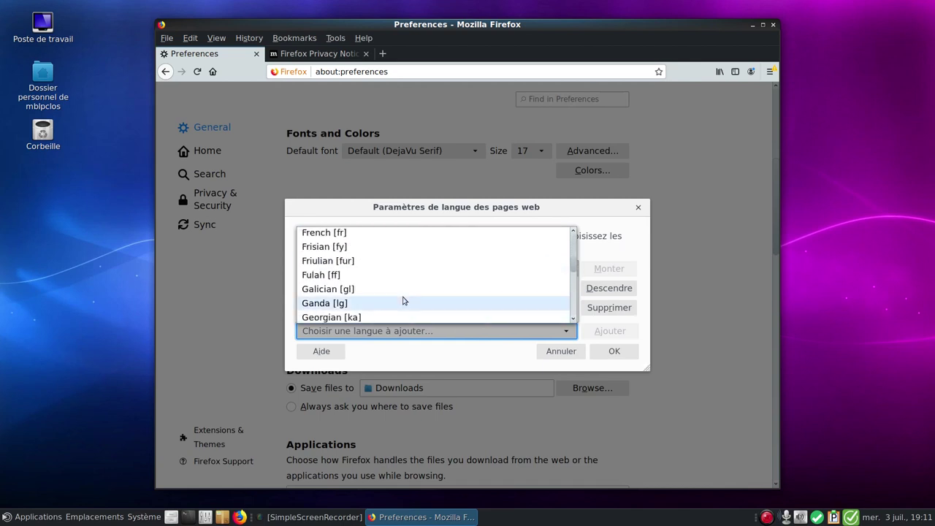
{"action": "scroll", "coordinate": [402, 300], "scroll_direction": "down", "scroll_amount": 1}
{"action": "scroll", "coordinate": [402, 300], "scroll_direction": "up", "scroll_amount": 4}
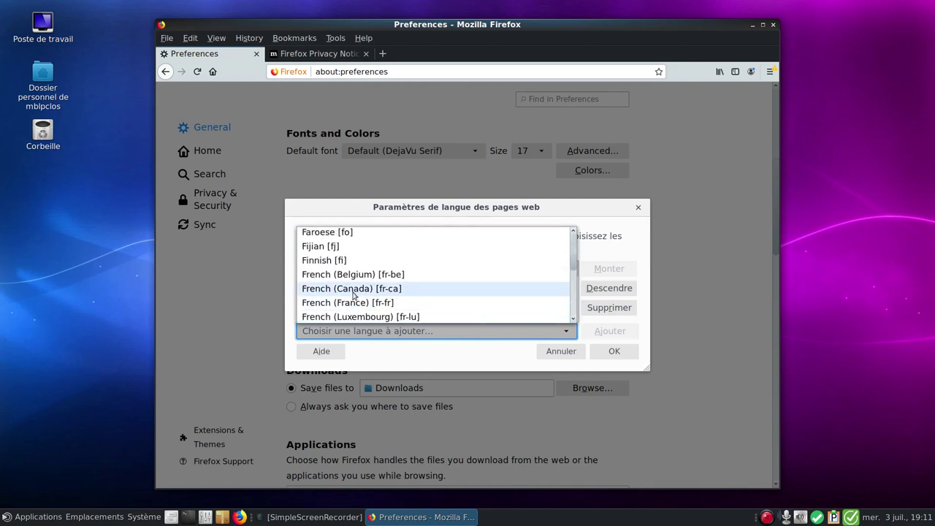
{"action": "left_click", "coordinate": [365, 304]}
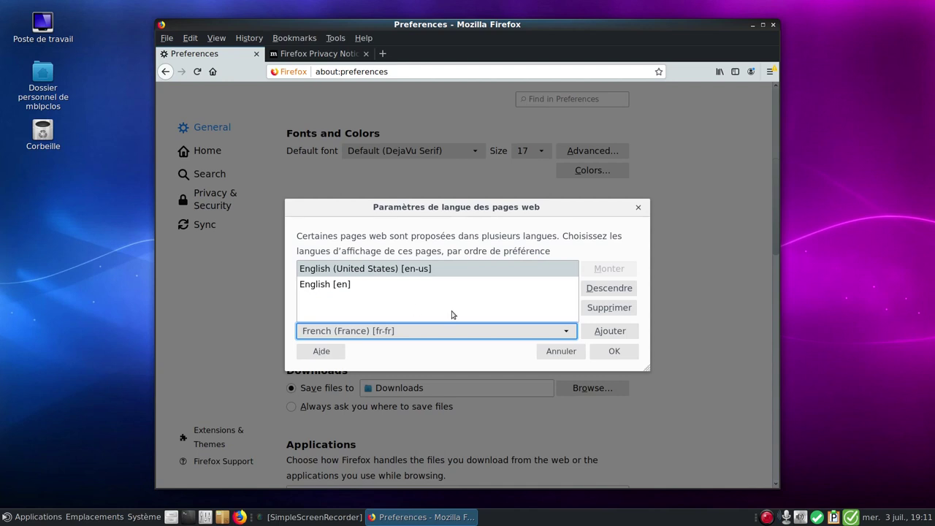
{"action": "left_click", "coordinate": [601, 335]}
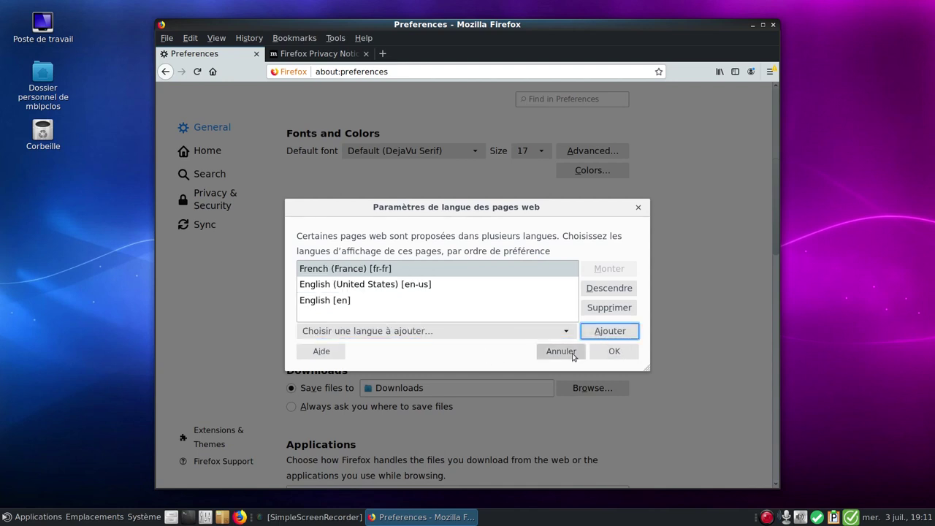
{"action": "left_click", "coordinate": [612, 353]}
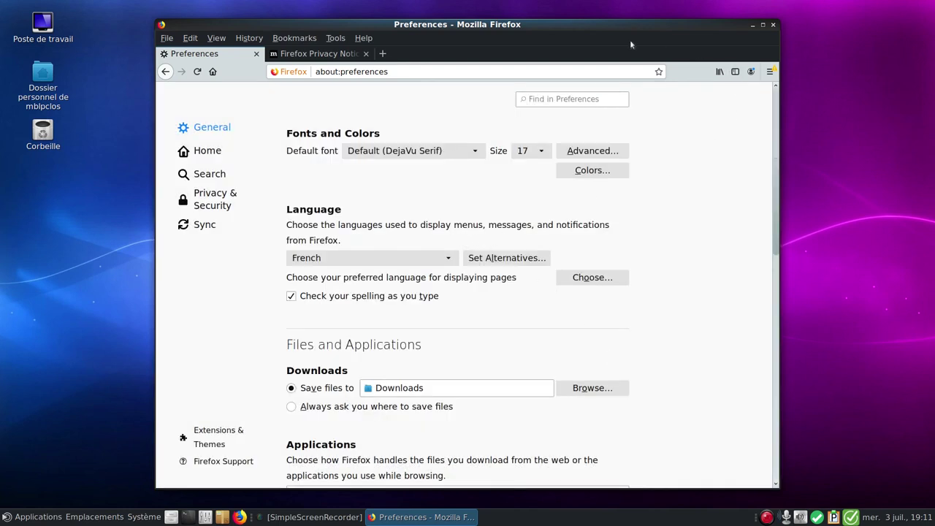
Quit Firefox with all its tabs, relaunch it to check the interface language, and close it again
{"action": "left_click", "coordinate": [773, 24]}
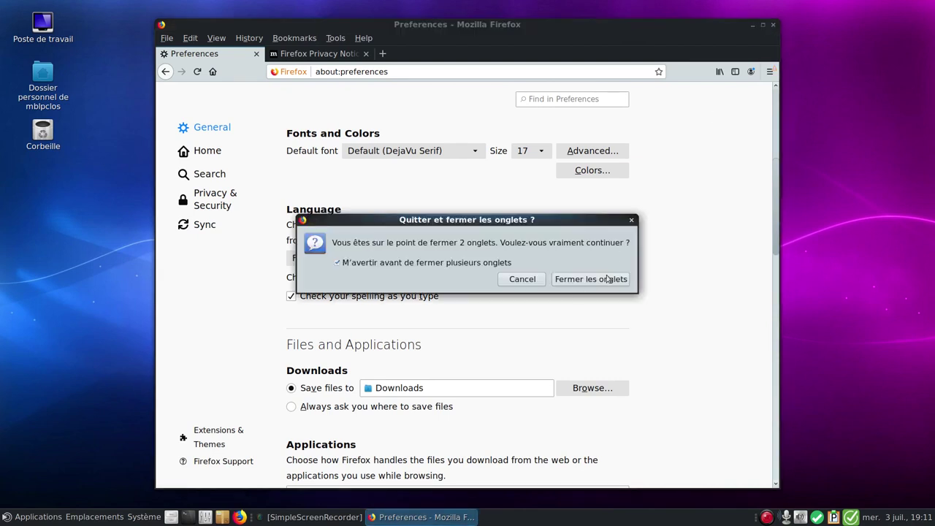
{"action": "left_click", "coordinate": [598, 279]}
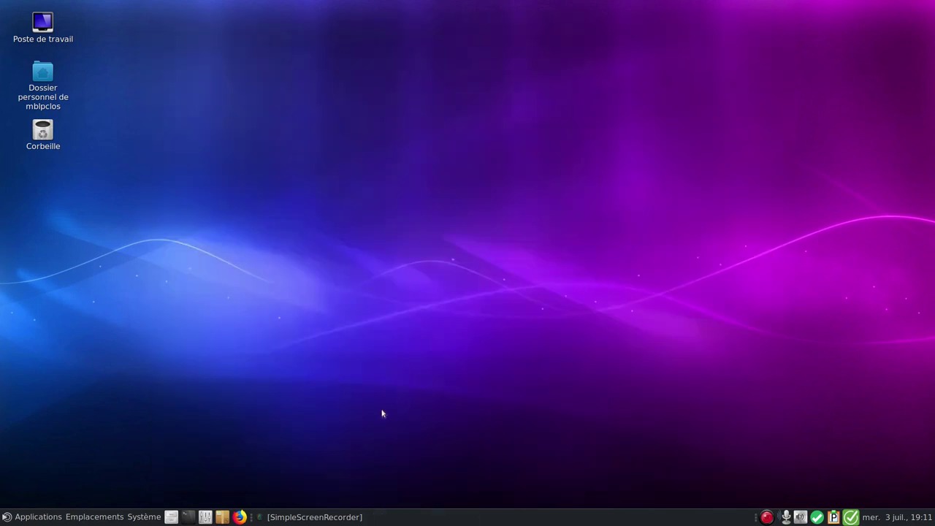
{"action": "left_click", "coordinate": [239, 516]}
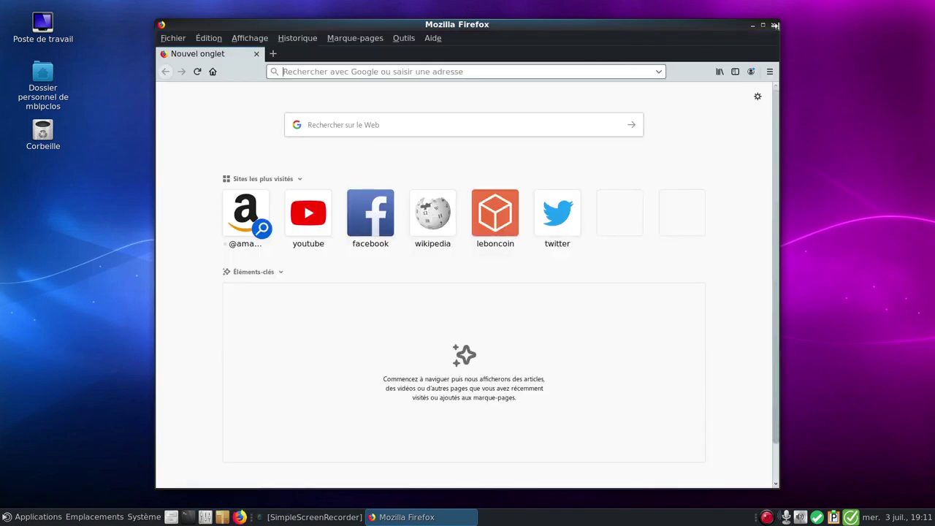
{"action": "left_click", "coordinate": [773, 25]}
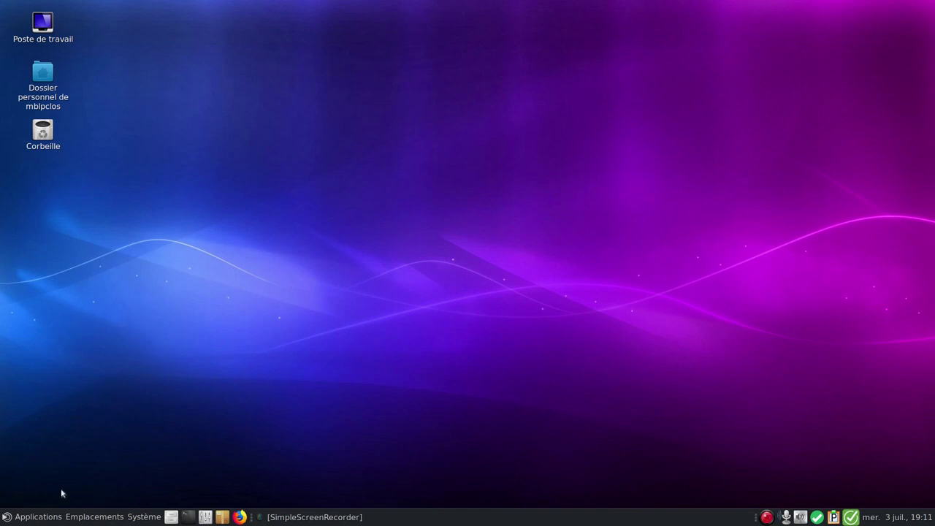
Launch the LibreOffice manager from the office applications, enter the administrative password, and proceed with the install, reinstall or update option
{"action": "left_click", "coordinate": [15, 519]}
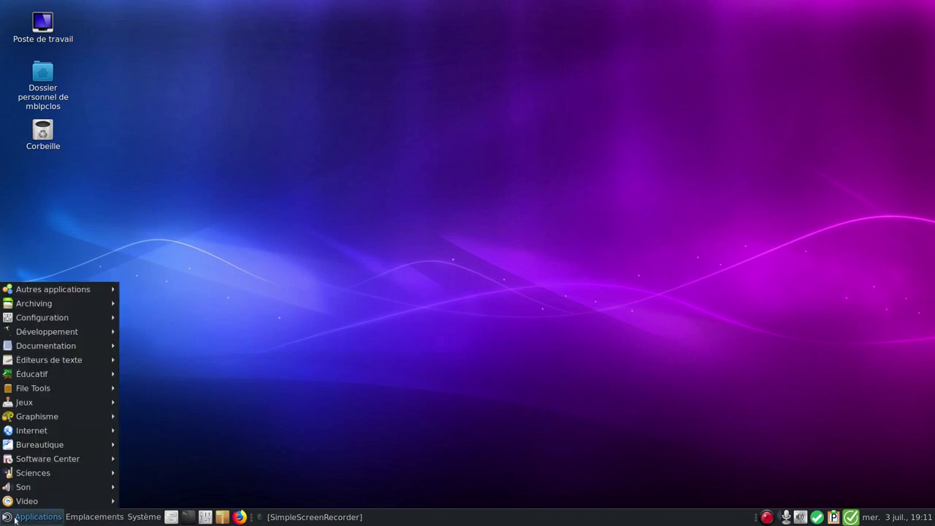
{"action": "mouse_move", "coordinate": [88, 449]}
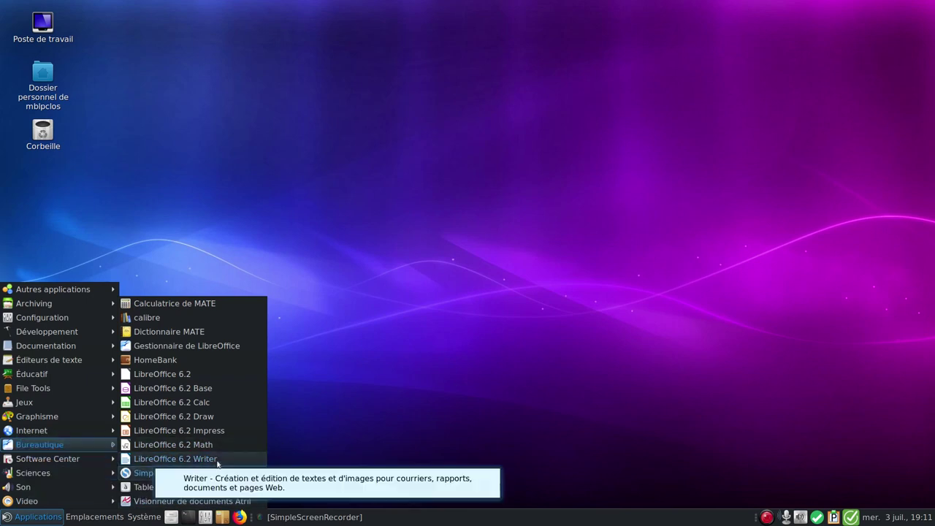
{"action": "left_click", "coordinate": [212, 346]}
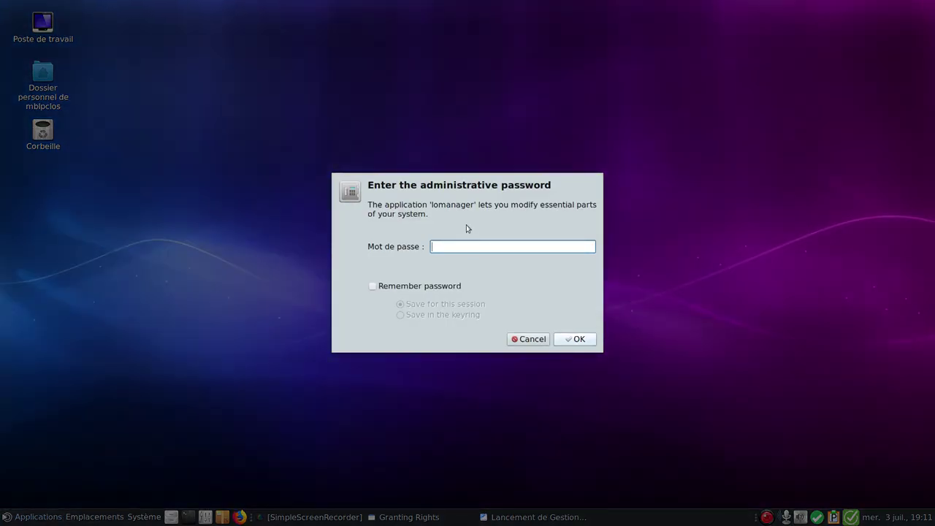
{"action": "type", "text": "••"}
{"action": "key", "text": "Return"}
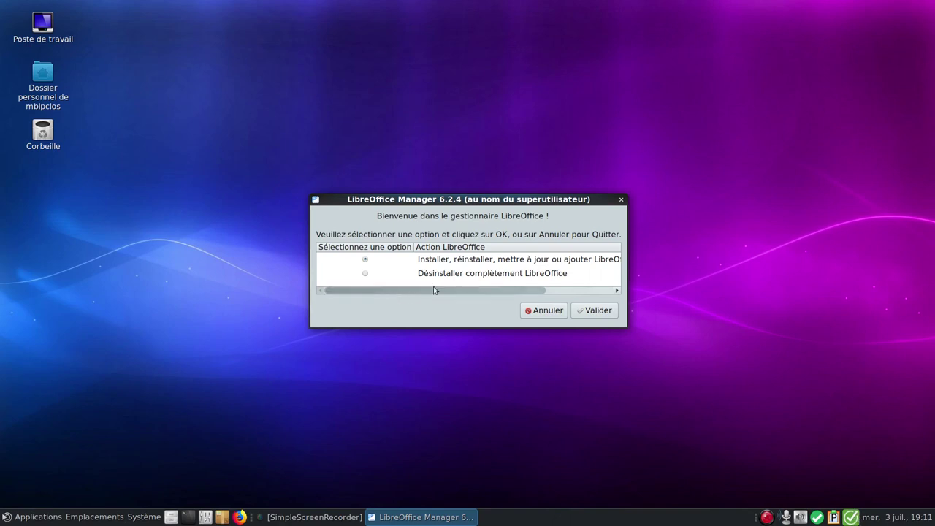
{"action": "left_click", "coordinate": [599, 310]}
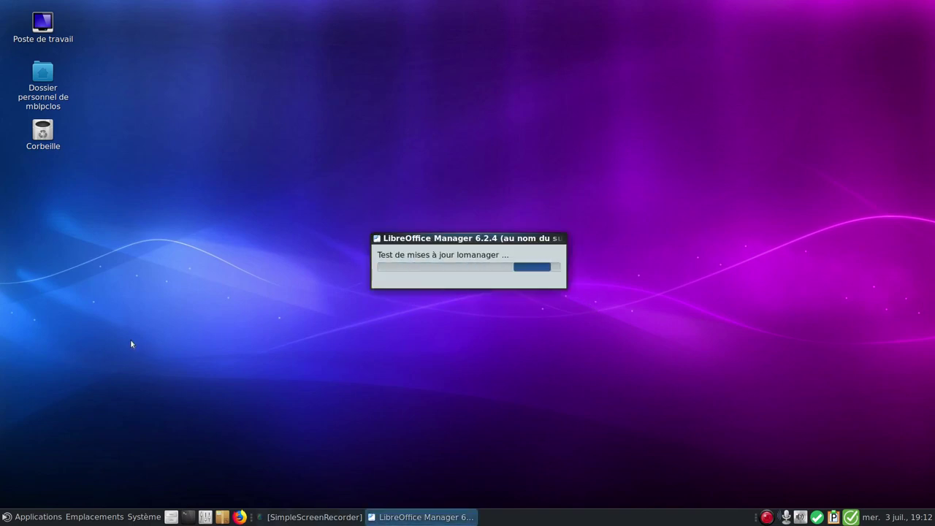
Launch the MATE system monitor, view the PCLinuxOS version, kernel and hardware information, and close it
{"action": "left_click", "coordinate": [6, 517]}
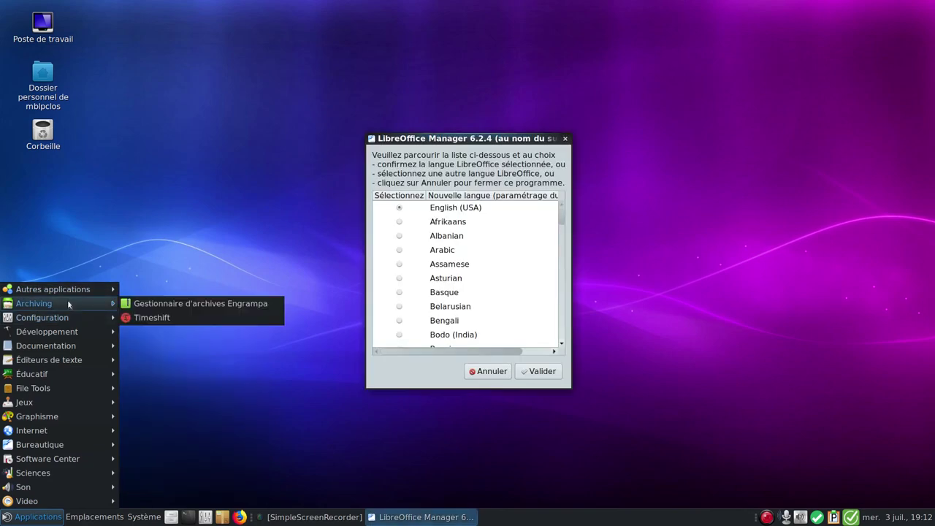
{"action": "mouse_move", "coordinate": [64, 291]}
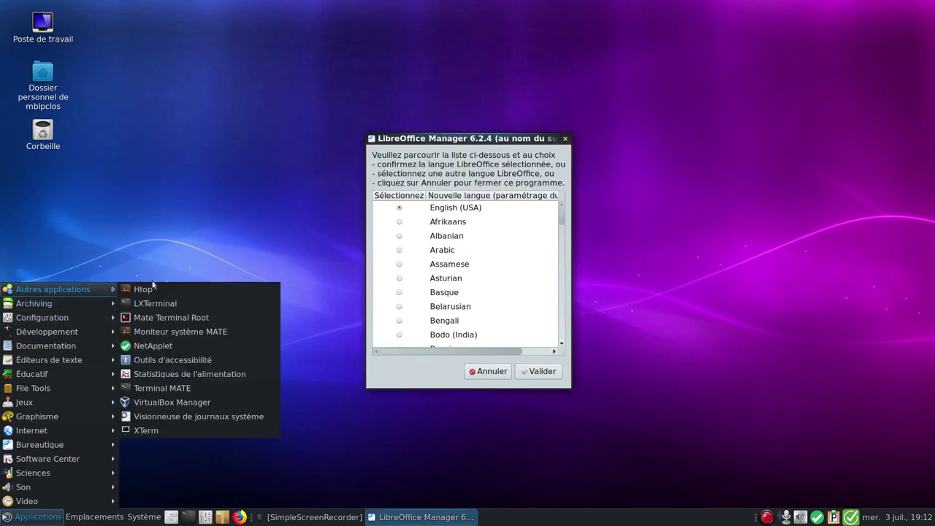
{"action": "left_click", "coordinate": [183, 333]}
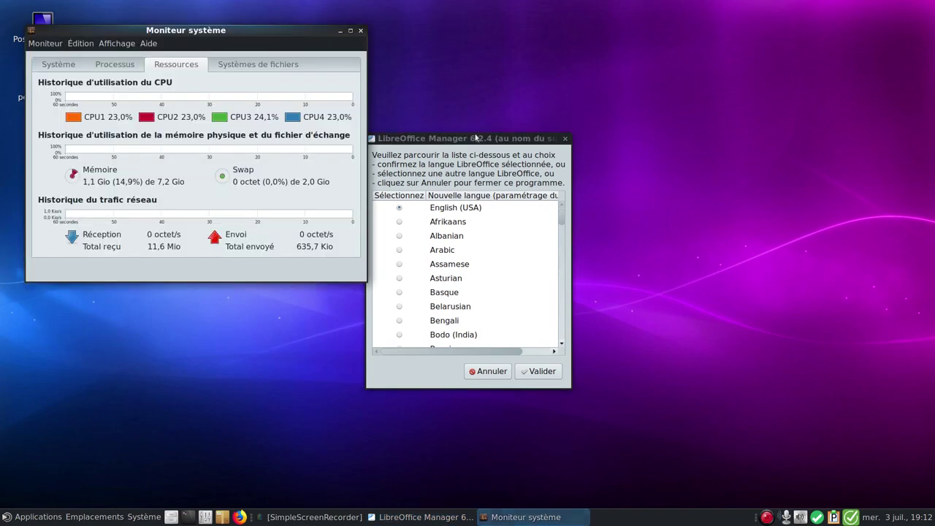
{"action": "left_click_drag", "start_coordinate": [475, 138], "coordinate": [651, 129]}
{"action": "left_click", "coordinate": [111, 59]}
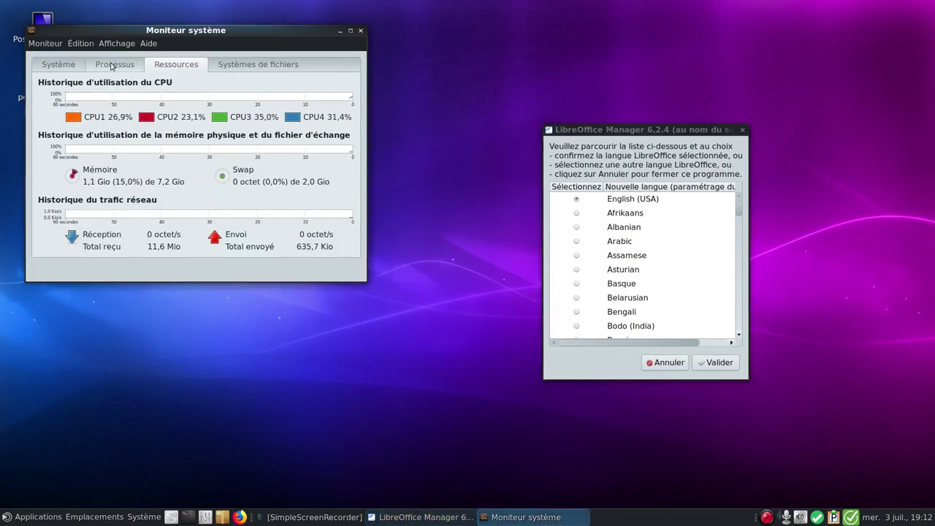
{"action": "scroll", "coordinate": [112, 66], "scroll_direction": "up", "scroll_amount": 2}
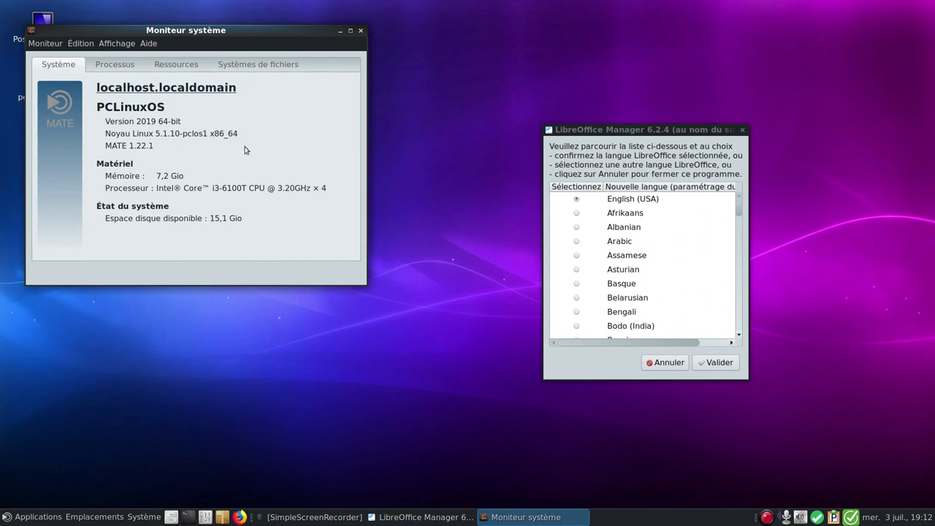
{"action": "left_click", "coordinate": [361, 31]}
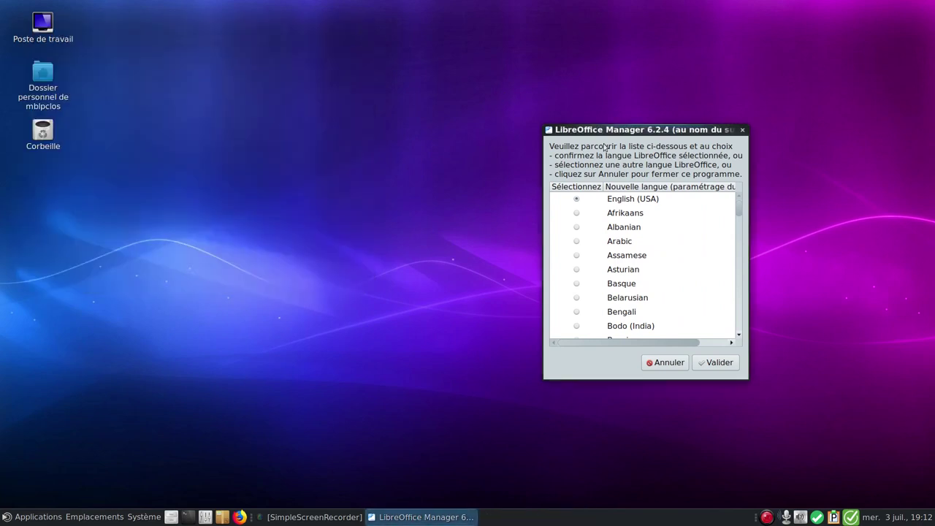
Select French as the new LibreOffice language, start its installation, and agree to erase the downloaded RPM packages
{"action": "left_click_drag", "start_coordinate": [632, 135], "coordinate": [456, 76]}
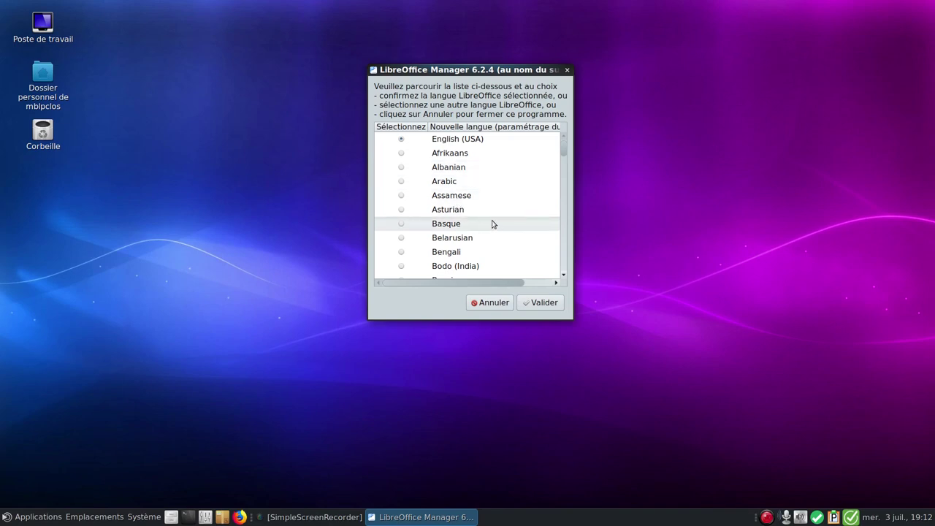
{"action": "scroll", "coordinate": [492, 223], "scroll_direction": "down", "scroll_amount": 1}
{"action": "scroll", "coordinate": [492, 223], "scroll_direction": "down", "scroll_amount": 5}
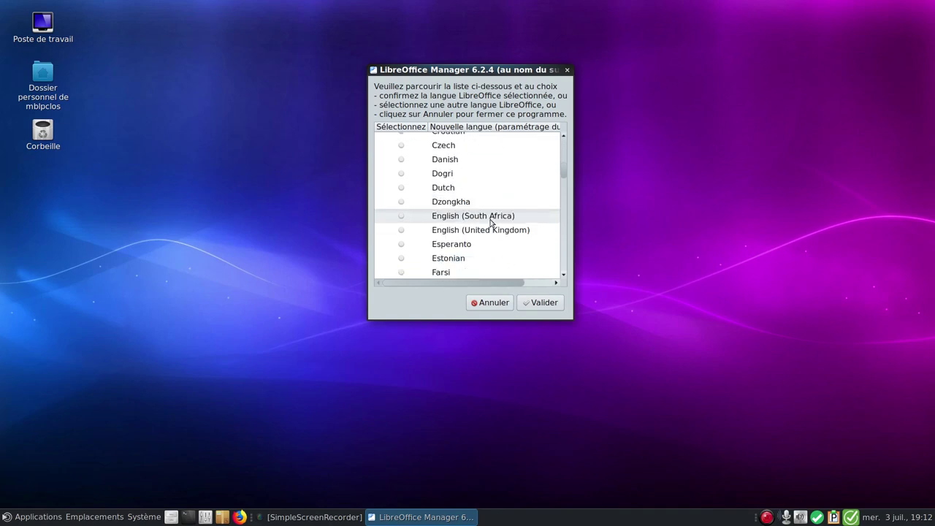
{"action": "scroll", "coordinate": [481, 192], "scroll_direction": "down", "scroll_amount": 1}
{"action": "scroll", "coordinate": [482, 193], "scroll_direction": "down", "scroll_amount": 1}
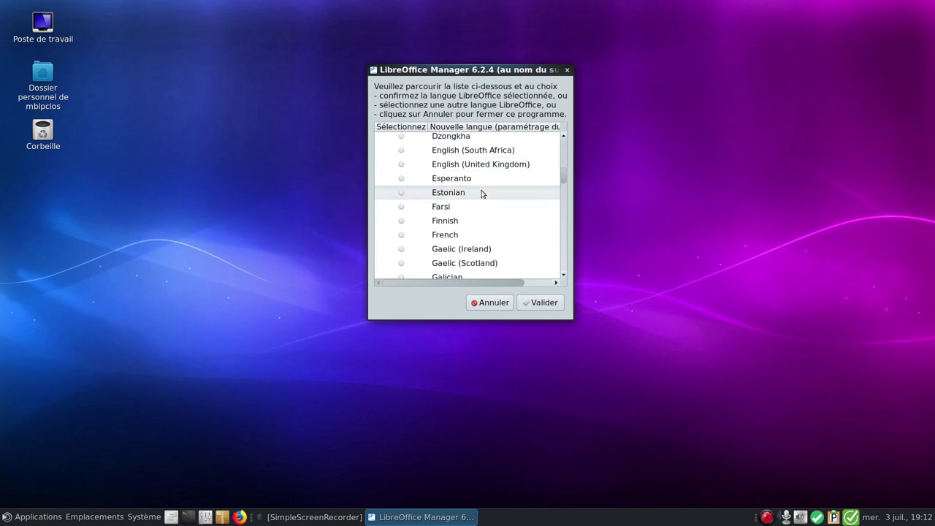
{"action": "left_click", "coordinate": [401, 213]}
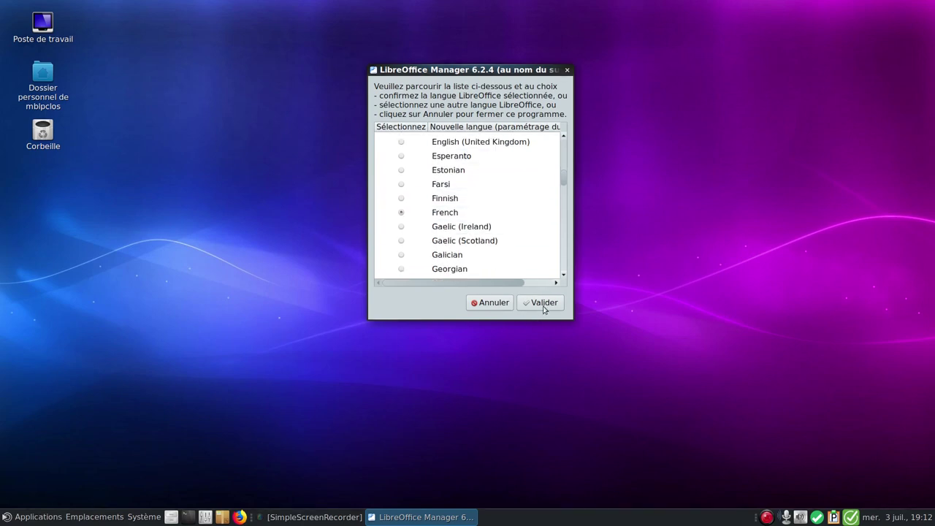
{"action": "left_click", "coordinate": [541, 301]}
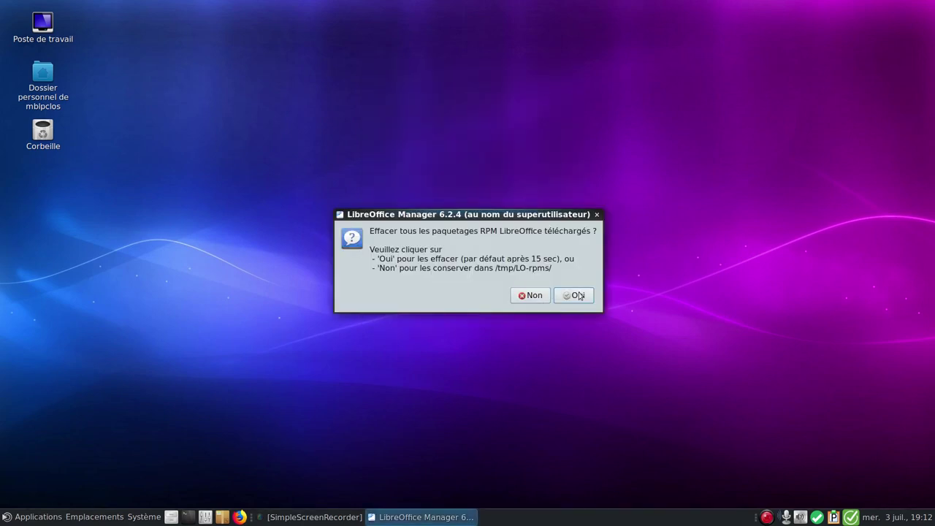
{"action": "left_click", "coordinate": [577, 295]}
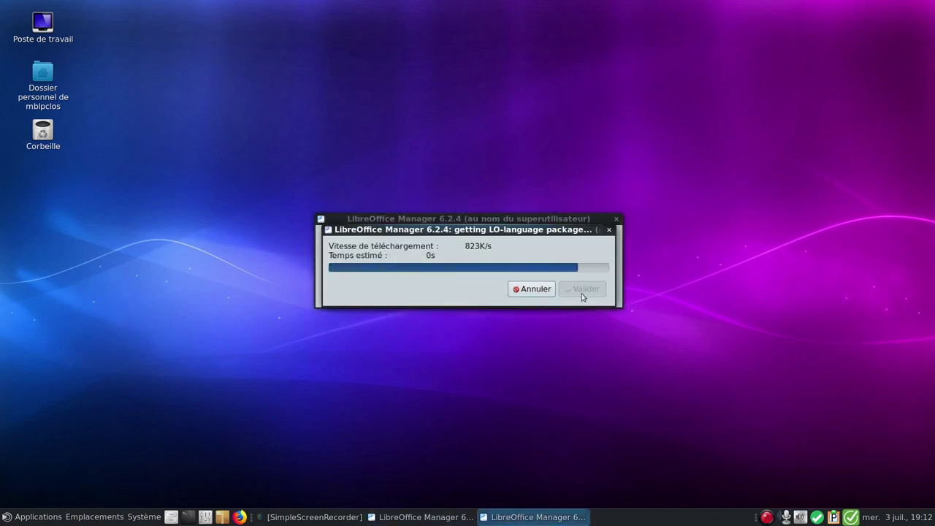
{"action": "left_click", "coordinate": [582, 294]}
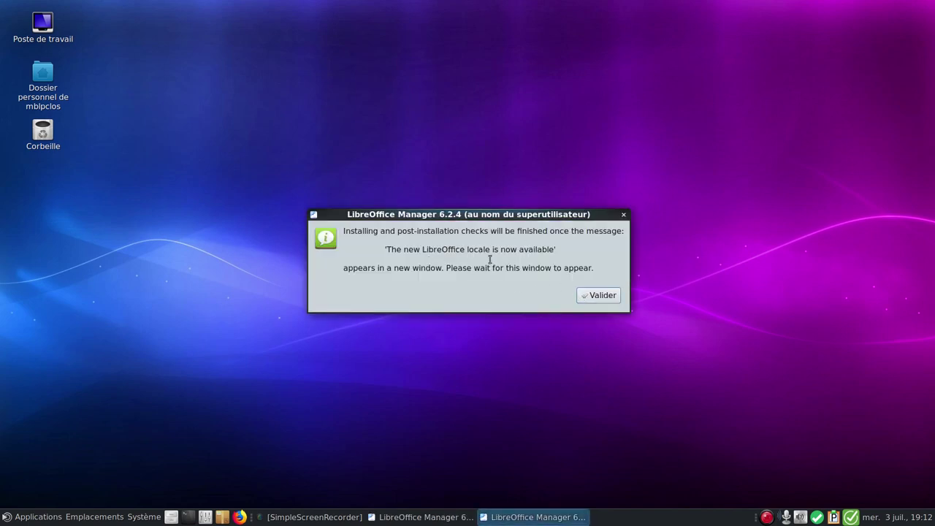
Acknowledge the LibreOffice Manager's language installation messages and launch LibreOffice 6.2 Writer from the office applications
{"action": "left_click", "coordinate": [600, 295]}
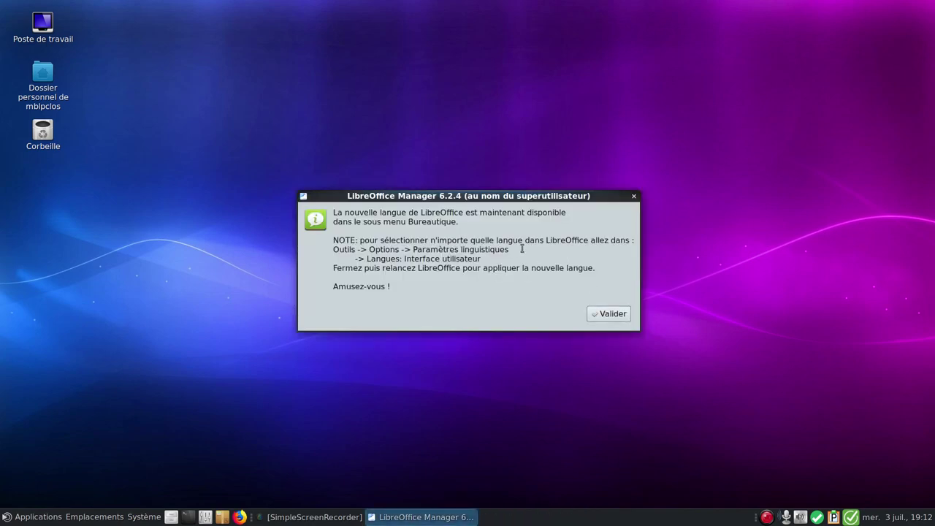
{"action": "left_click", "coordinate": [616, 314]}
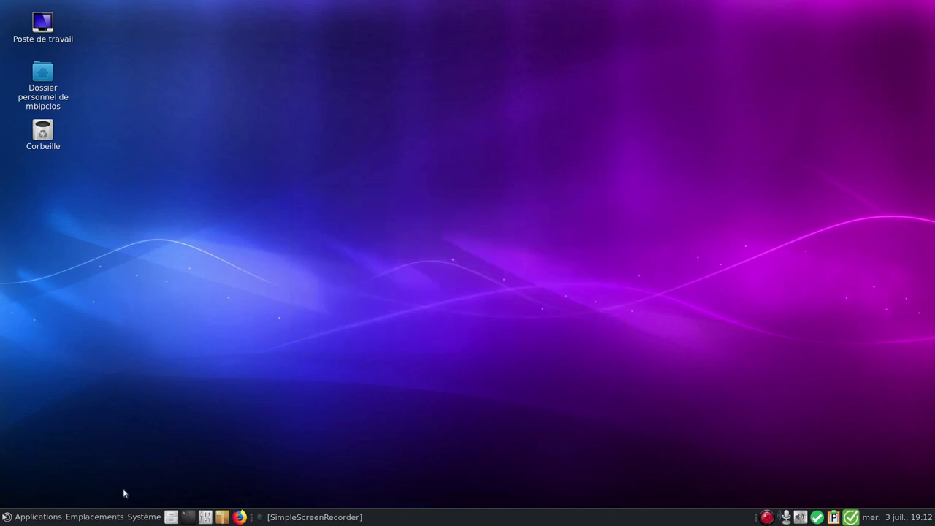
{"action": "left_click", "coordinate": [19, 520]}
{"action": "mouse_move", "coordinate": [53, 437]}
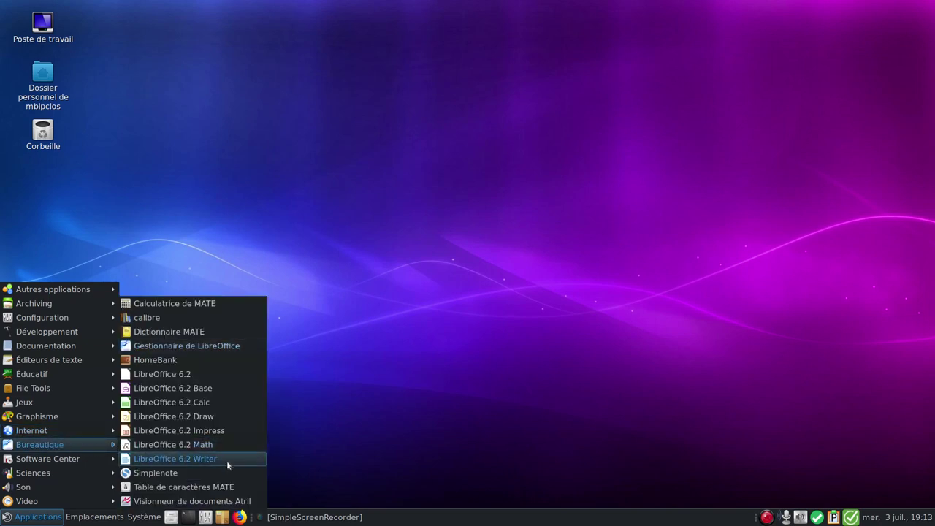
{"action": "left_click", "coordinate": [227, 460]}
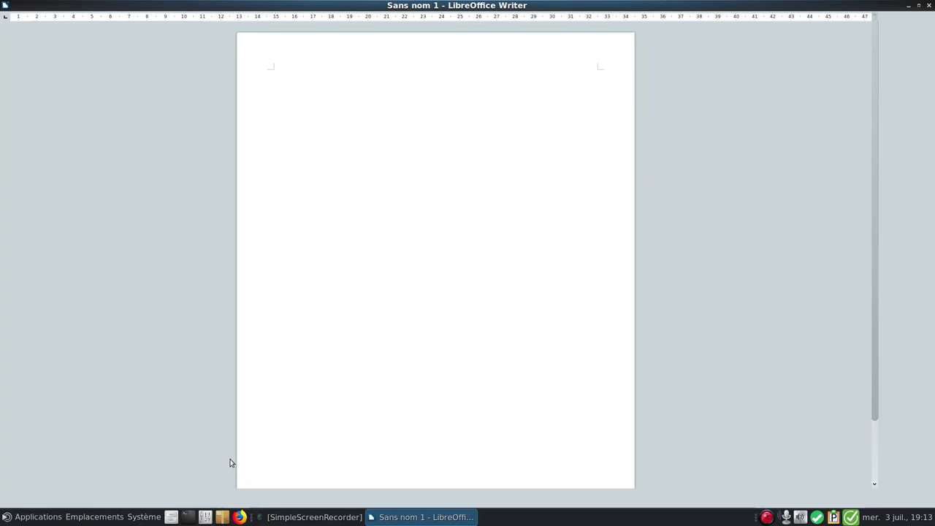
View the LibreOffice version and locale information in Writer, dismiss it, and close Writer
{"action": "left_click", "coordinate": [357, 19]}
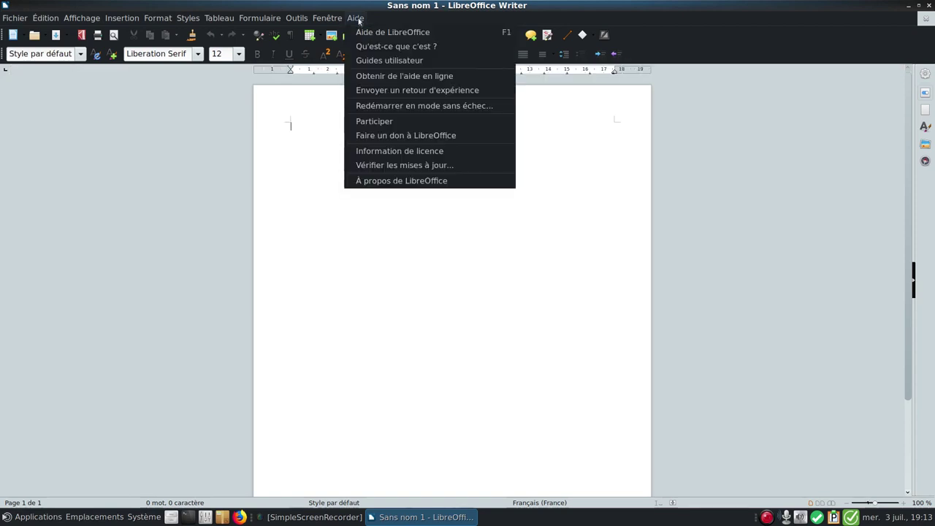
{"action": "left_click", "coordinate": [427, 181]}
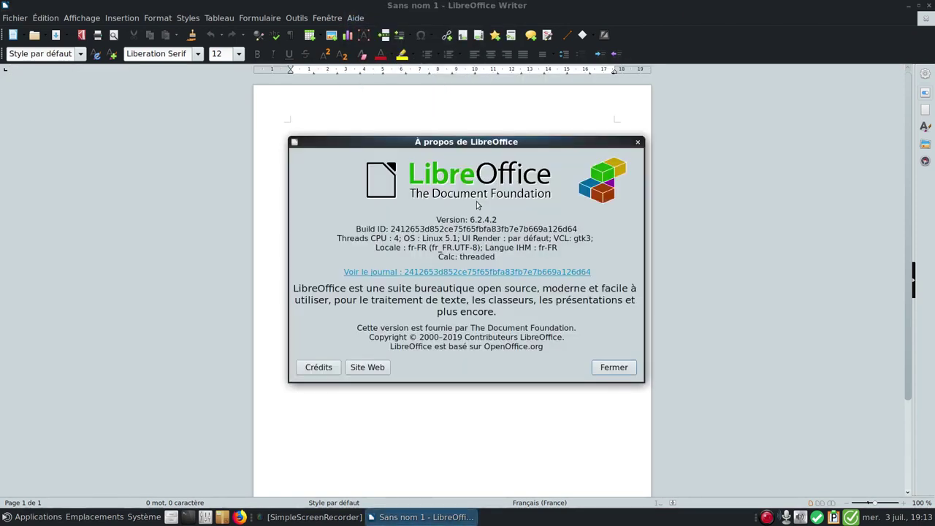
{"action": "left_click", "coordinate": [615, 368]}
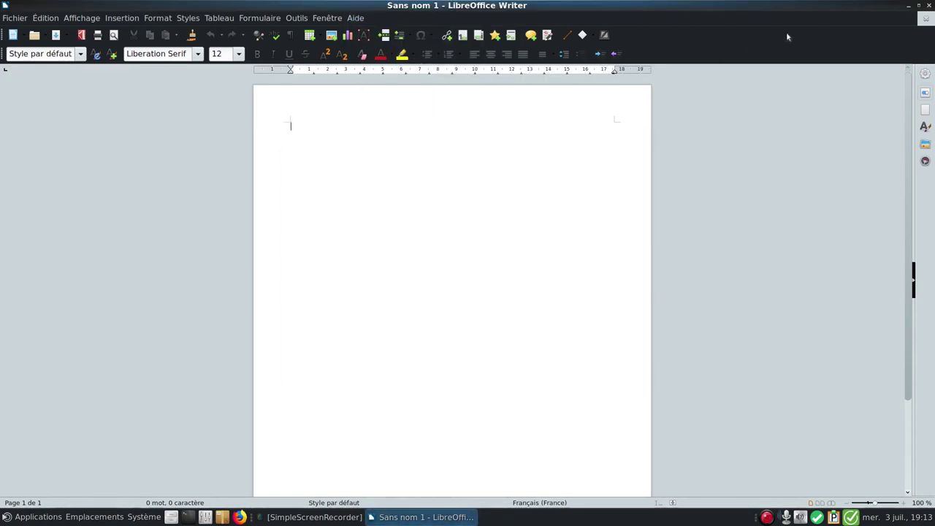
{"action": "left_click", "coordinate": [929, 6]}
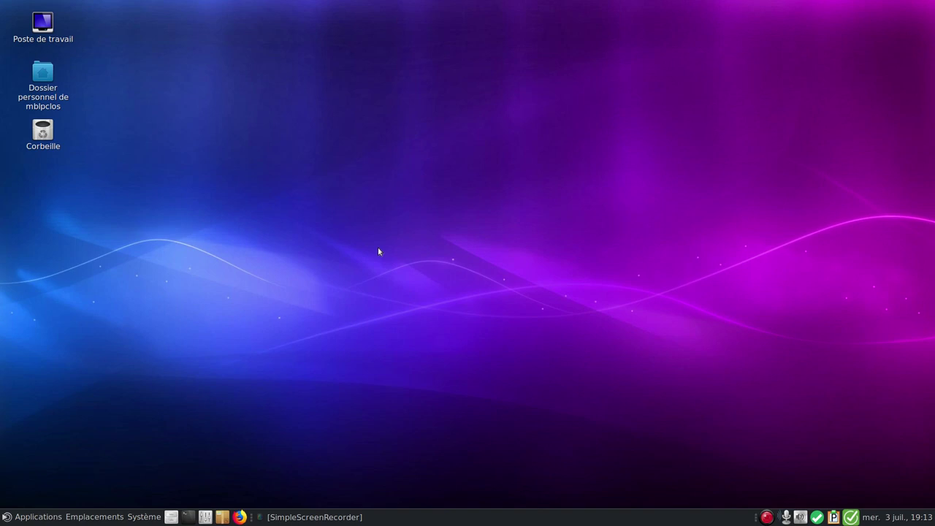
Look through the home folder and the devices listed in the file manager, and close it
{"action": "left_click", "coordinate": [173, 517]}
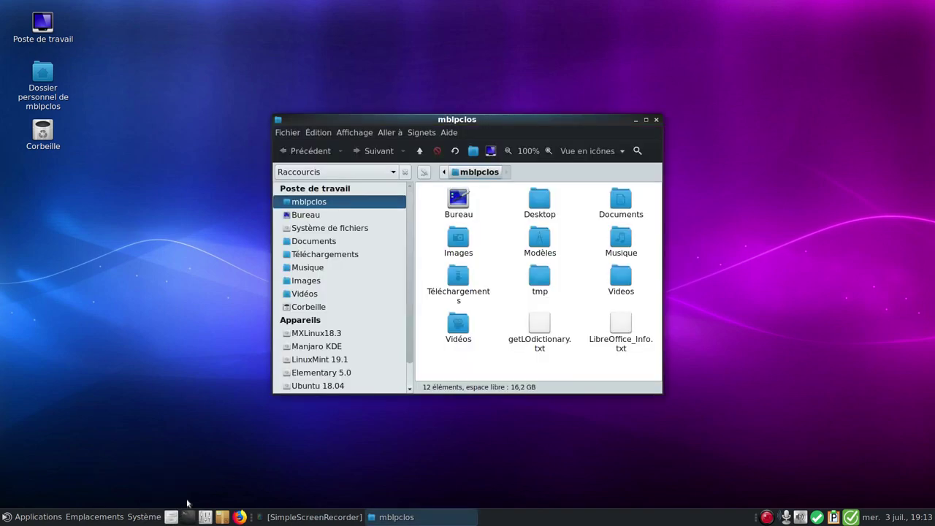
{"action": "scroll", "coordinate": [373, 298], "scroll_direction": "down", "scroll_amount": 2}
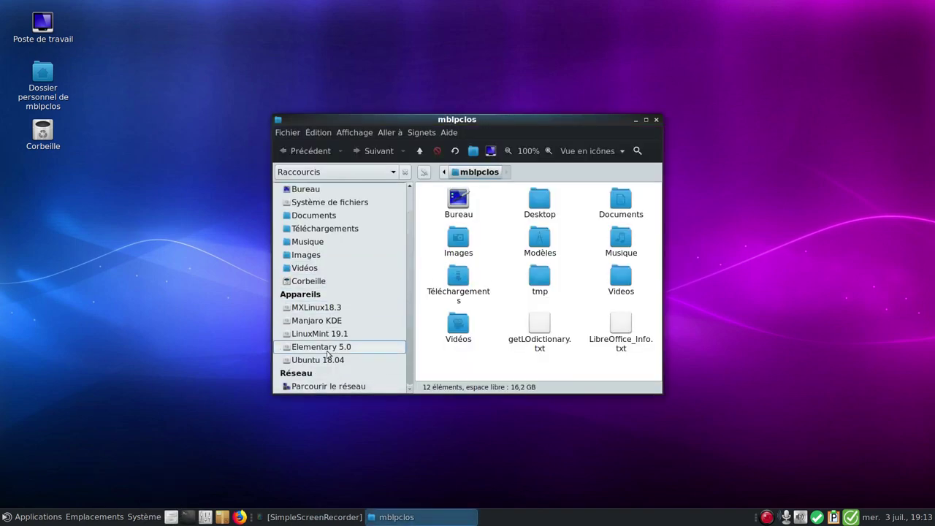
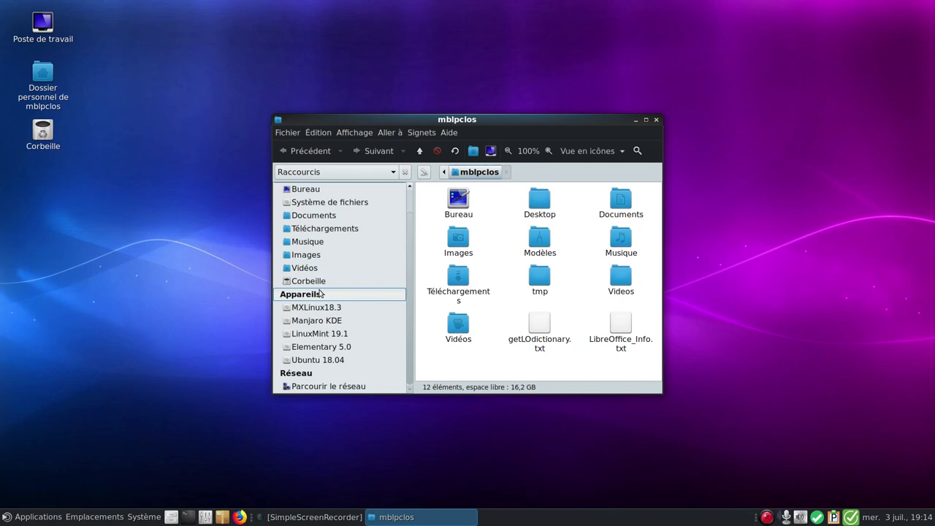
{"action": "left_click", "coordinate": [656, 119]}
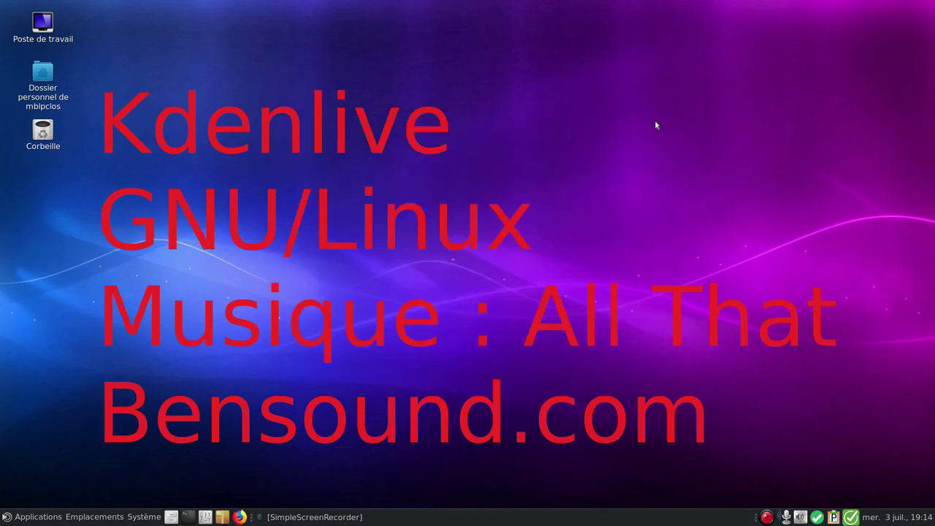